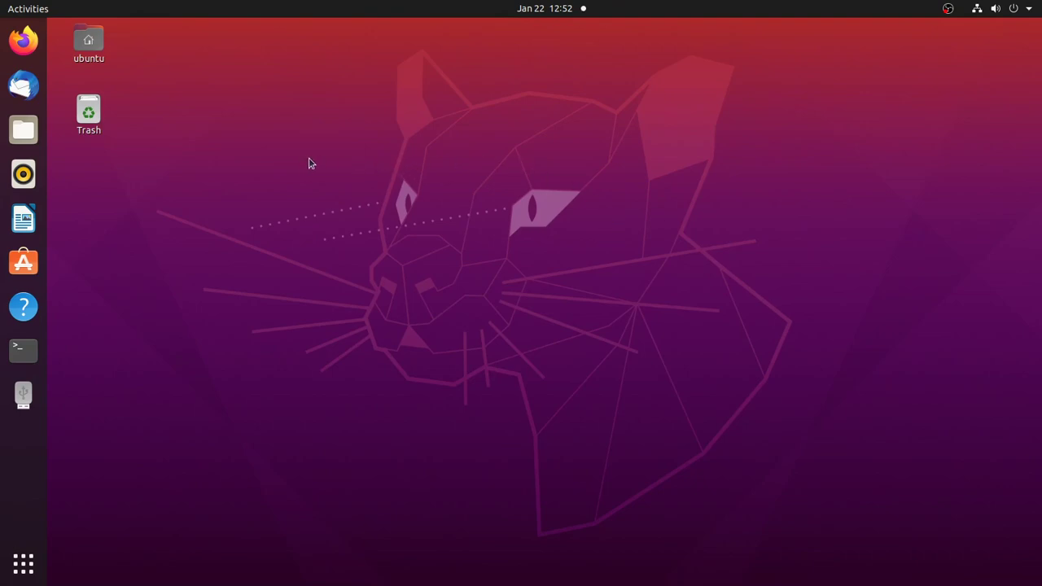
Open the RCSB PDB structure page for entry 3HTB in Firefox and highlight its entry ID.
left_click(23, 40)
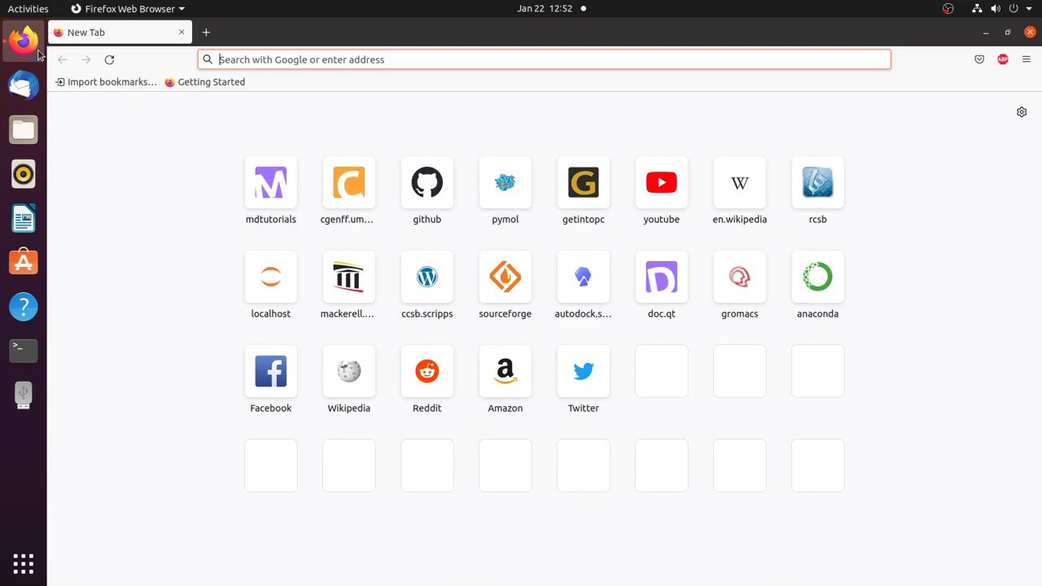
type("3ht")
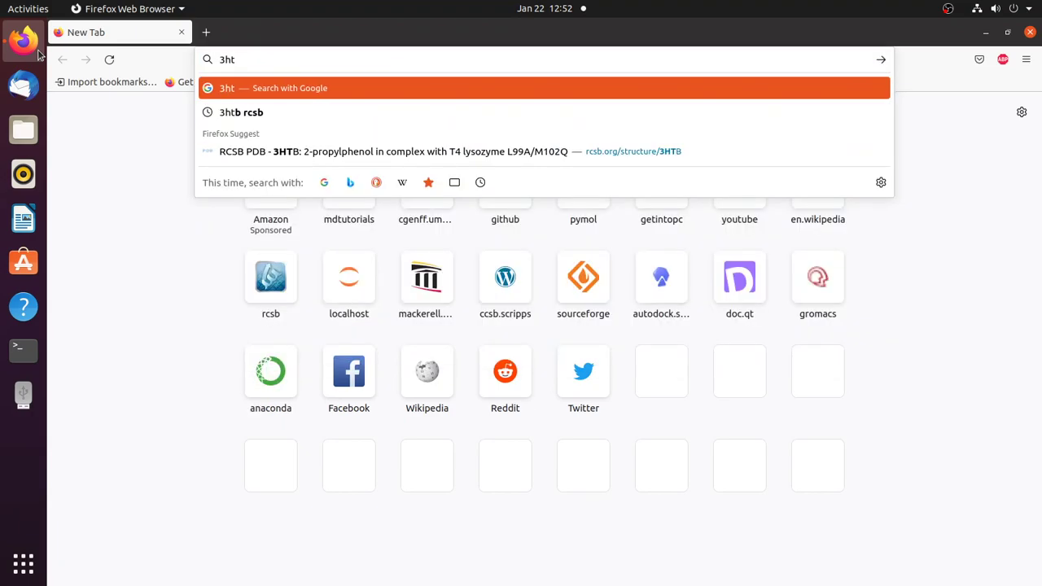
left_click(409, 151)
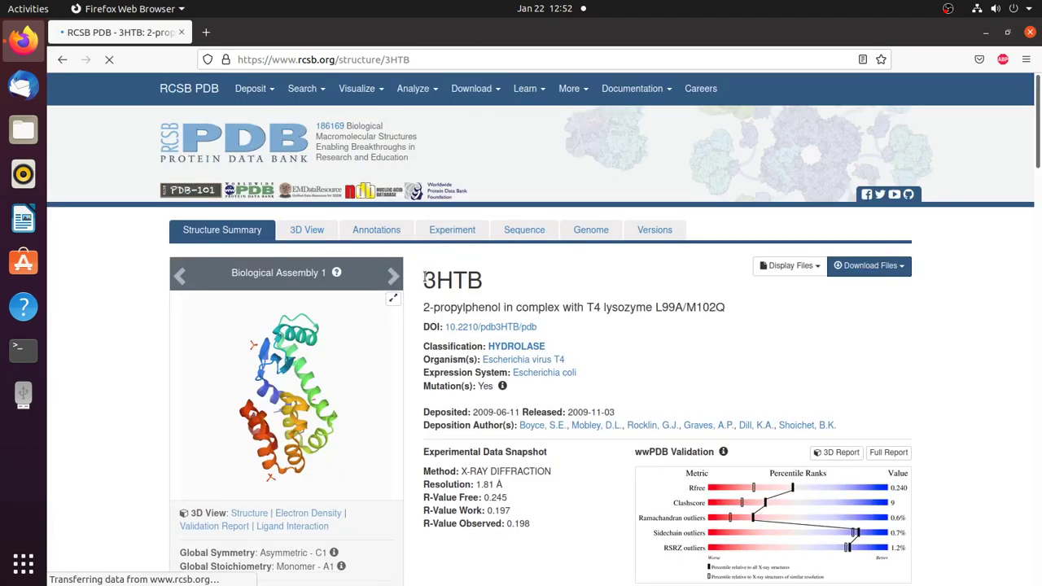
left_click_drag(423, 279, 491, 291)
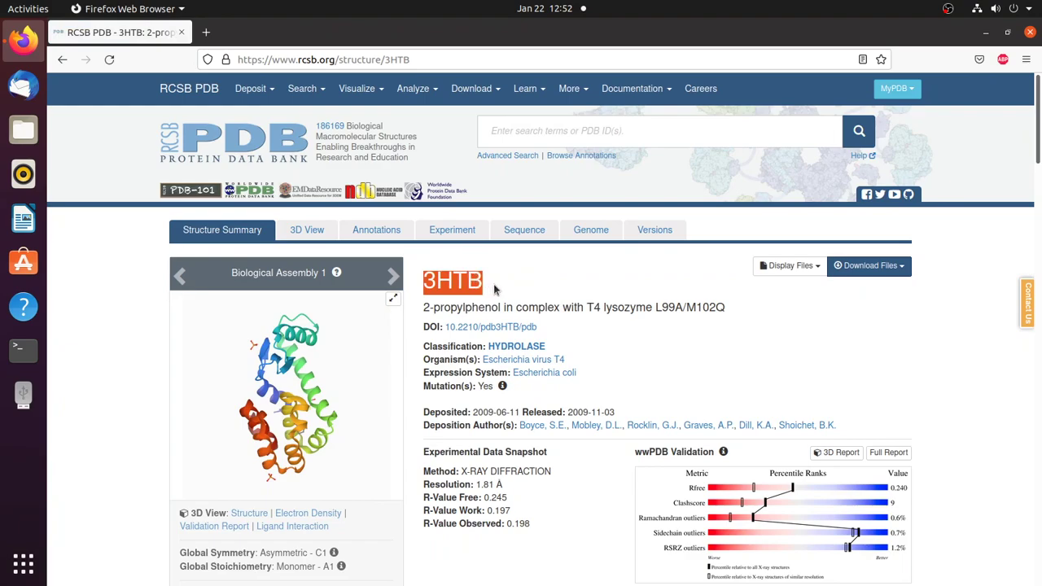
left_click(519, 283)
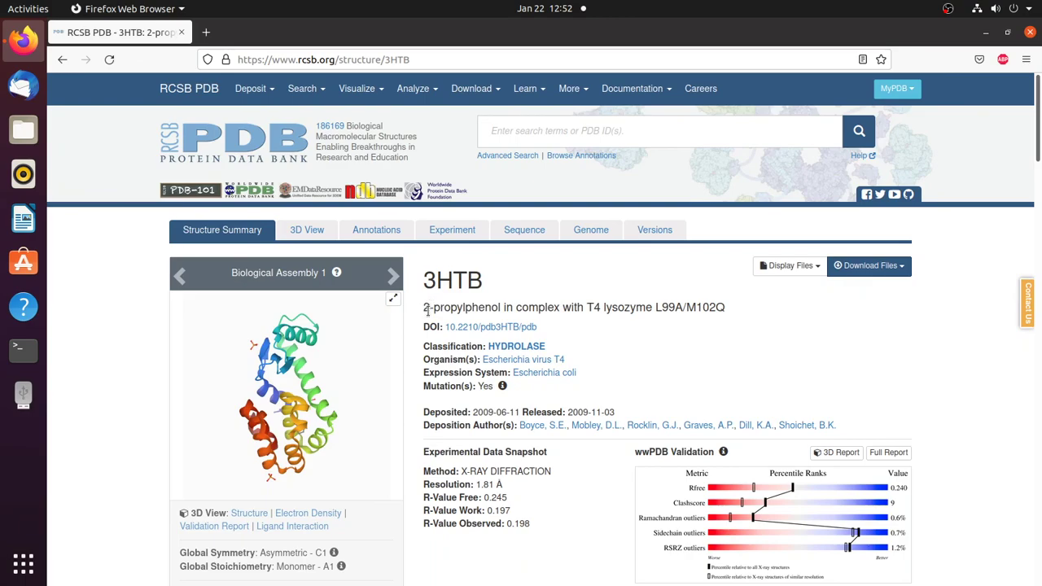
Examine the 3HTB page's lysozyme macromolecule entry and the ligands JZ4, PO4 and BME under Small Molecules.
scroll(431, 390, "down", 8)
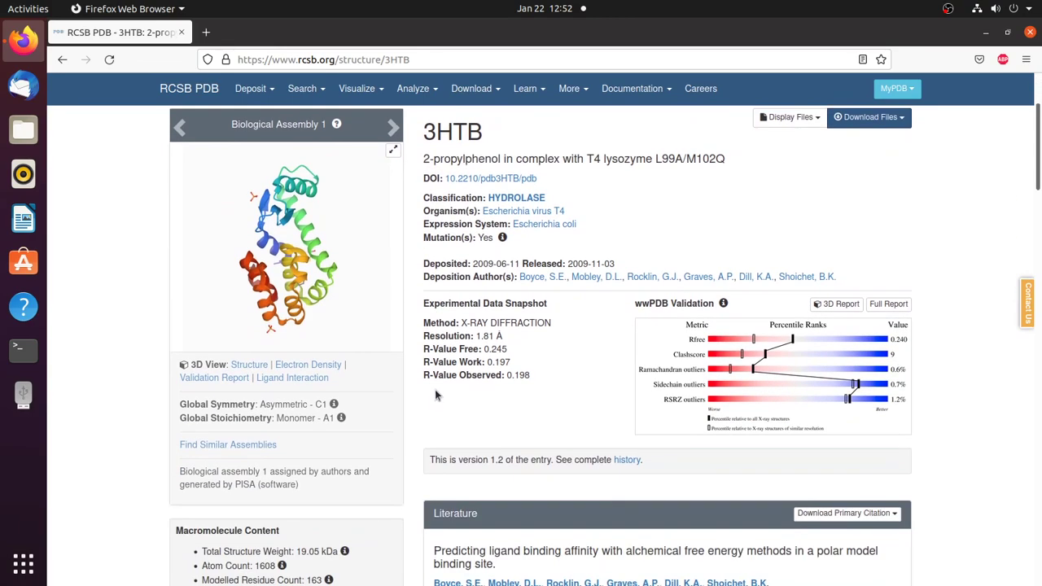
scroll(430, 398, "down", 3)
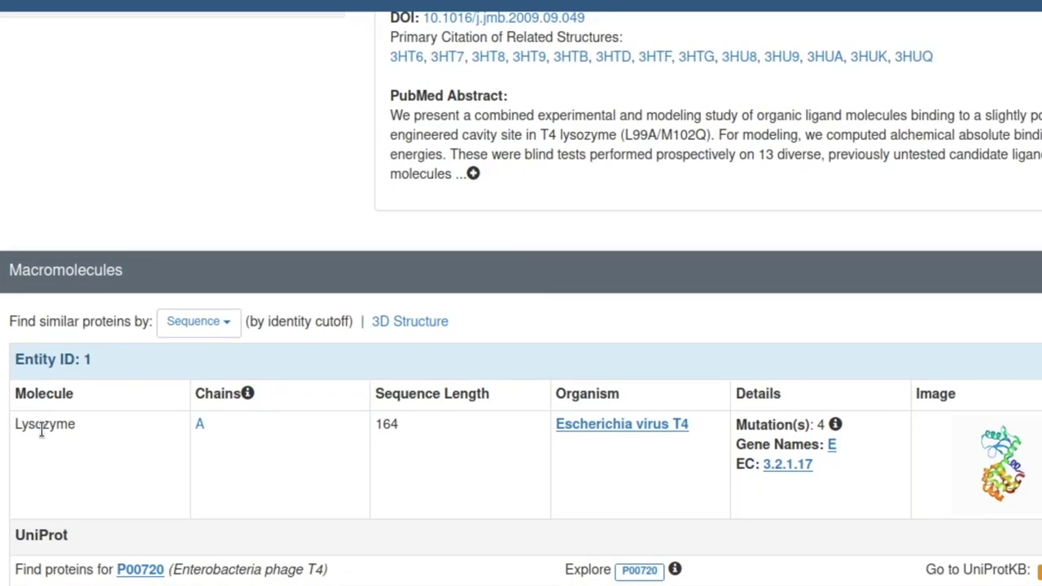
double_click(204, 389)
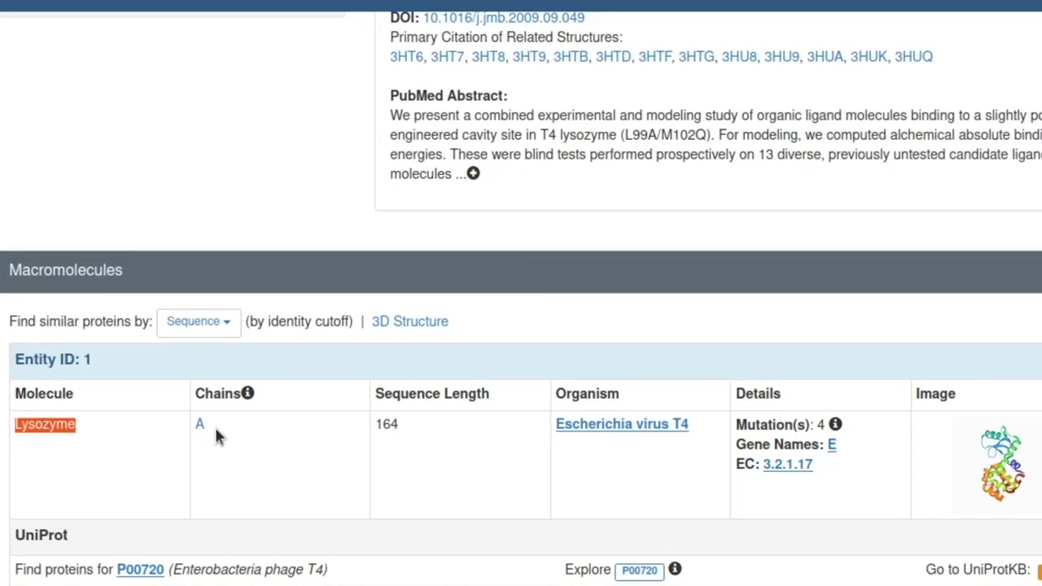
scroll(233, 460, "down", 18)
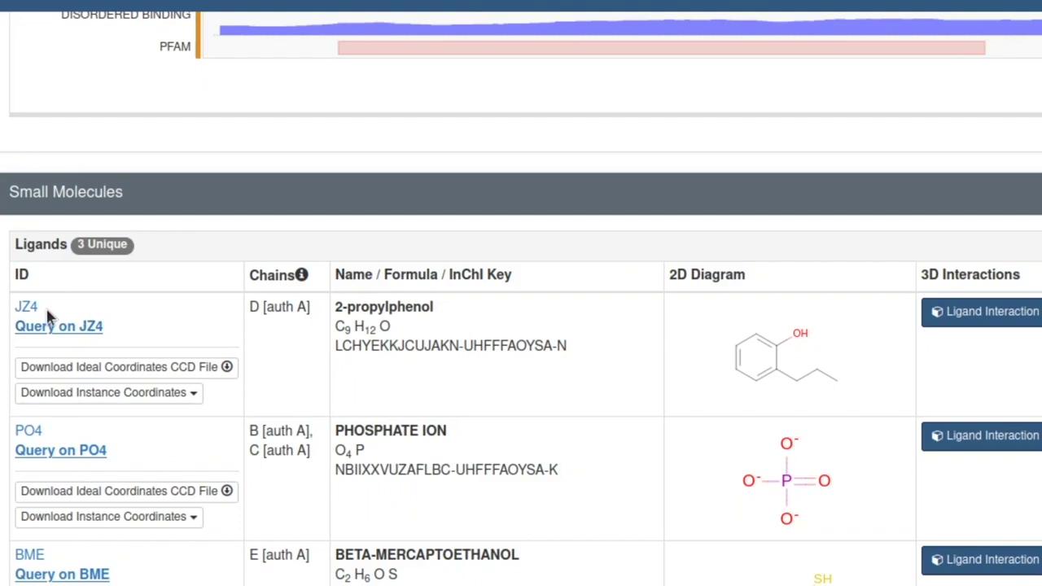
double_click(25, 307)
left_click_drag(436, 307, 335, 310)
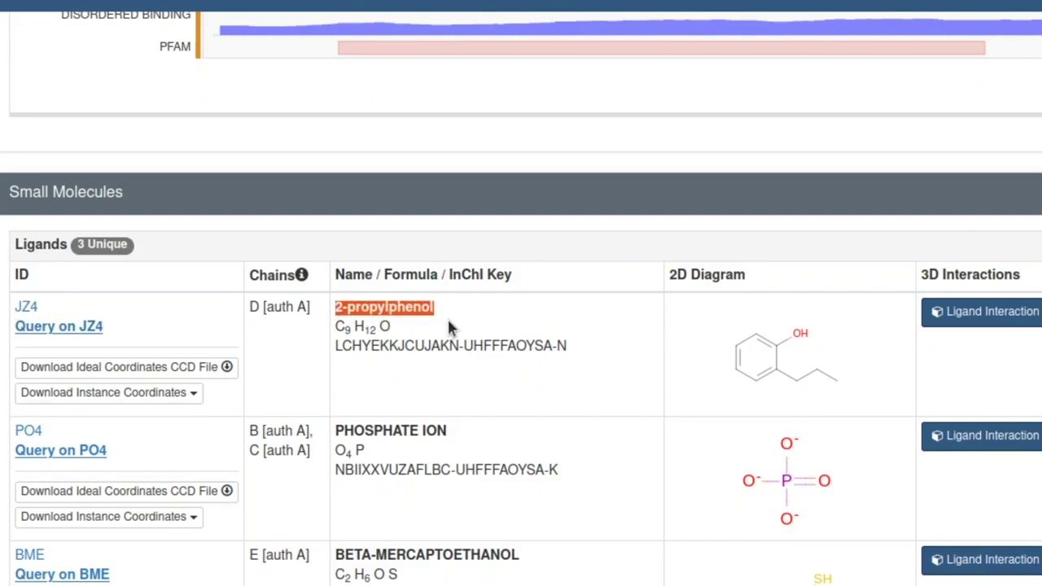
left_click(666, 342)
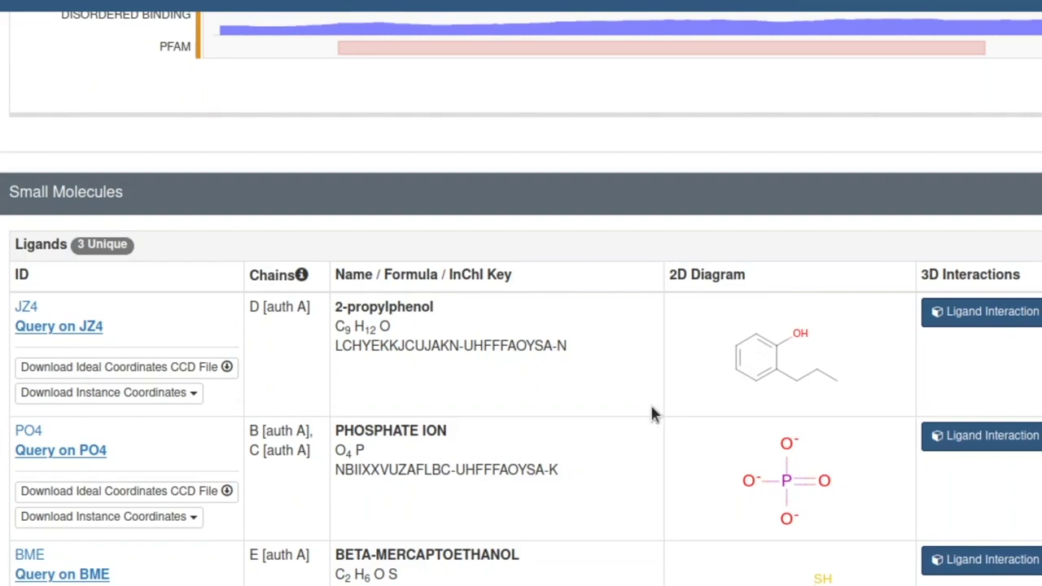
double_click(28, 431)
double_click(29, 556)
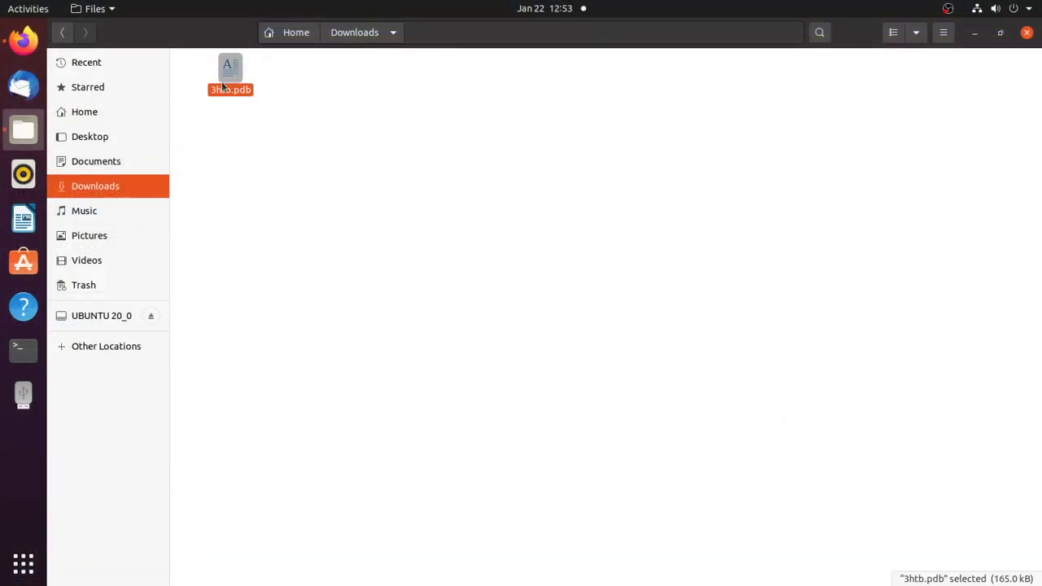
In the Files Downloads folder, rename 3htb.pdb to protein.pdb.
right_click(220, 89)
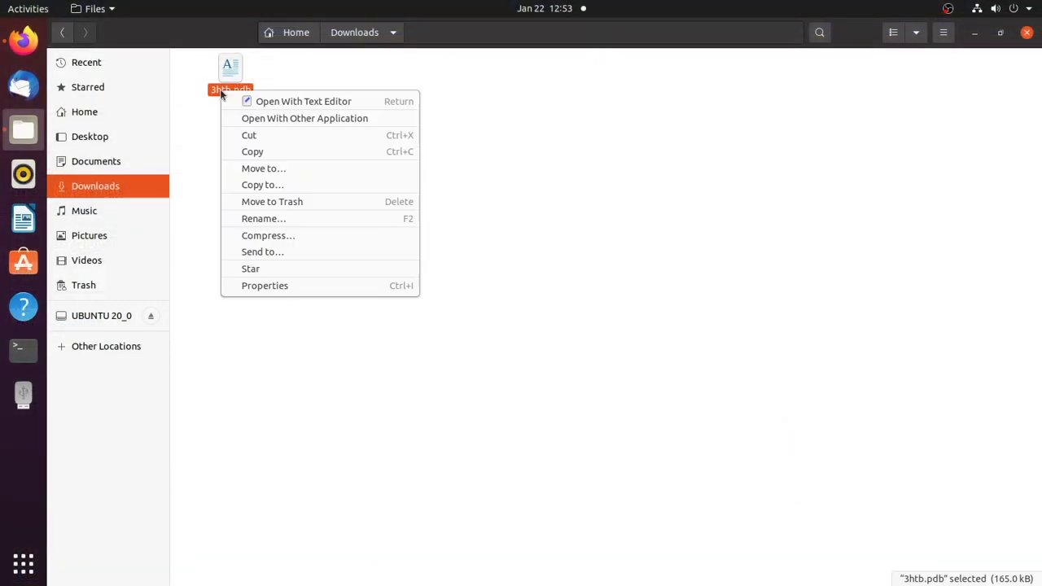
left_click(264, 218)
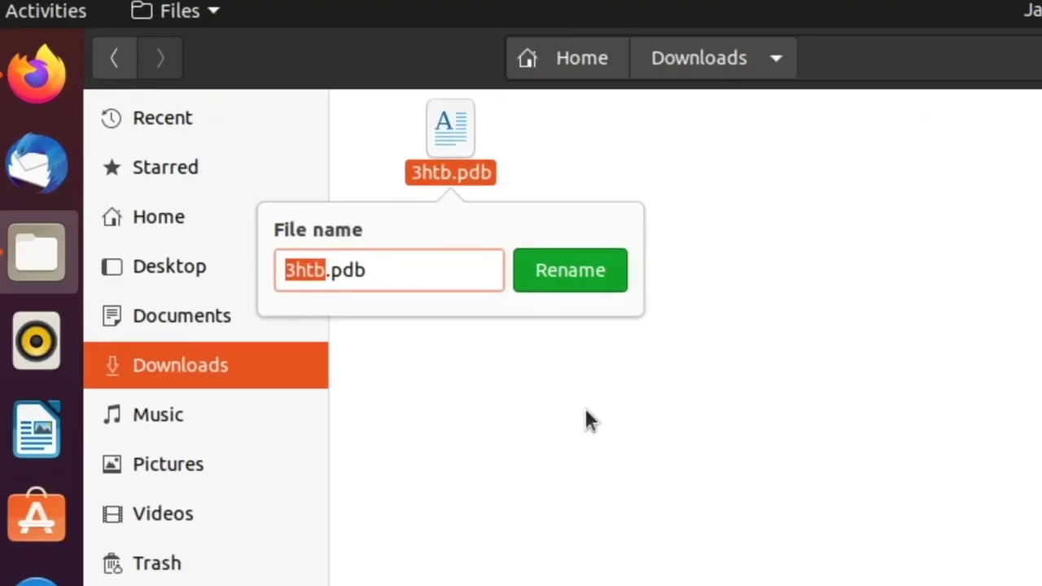
type("protein")
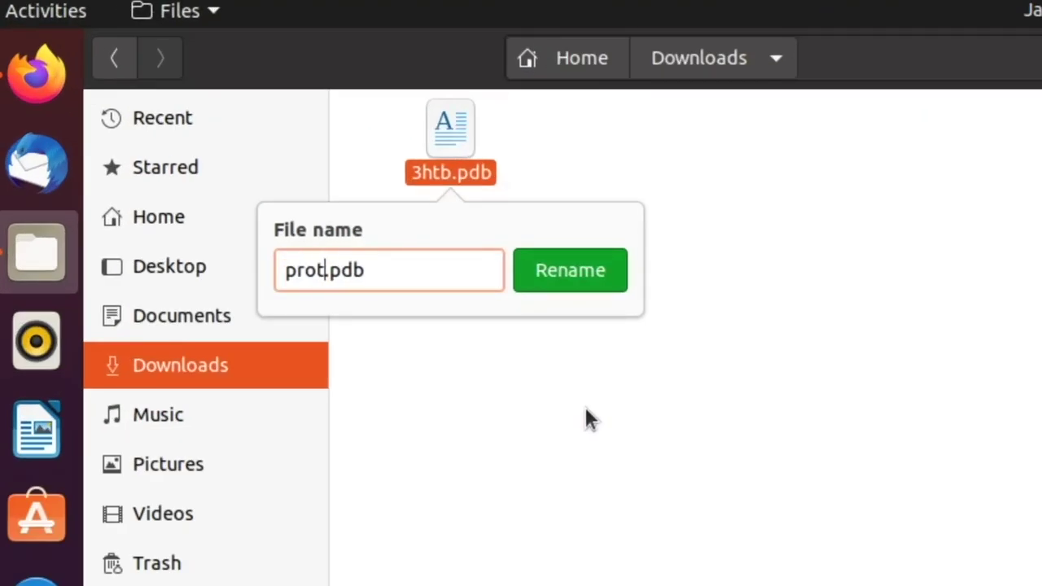
key("Return")
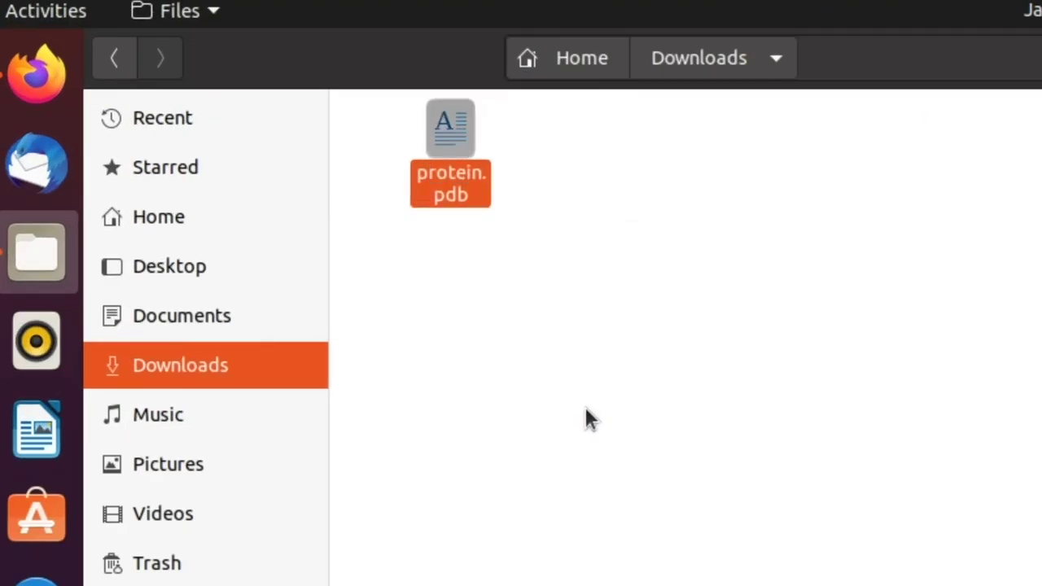
Open protein.pdb with Text Editor, chosen from all available applications, and maximize the editor window.
right_click(469, 155)
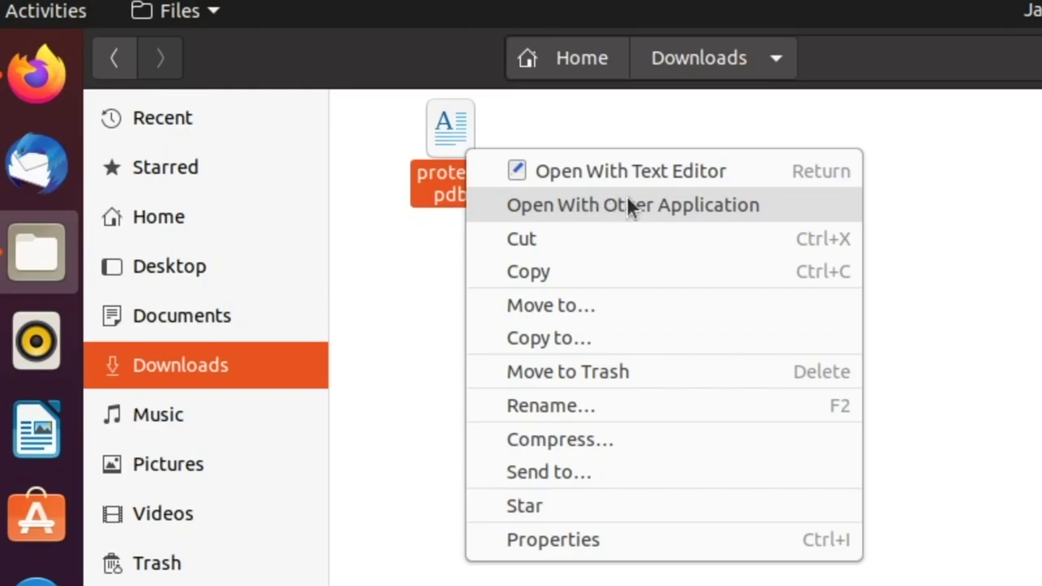
left_click(678, 202)
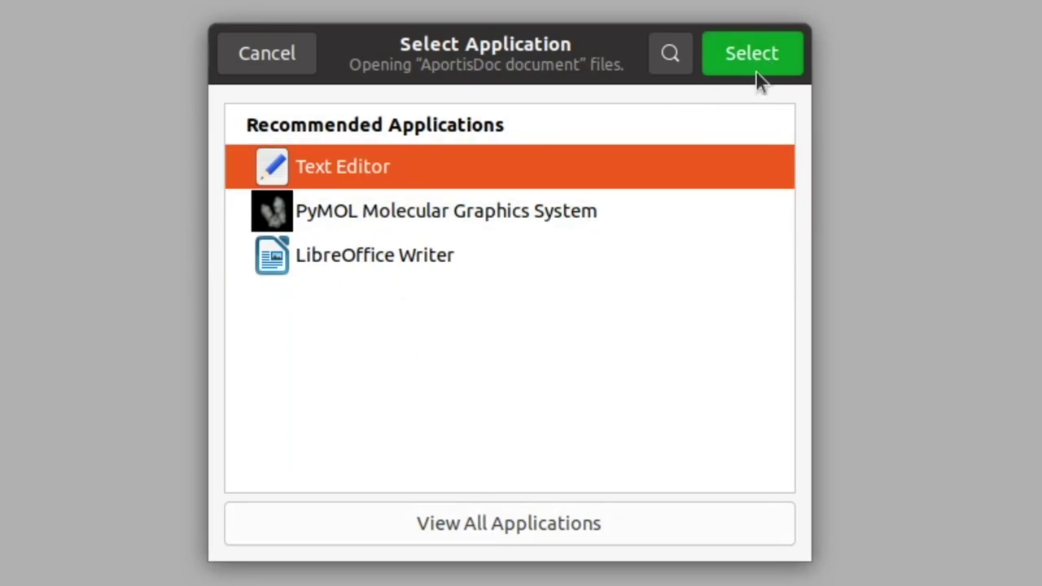
left_click(506, 511)
scroll(444, 350, "down", 3)
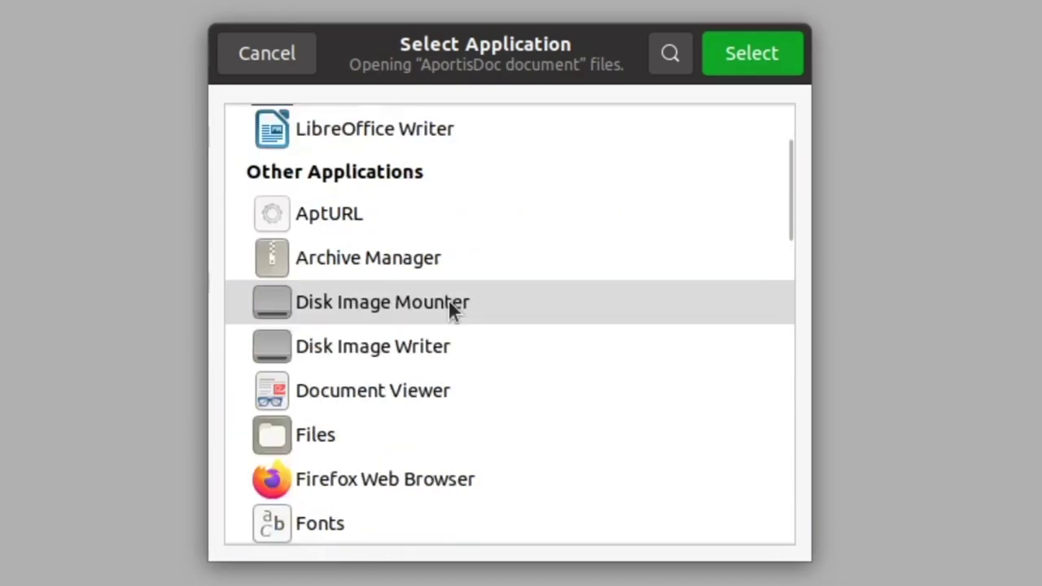
scroll(449, 301, "down", 1)
left_click(664, 58)
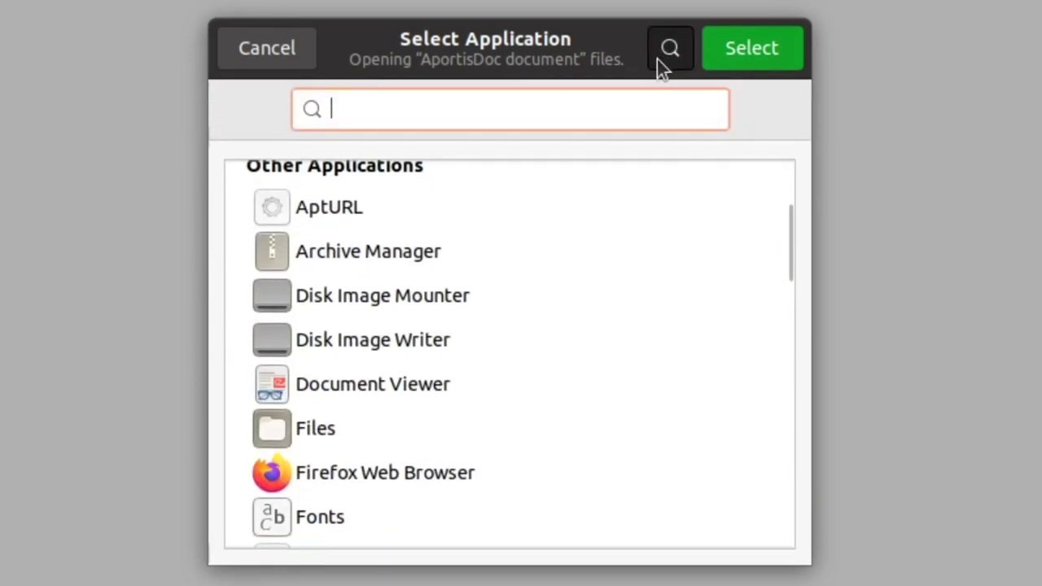
type("tex")
left_click(337, 236)
left_click(737, 51)
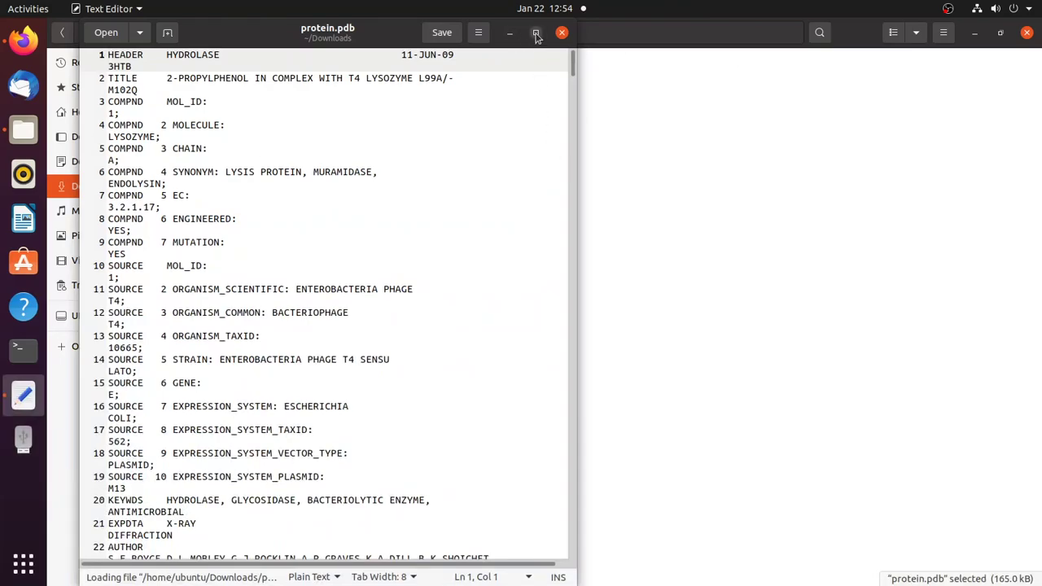
left_click(537, 33)
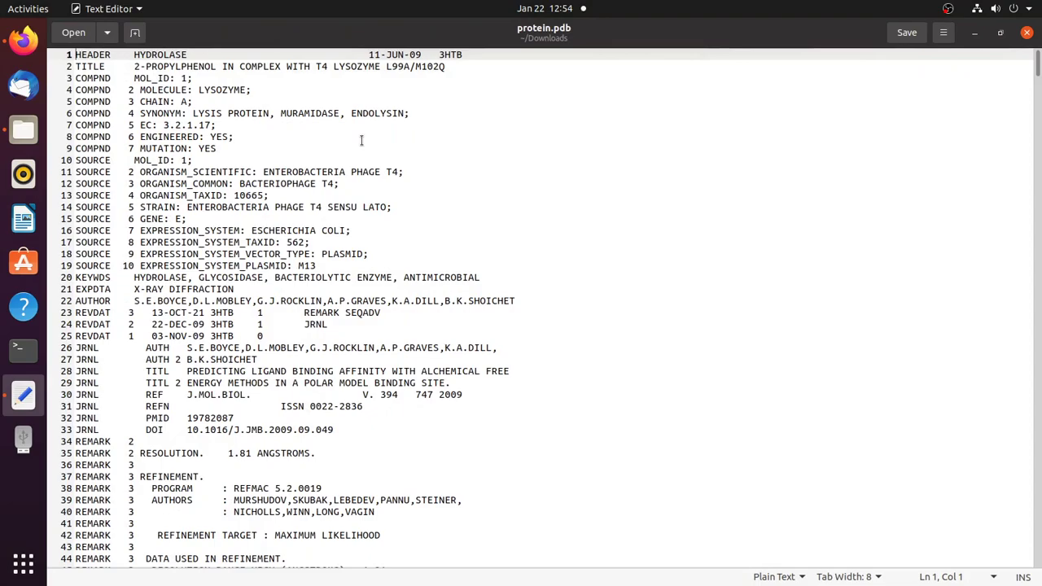
Examine protein.pdb from the header through the ATOM records to the TER line and the first PO4 HETATM record.
left_click(264, 54)
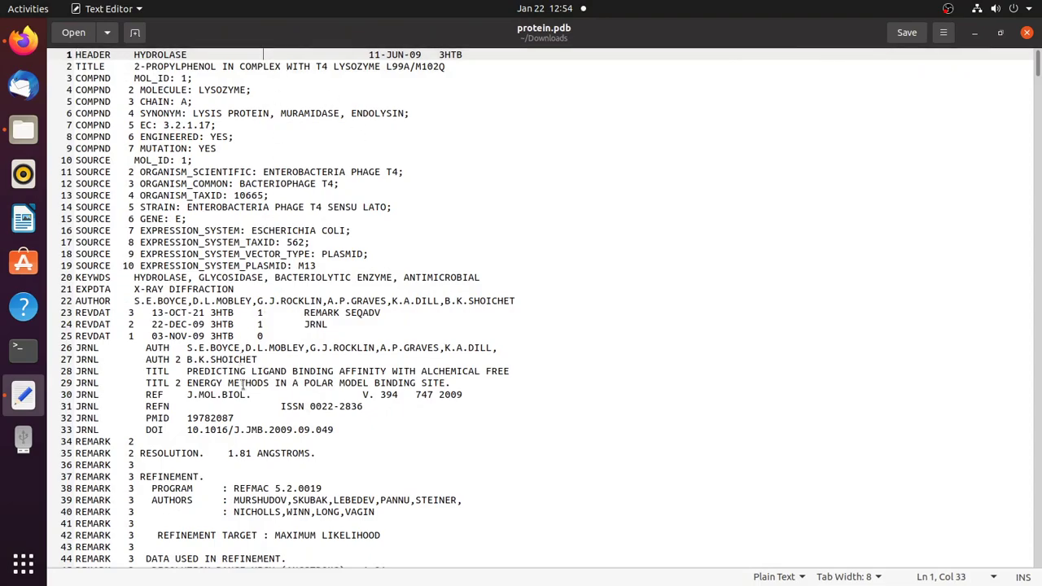
scroll(306, 361, "down", 20)
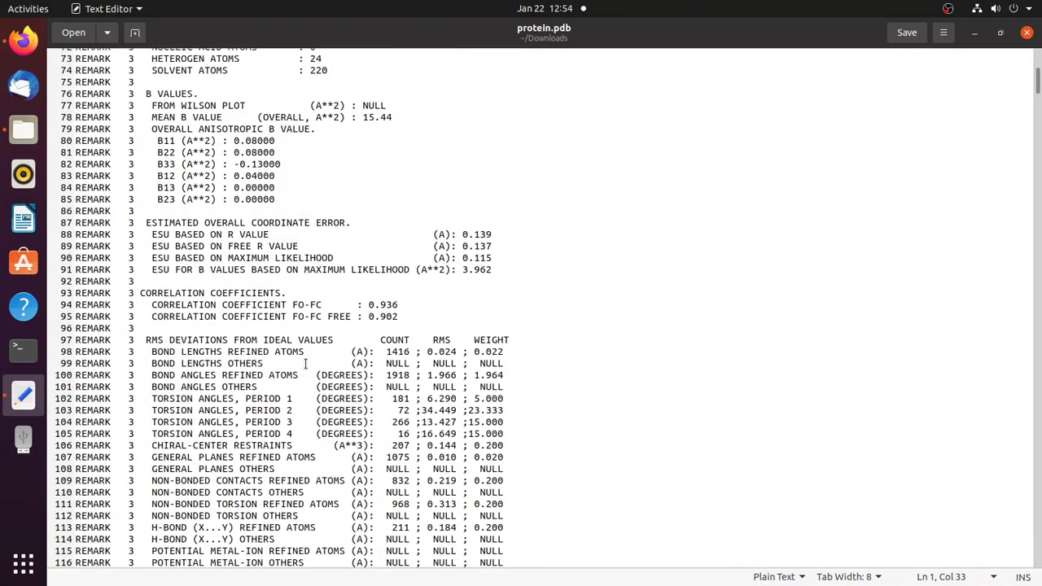
scroll(309, 363, "down", 10)
left_click_drag(1040, 124, 1040, 196)
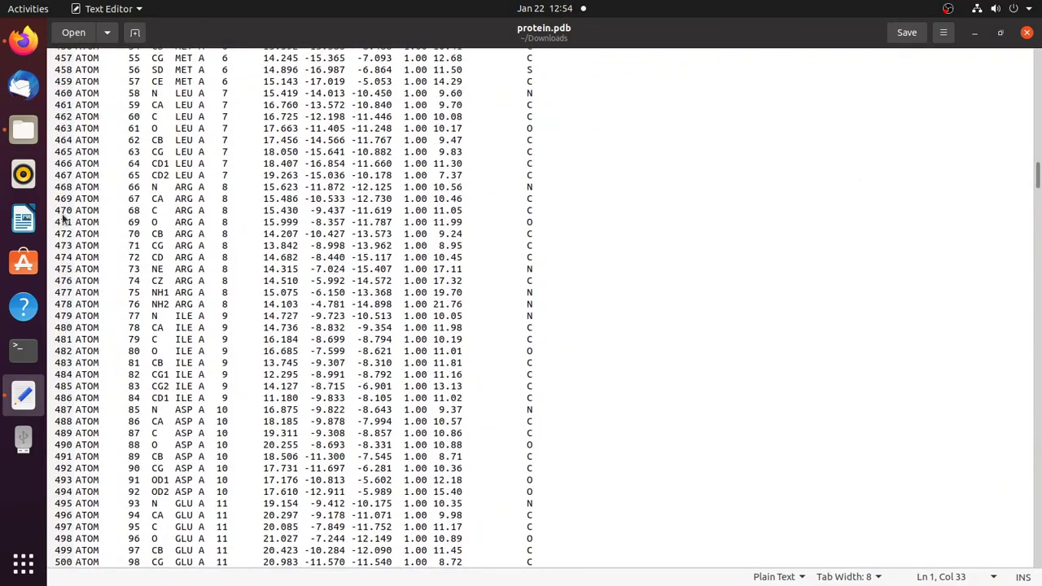
left_click_drag(1040, 204, 1040, 477)
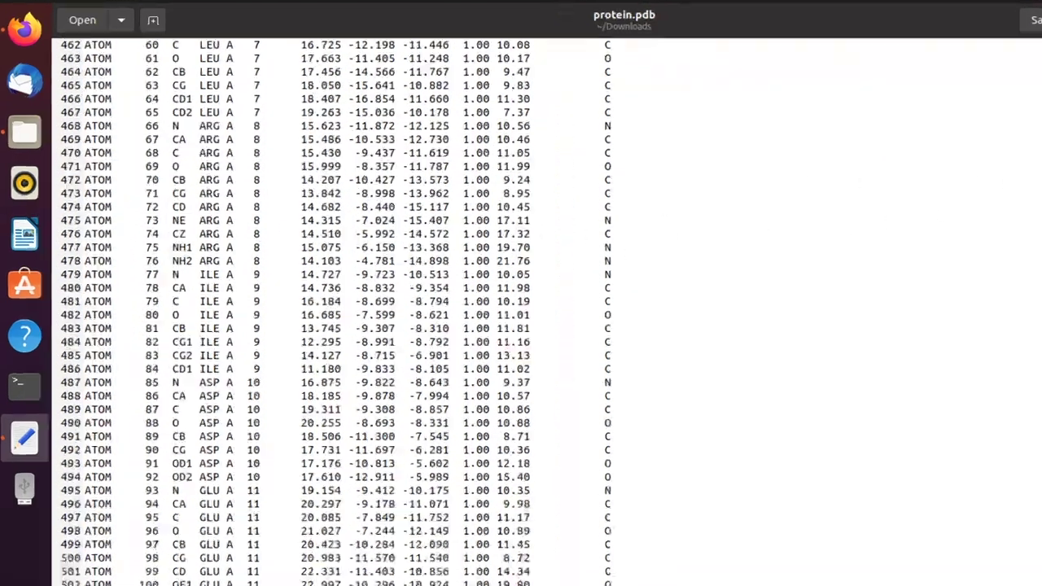
scroll(396, 305, "down", 20)
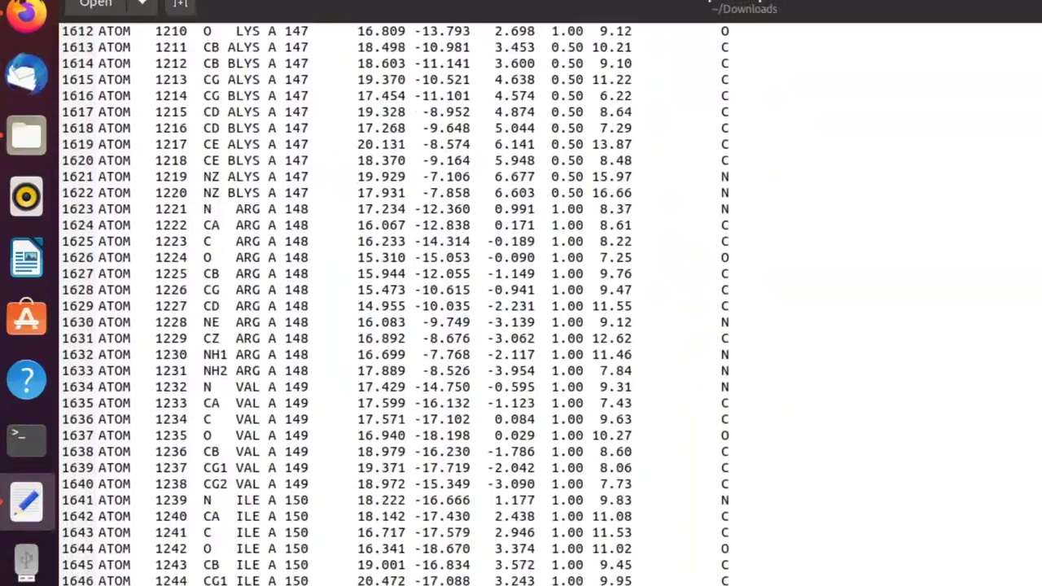
scroll(629, 475, "down", 11)
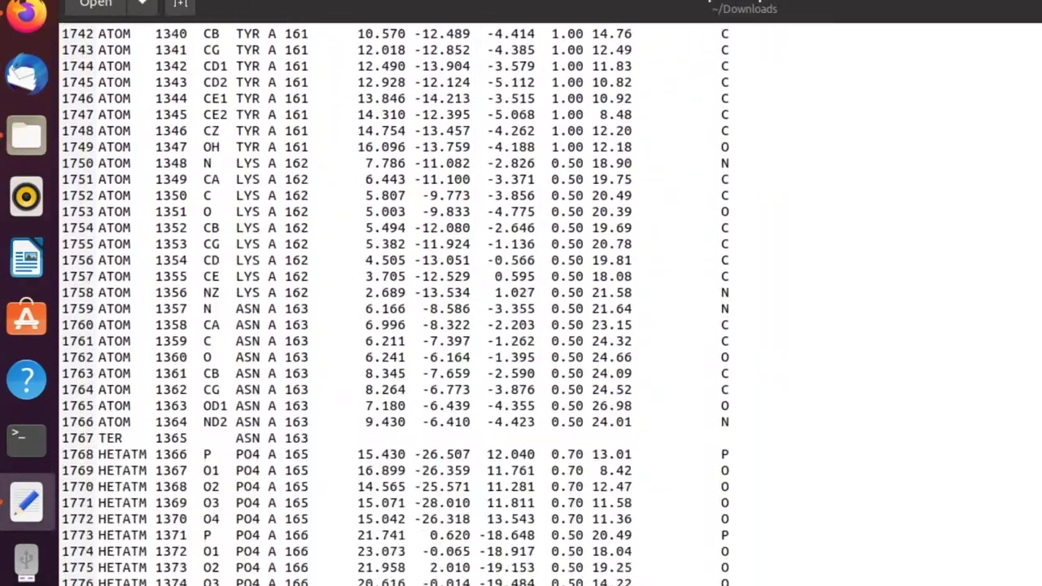
left_click(236, 261)
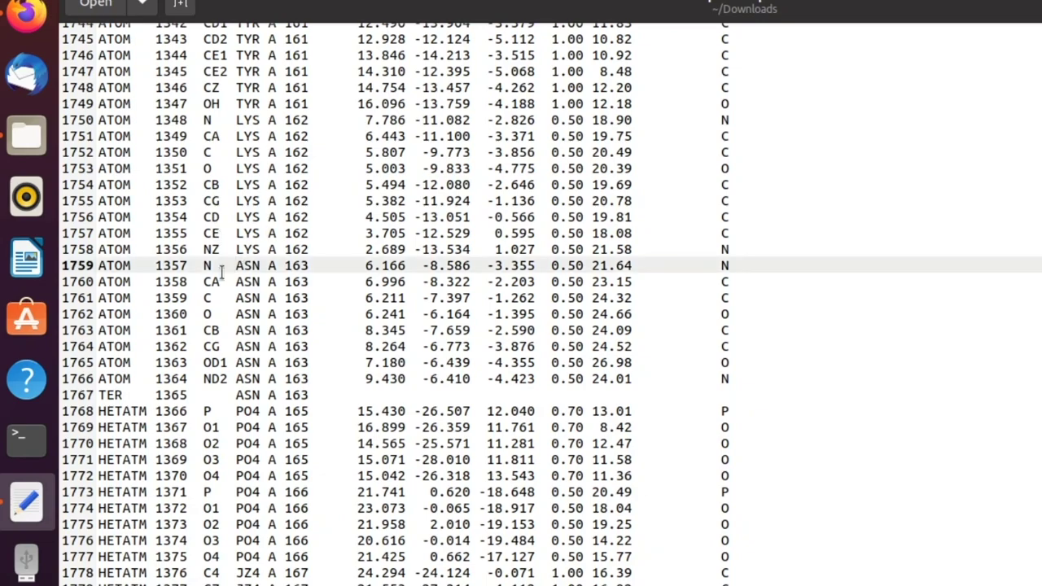
left_click_drag(108, 395, 786, 397)
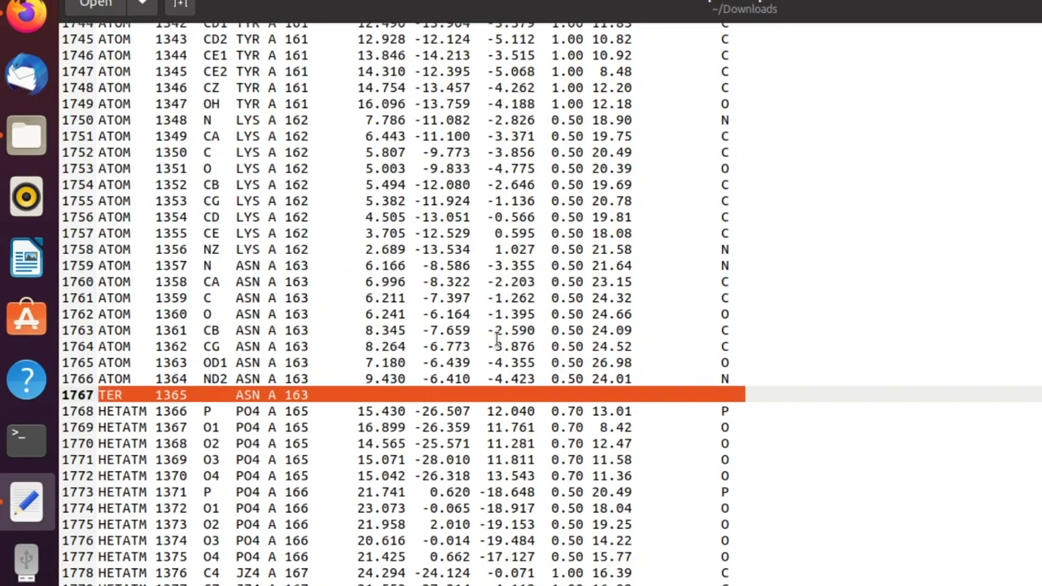
scroll(244, 347, "down", 5)
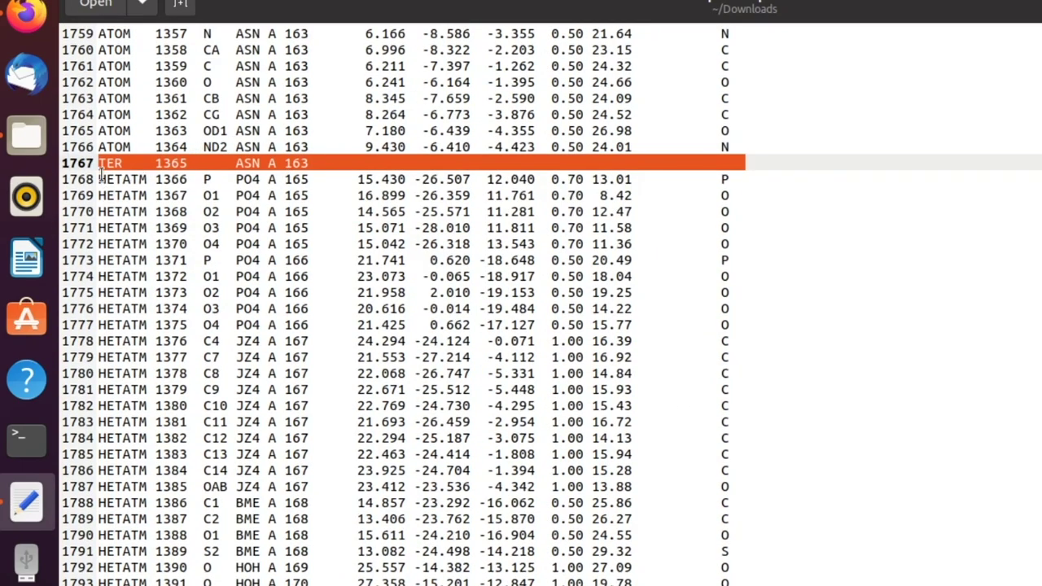
left_click_drag(98, 147, 311, 147)
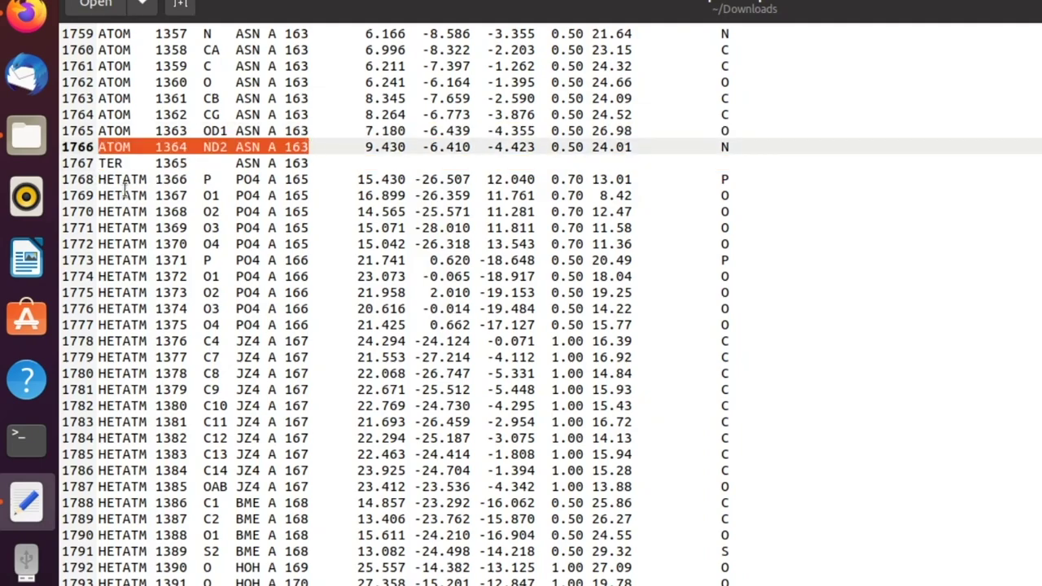
left_click_drag(100, 179, 307, 178)
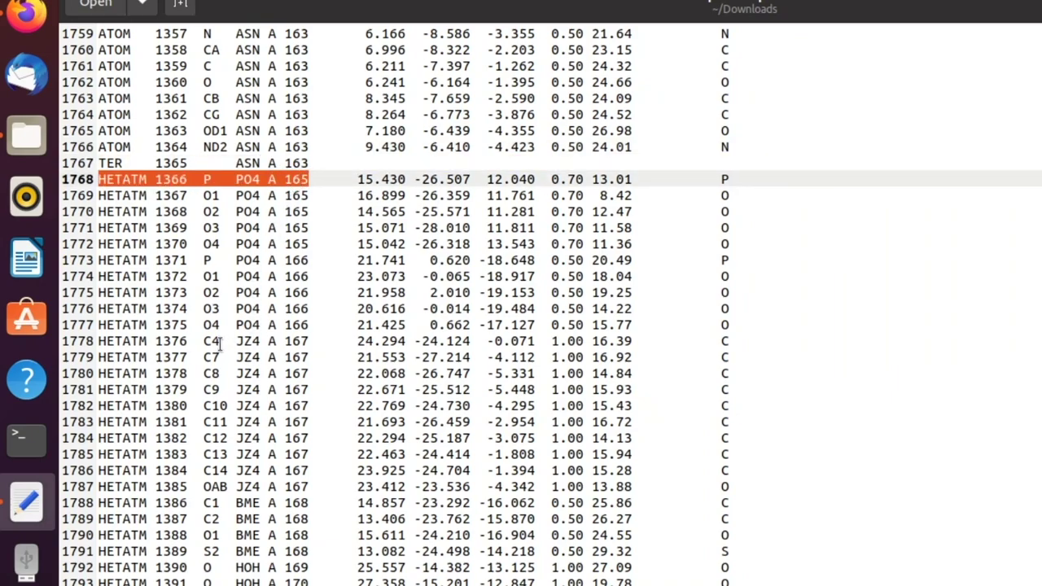
Examine the JZ4, BME and HOH HETATM records in protein.pdb, plus the CONECT, MASTER and END lines closing the file.
left_click_drag(99, 341, 264, 341)
scroll(242, 375, "down", 3)
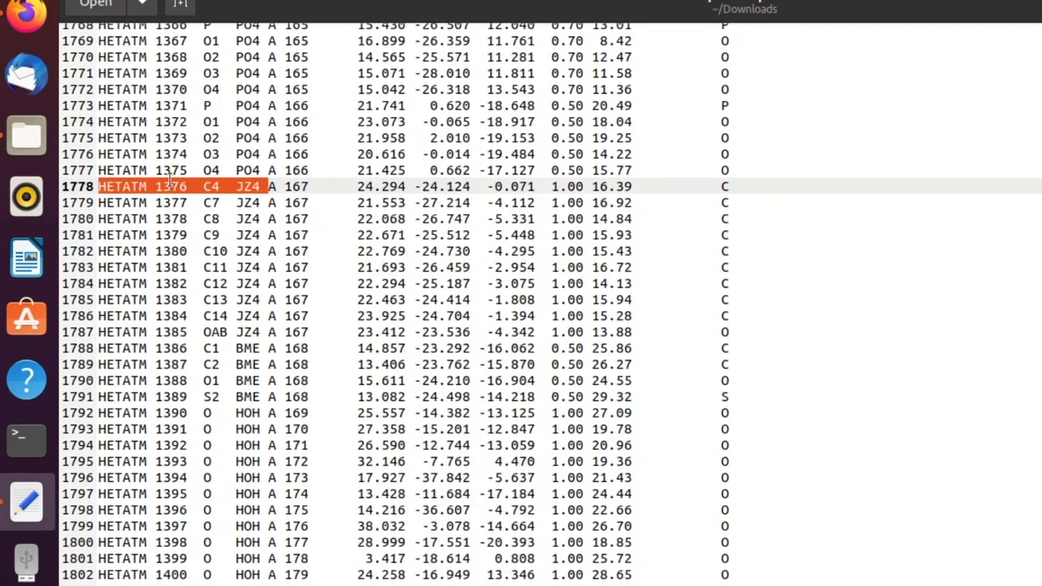
left_click(102, 189)
left_click_drag(101, 187, 737, 334)
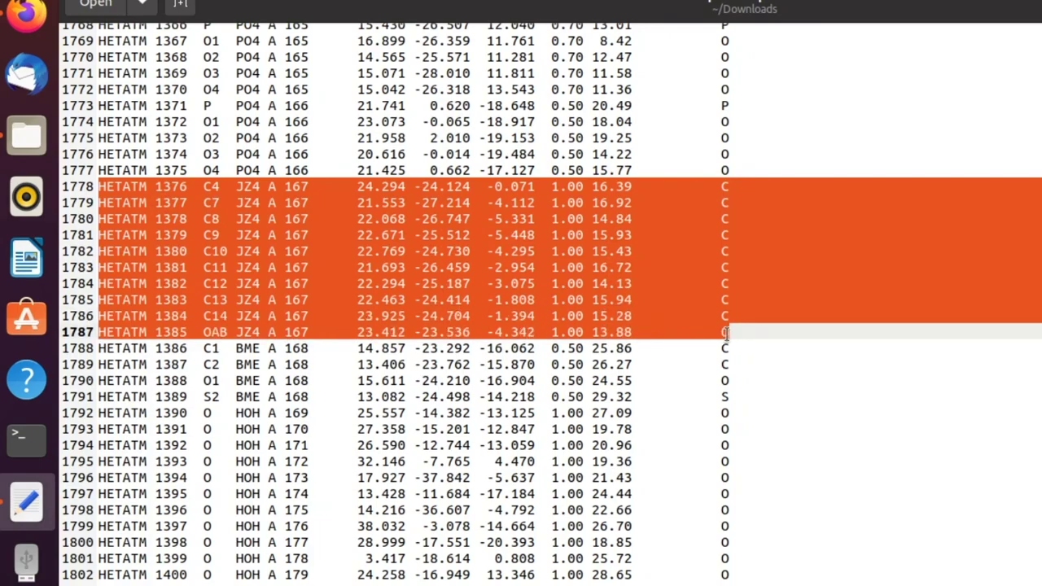
scroll(179, 333, "down", 2)
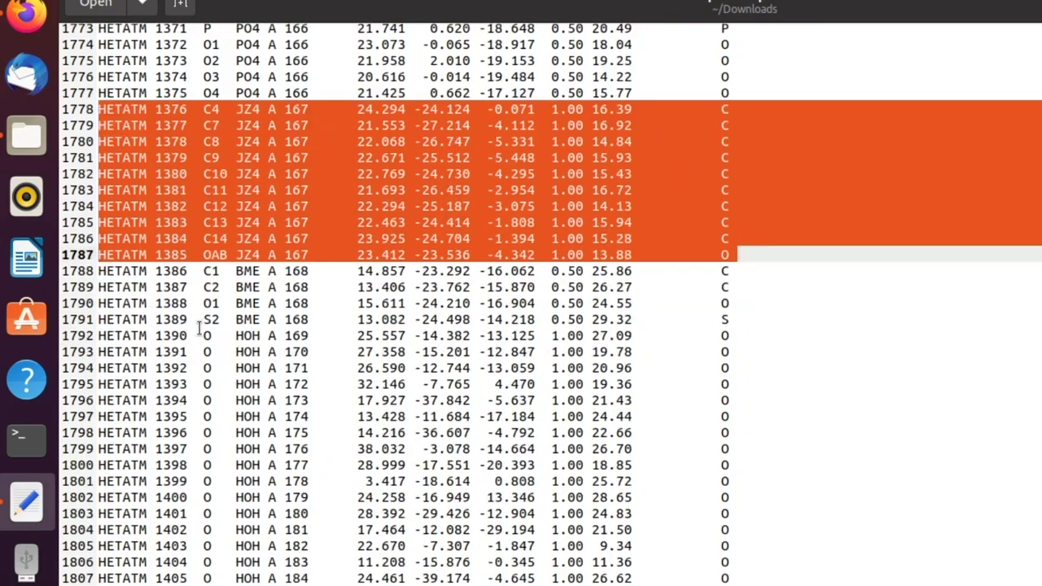
left_click_drag(99, 271, 758, 317)
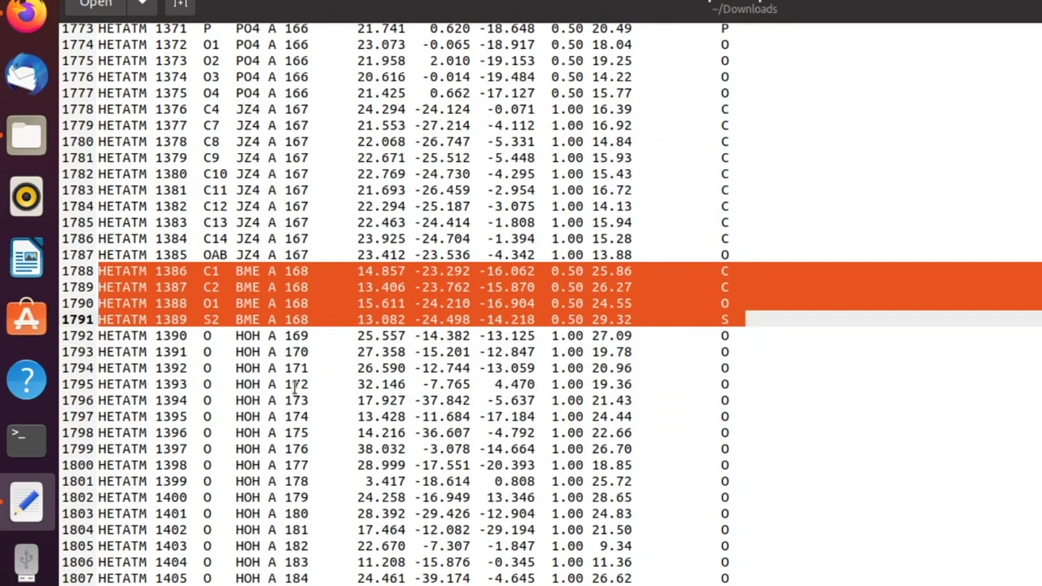
left_click_drag(99, 334, 456, 584)
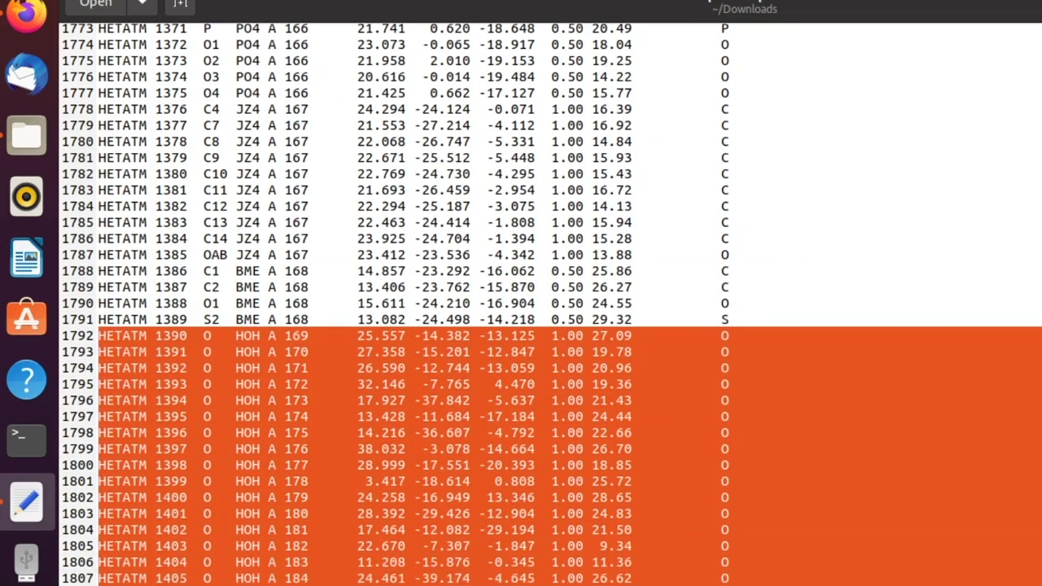
key("Right")
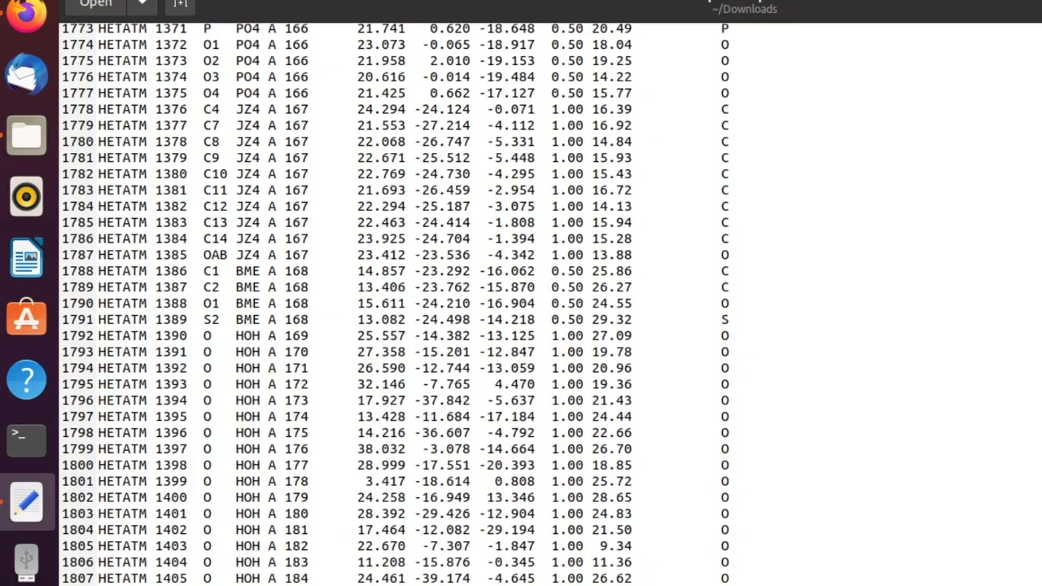
scroll(603, 282, "down", 15)
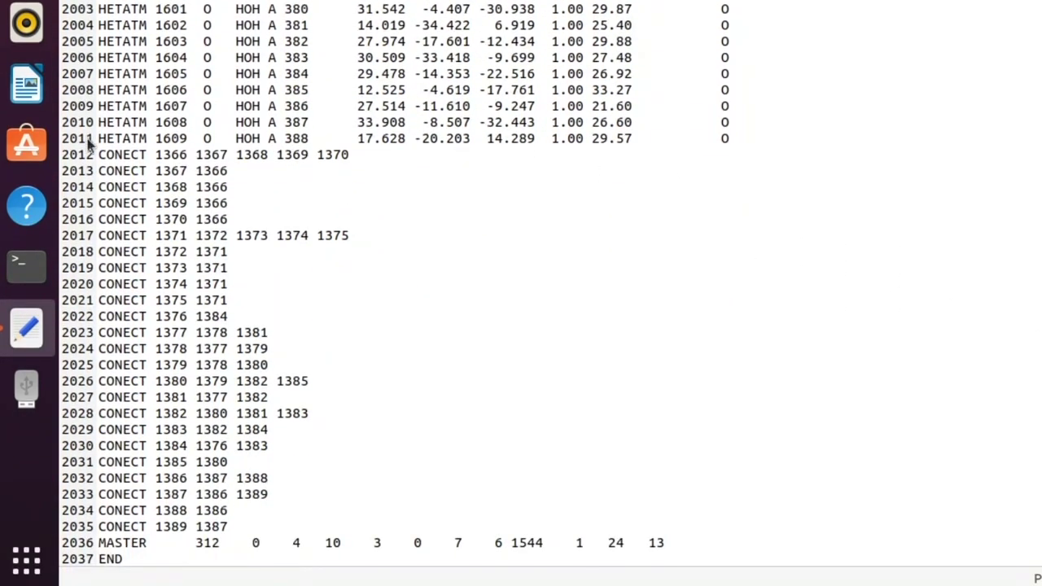
left_click_drag(98, 154, 153, 528)
left_click(155, 543)
double_click(124, 558)
double_click(114, 559)
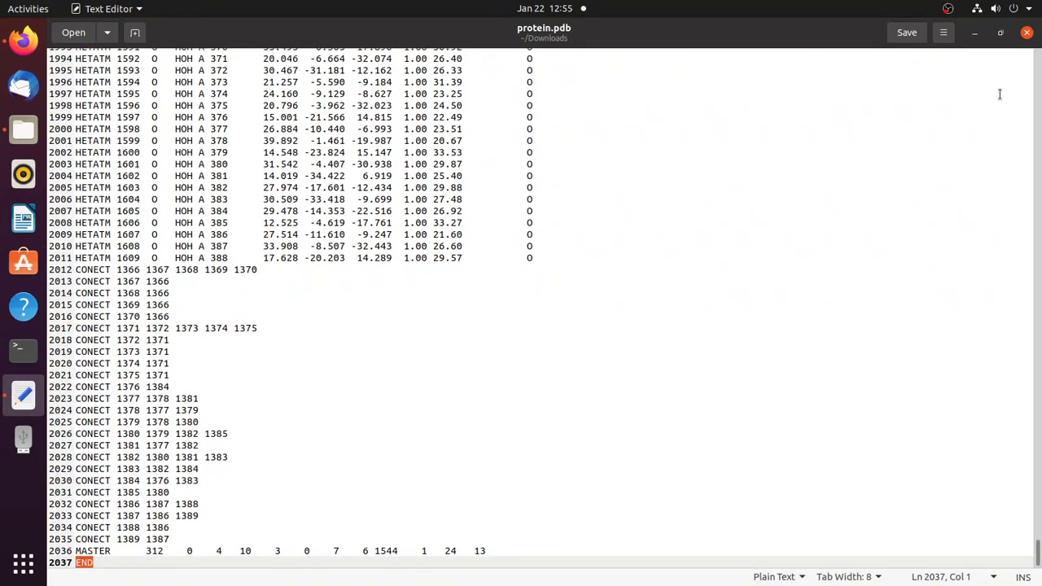
Close the text editor and copy protein.pdb from the Downloads folder.
left_click(1029, 35)
left_click(497, 142)
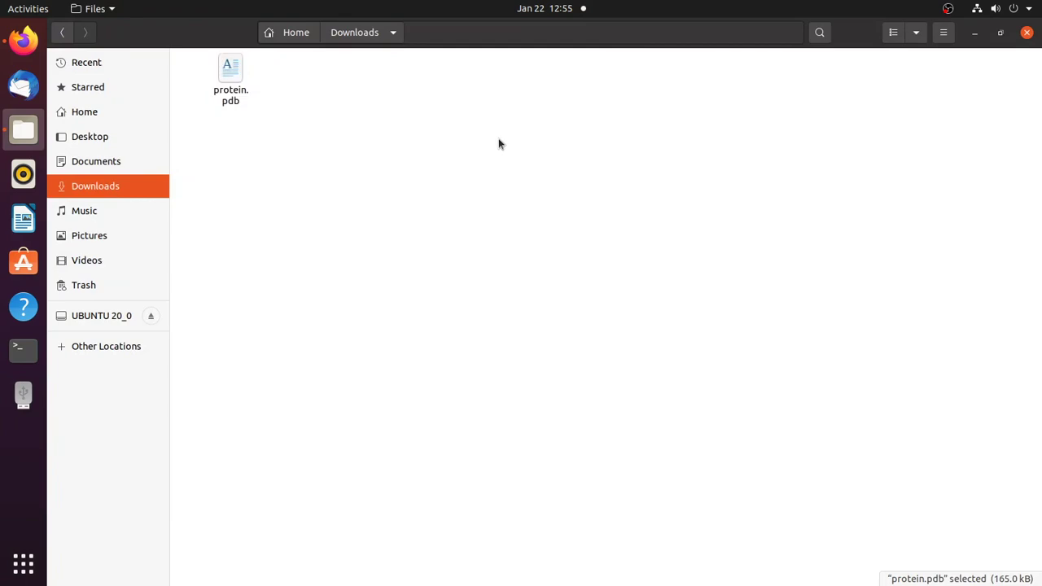
left_click(218, 85)
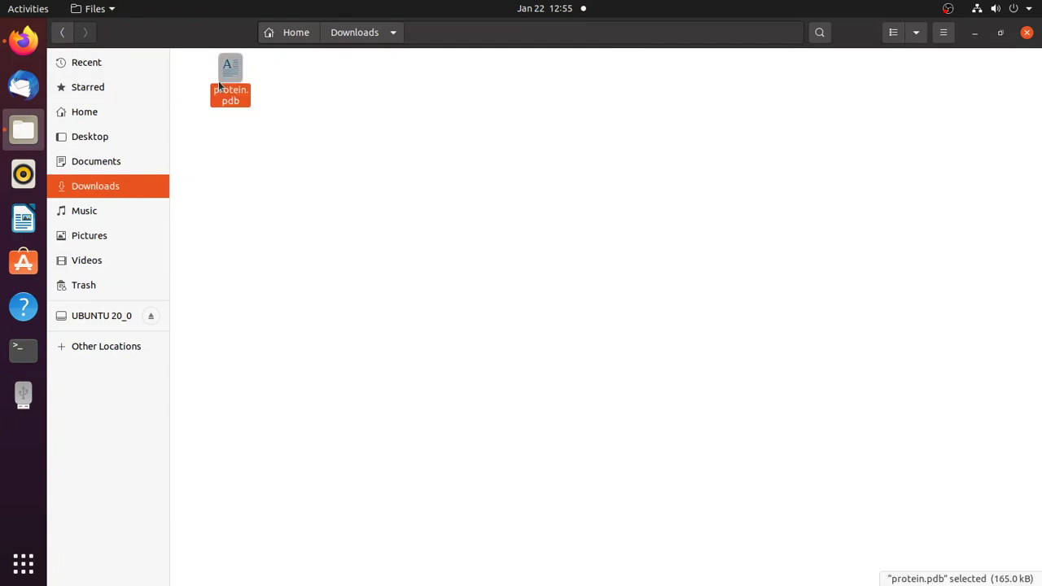
right_click(224, 86)
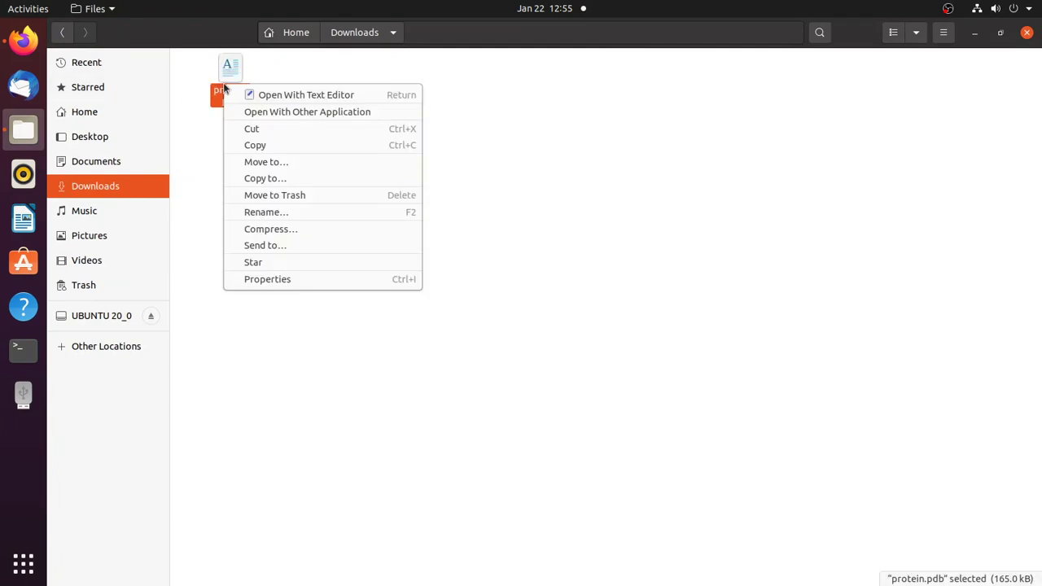
left_click(276, 144)
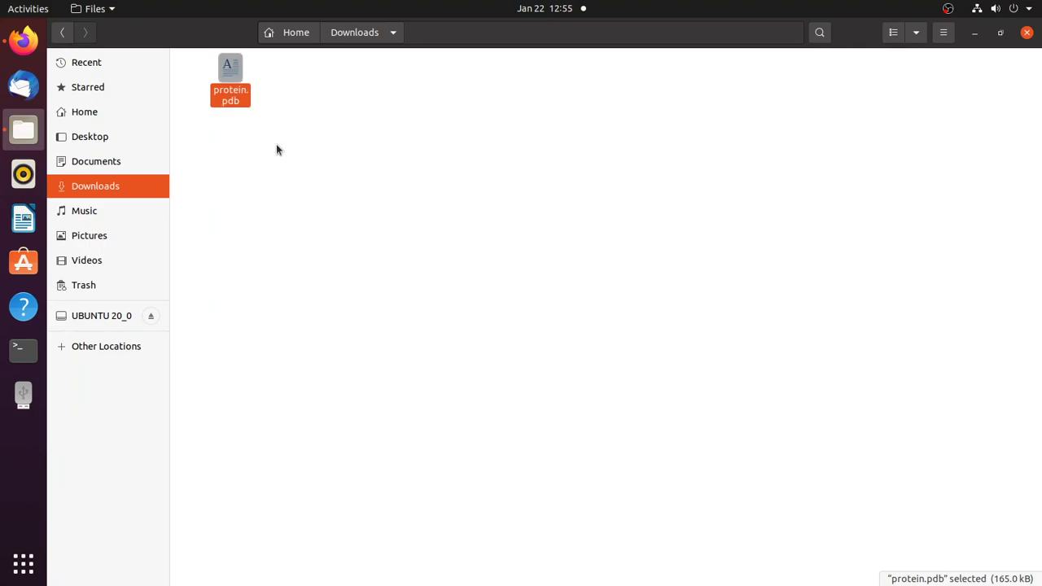
Minimize the Downloads window and create a folder named md on the desktop.
left_click(976, 36)
left_click(976, 27)
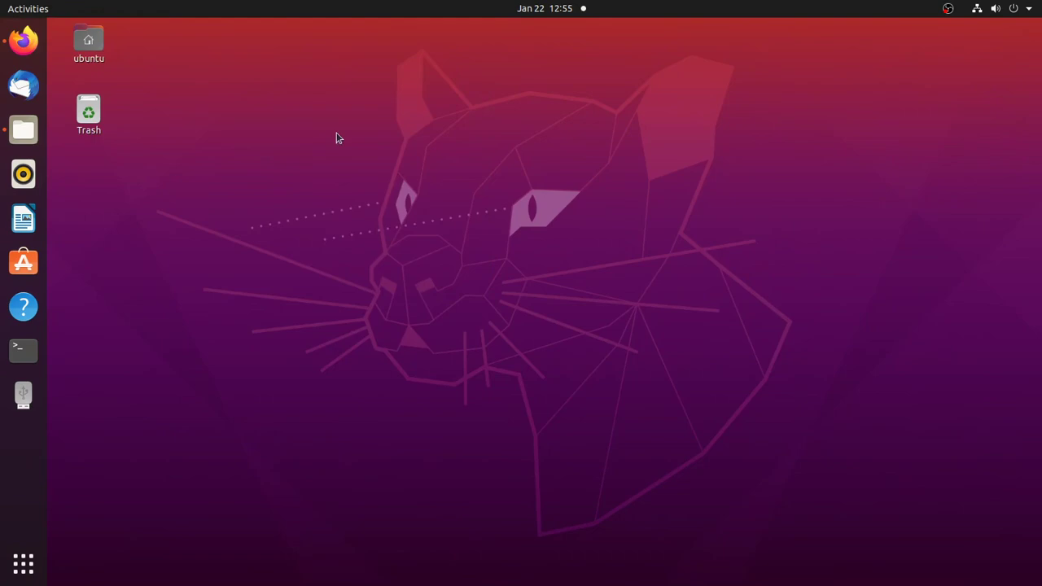
right_click(265, 162)
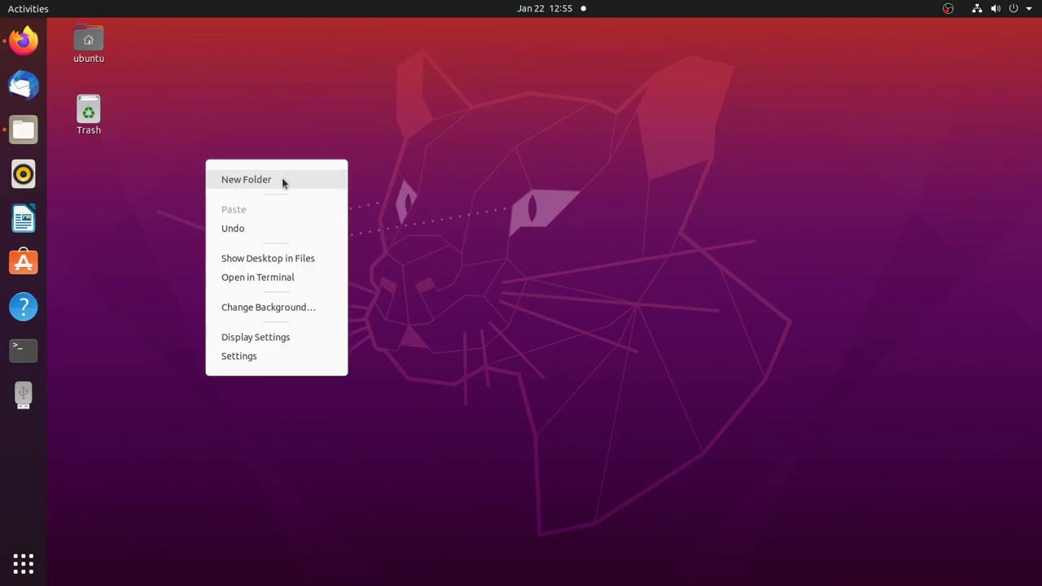
left_click(288, 179)
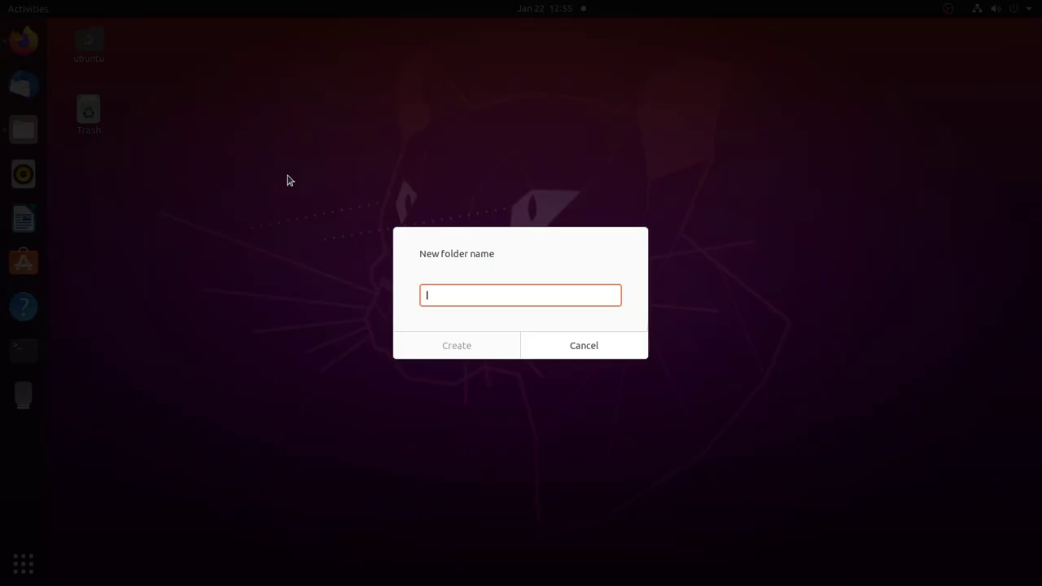
type("md")
key("Return")
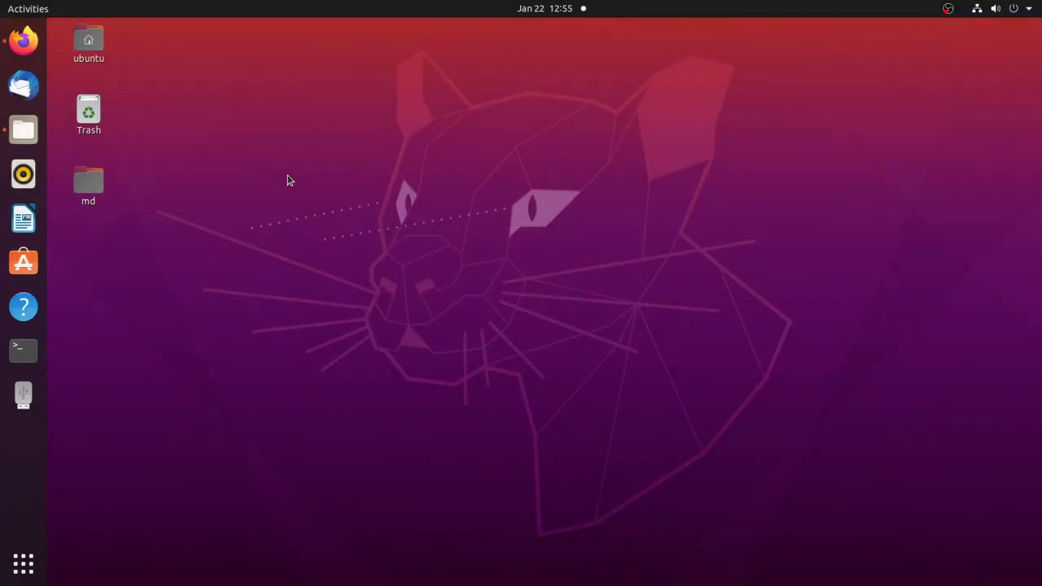
Paste the copied protein.pdb into the desktop's md folder and minimize that folder's window.
double_click(121, 175)
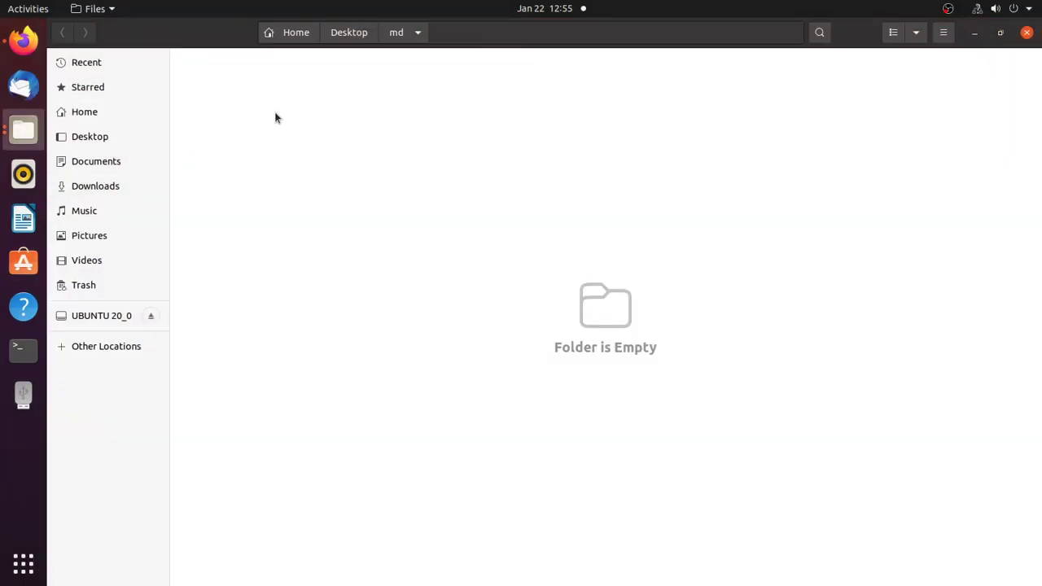
right_click(276, 118)
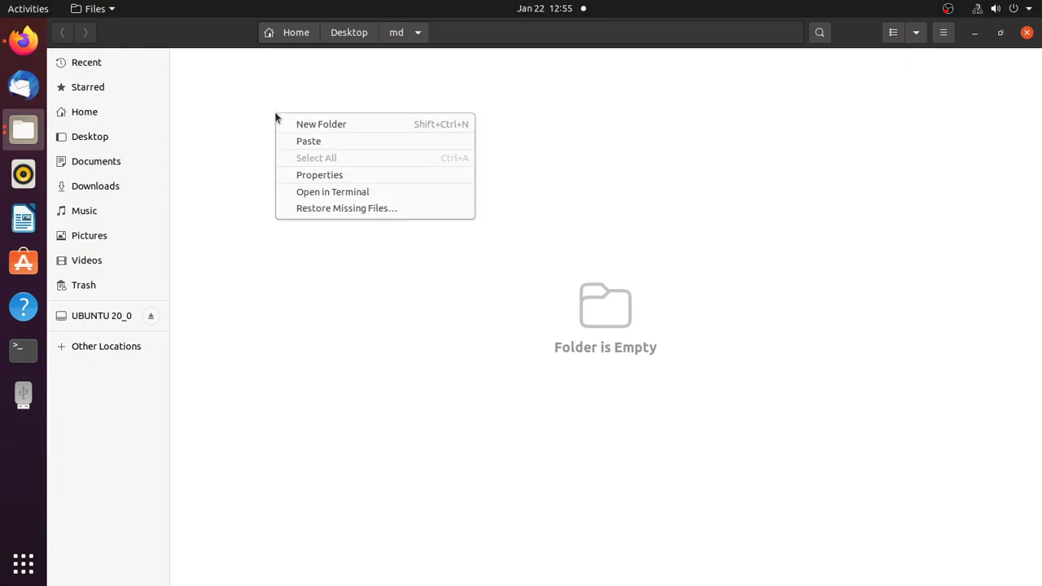
left_click(342, 142)
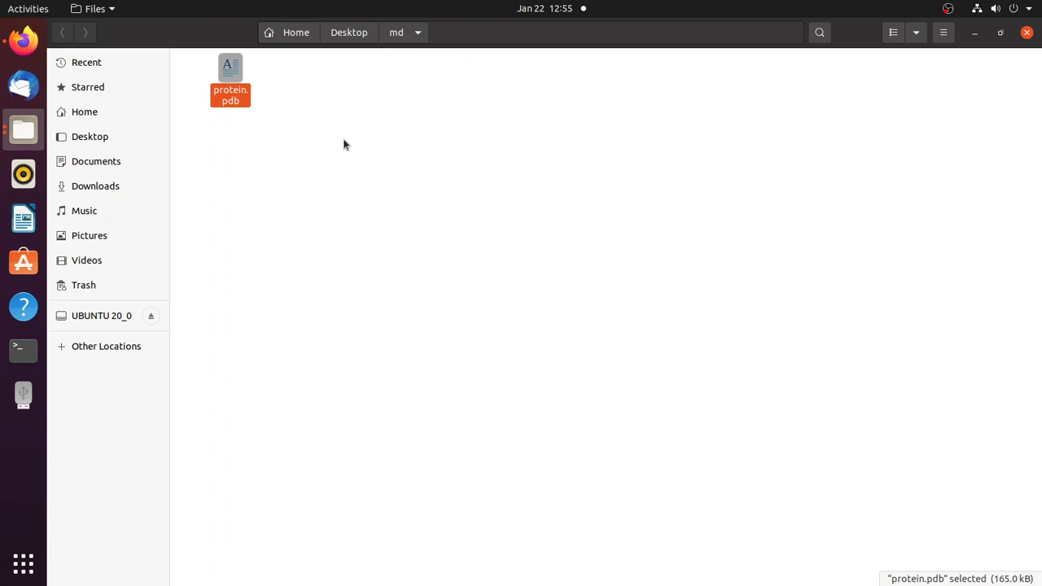
left_click(343, 144)
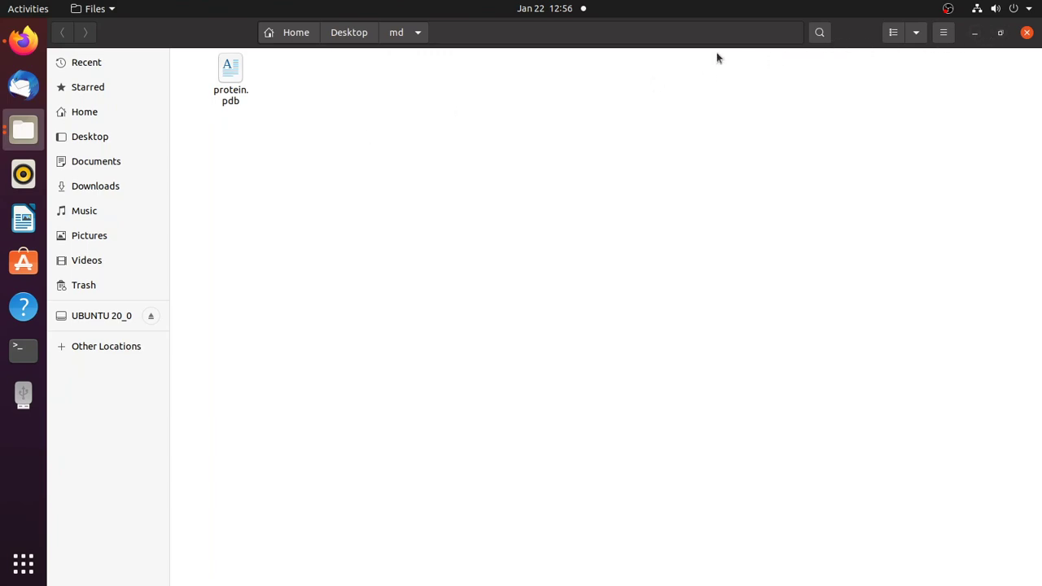
left_click(975, 32)
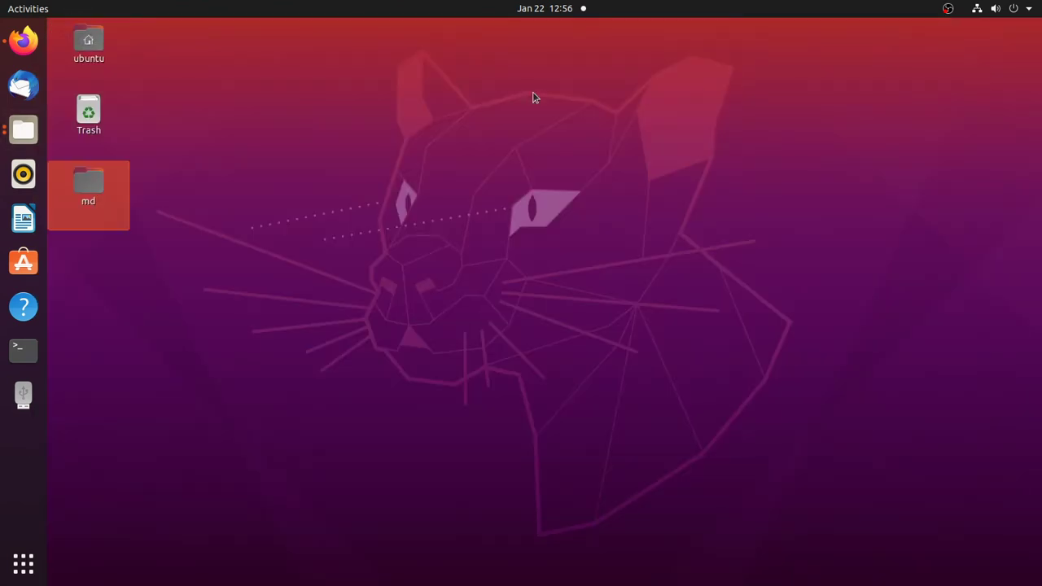
Switch to Firefox and open the mdtutorials.com Protein-Ligand Complex page 01_pdb2gmx.html in a new tab.
left_click(34, 49)
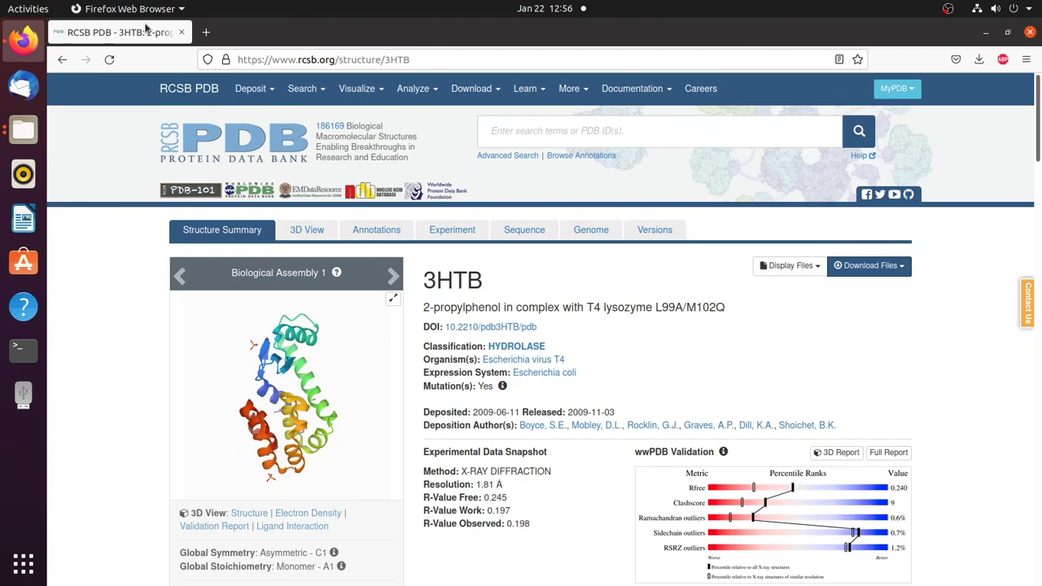
left_click(207, 34)
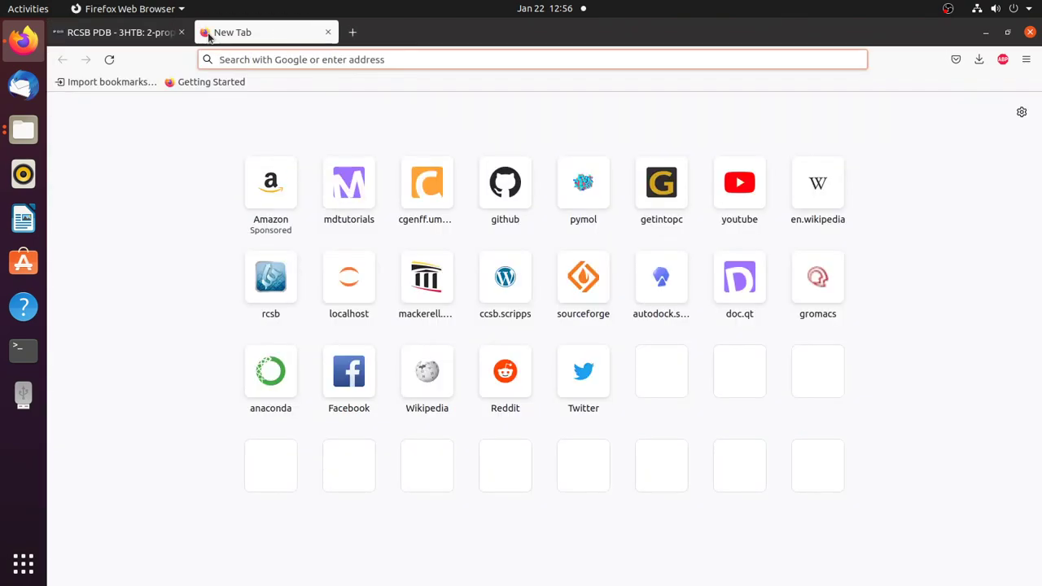
type("mdtutorials.com/")
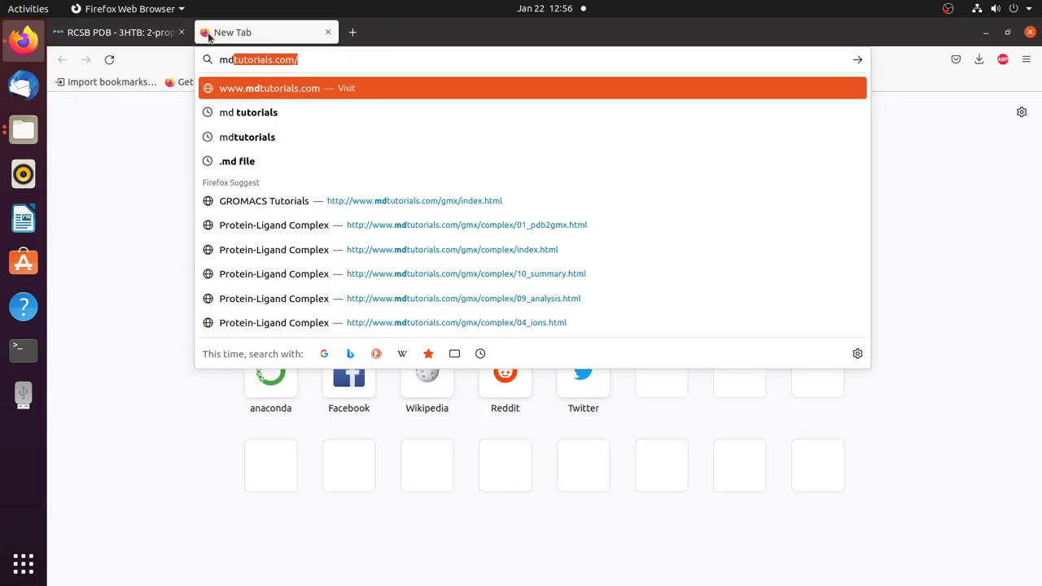
left_click(390, 225)
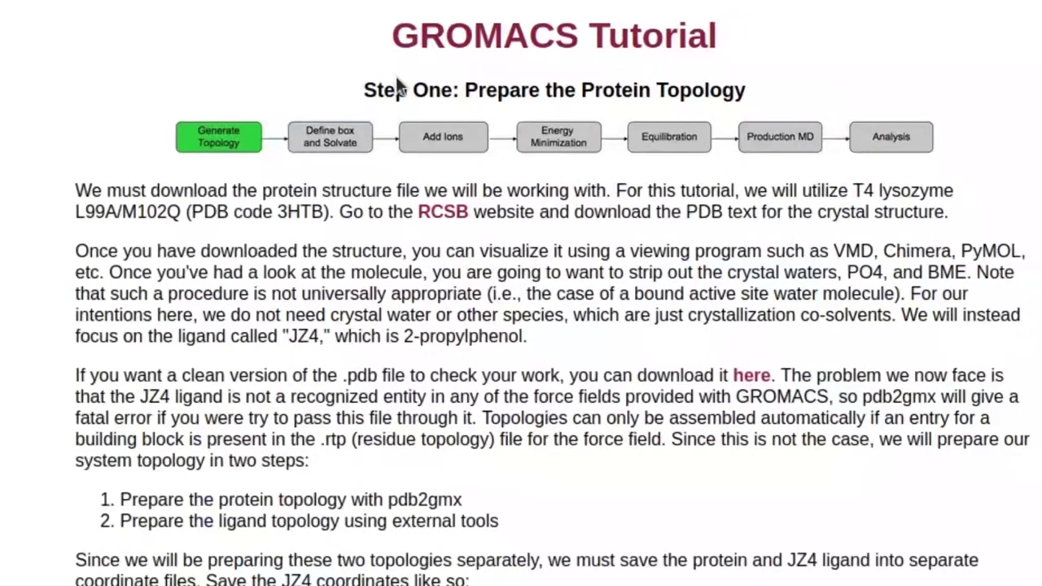
Find the CHARMM36 force field instructions in the tutorial and open the linked MacKerell lab website.
scroll(545, 327, "down", 4)
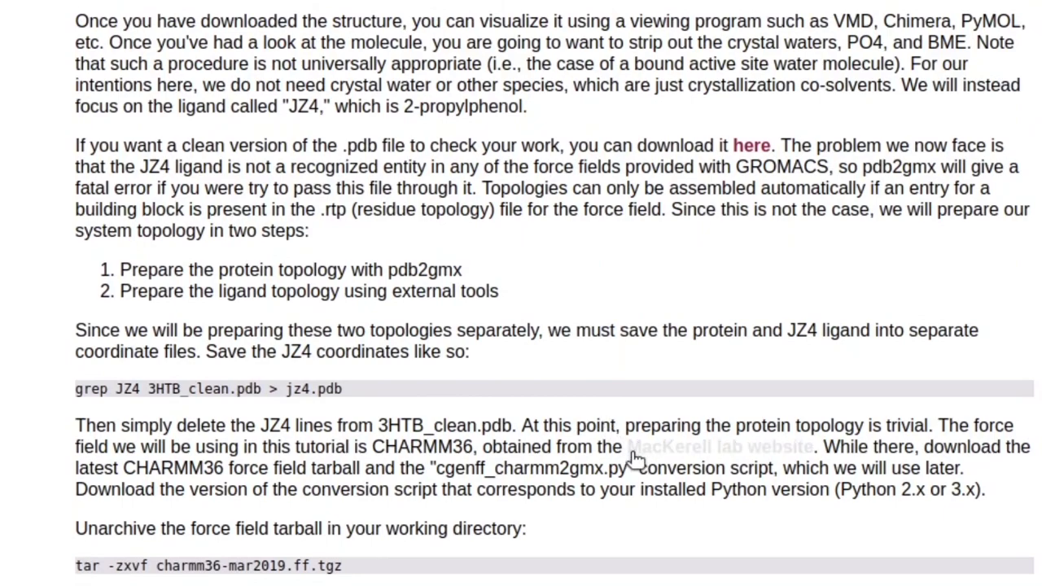
left_click_drag(619, 450, 821, 438)
left_click(824, 446)
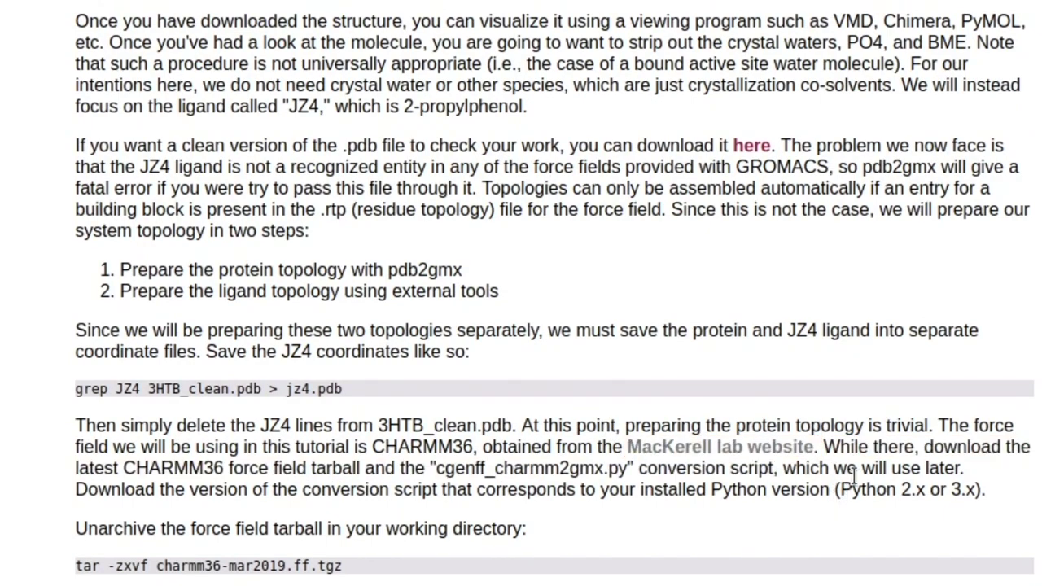
left_click(747, 452)
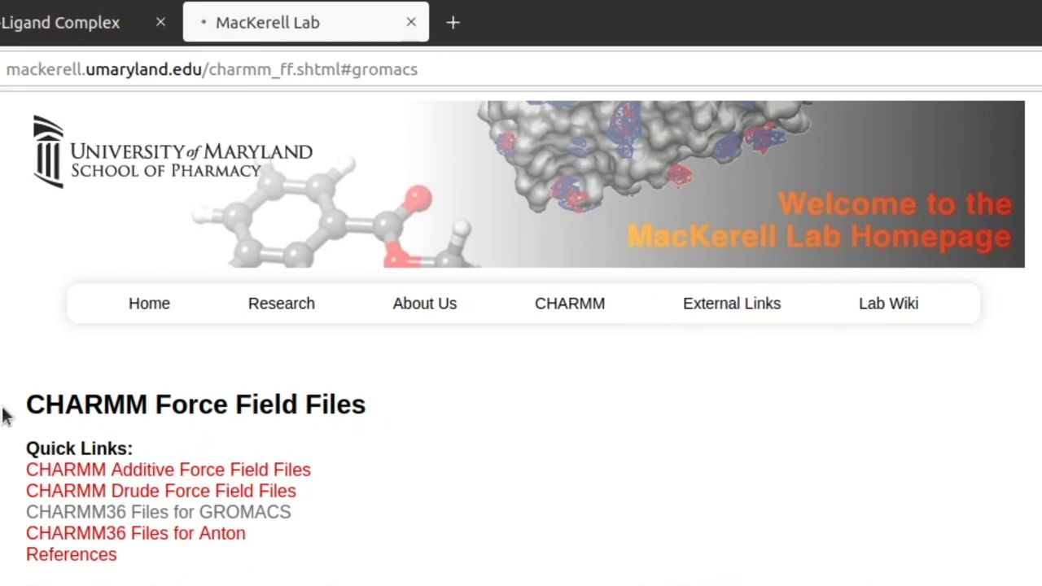
Review the quick links on the CHARMM Force Field Files page and go to the CHARMM36 Files for GROMACS section.
left_click_drag(28, 400, 428, 432)
left_click(428, 432)
left_click_drag(19, 449, 138, 559)
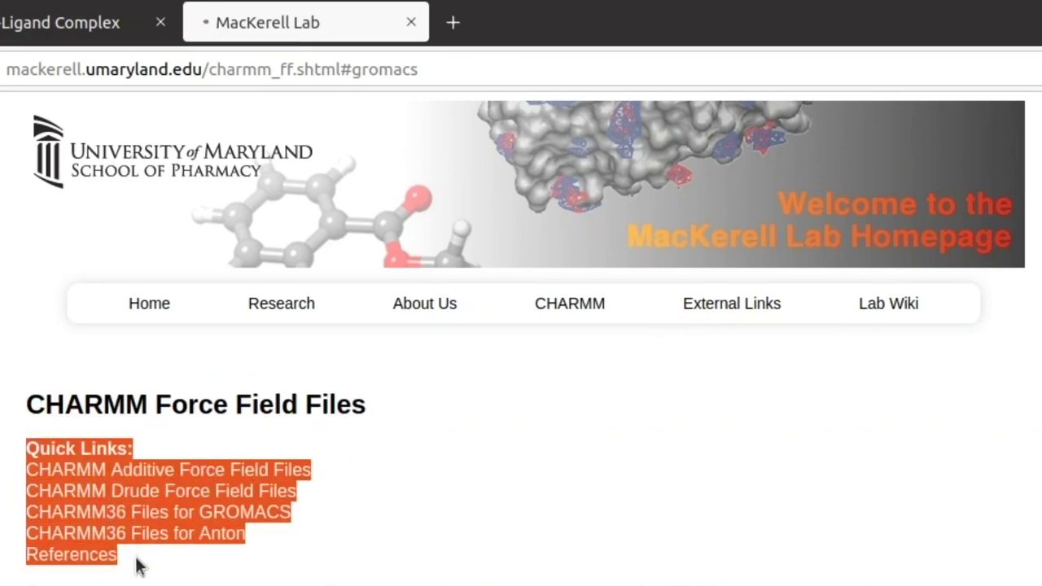
left_click(137, 565)
left_click(244, 513)
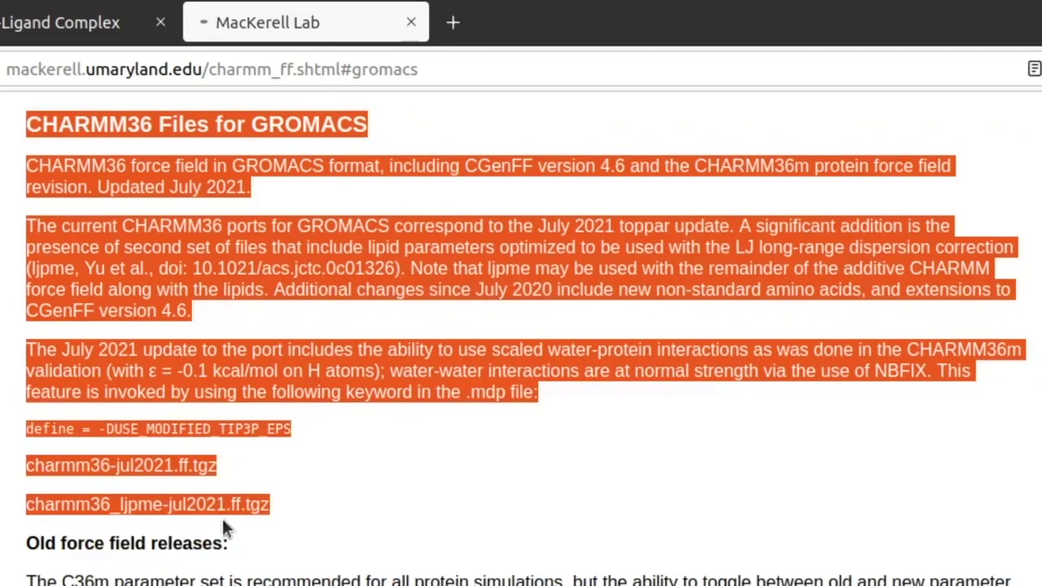
scroll(521, 339, "down", 10)
key("Home")
left_click_drag(304, 507, 33, 512)
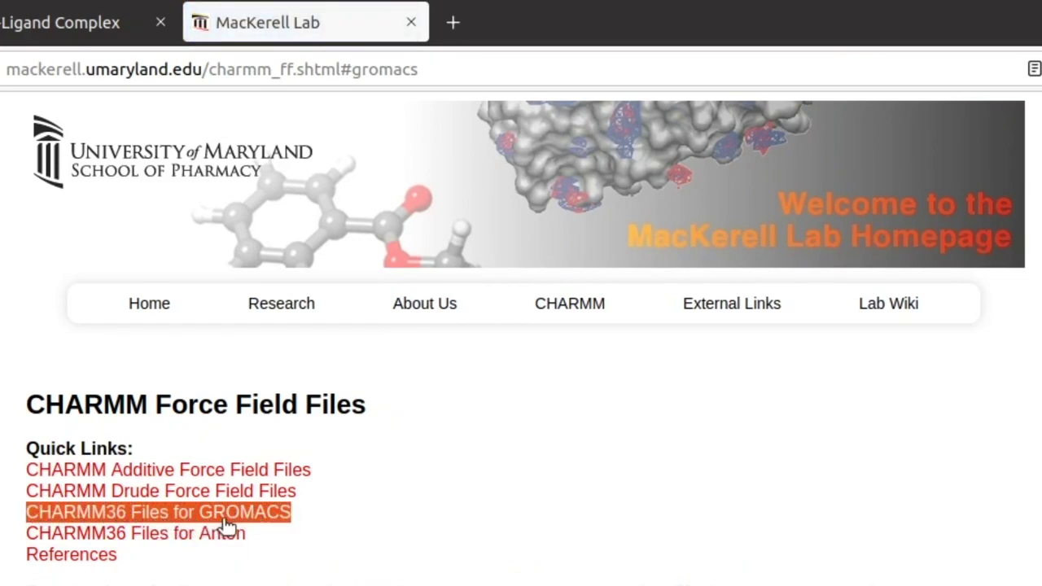
left_click(281, 518)
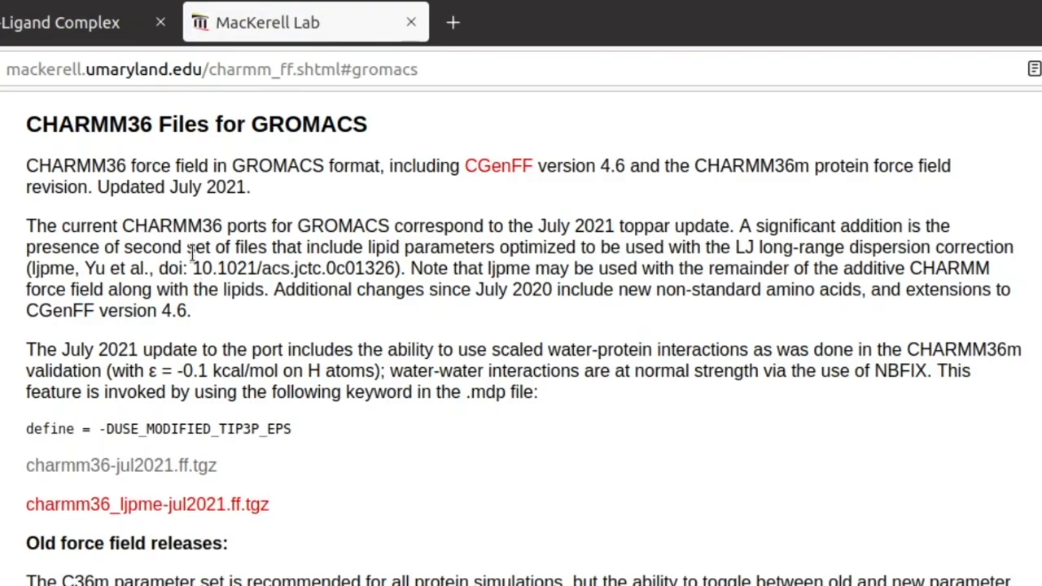
Download the charmm36-jul2021.ff.tgz archive from the CHARMM36 Files for GROMACS section and save it to disk.
left_click_drag(29, 123, 366, 122)
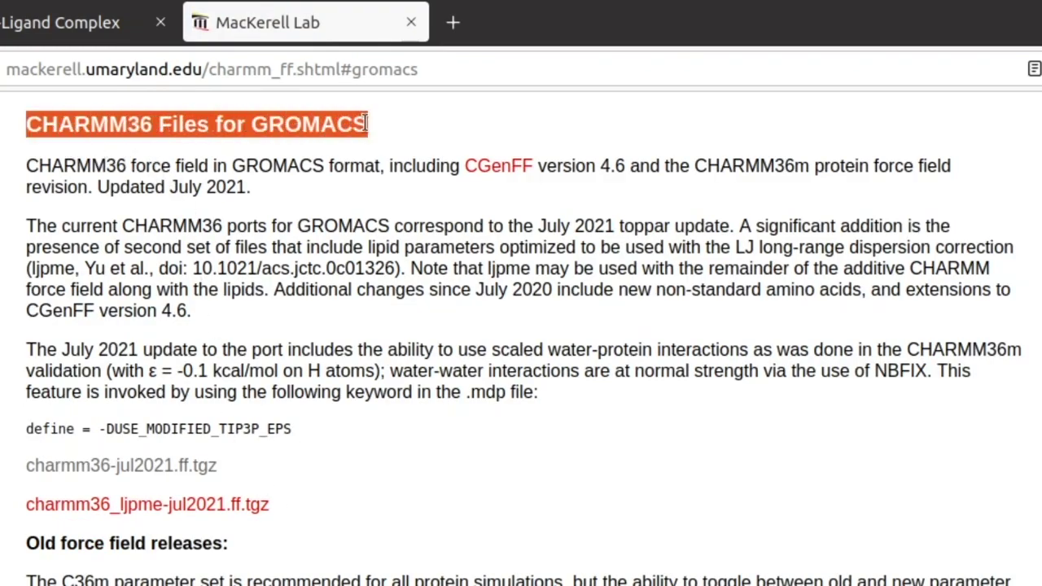
left_click(389, 134)
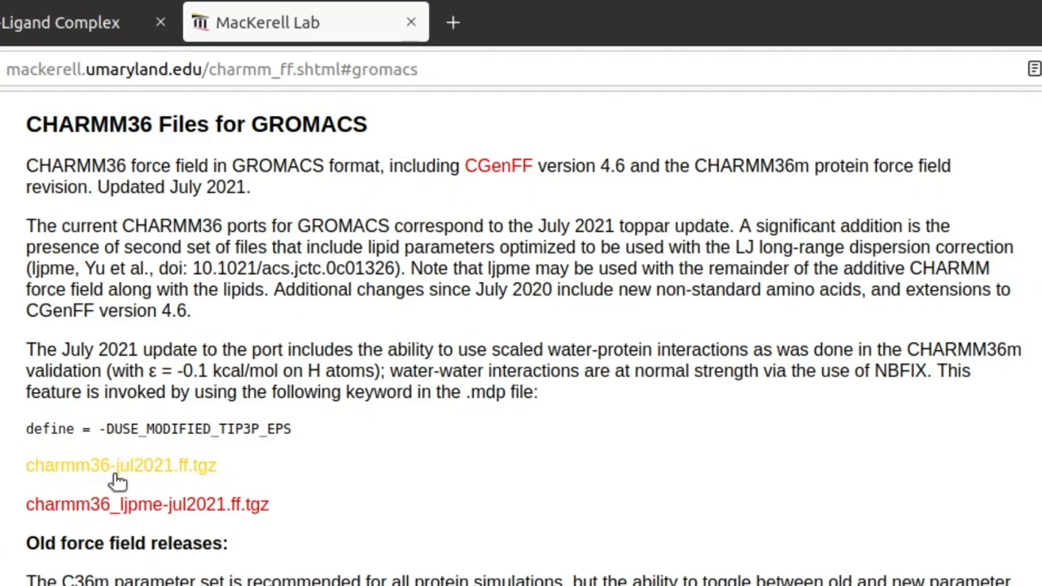
left_click_drag(24, 470, 232, 470)
left_click(237, 468)
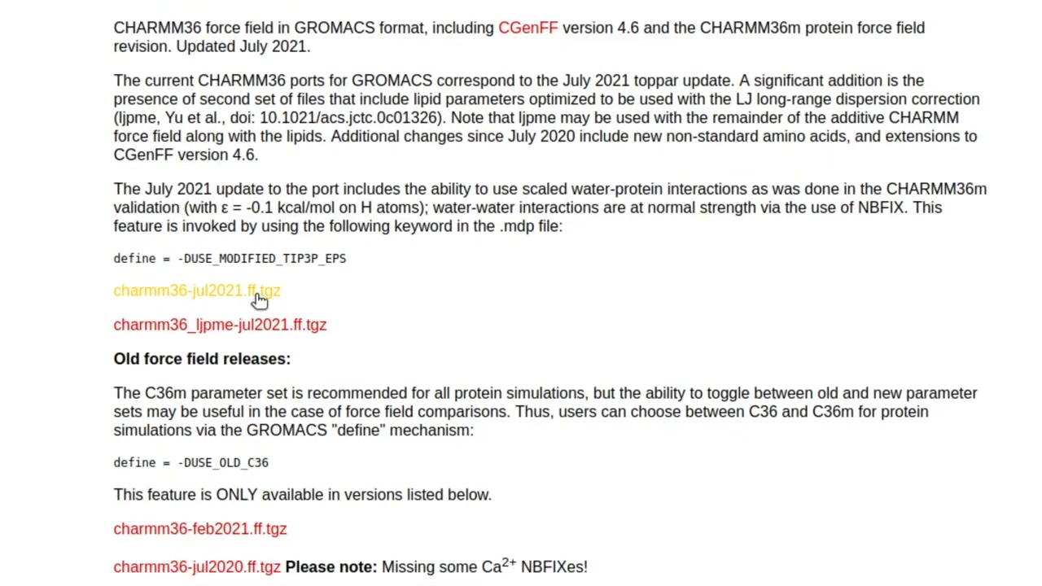
left_click(259, 298)
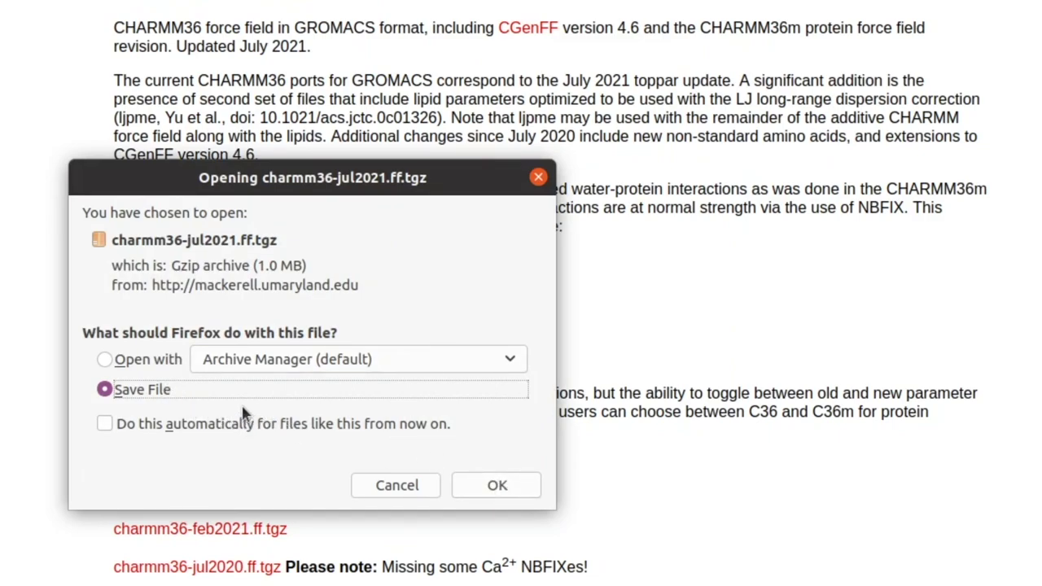
left_click(512, 479)
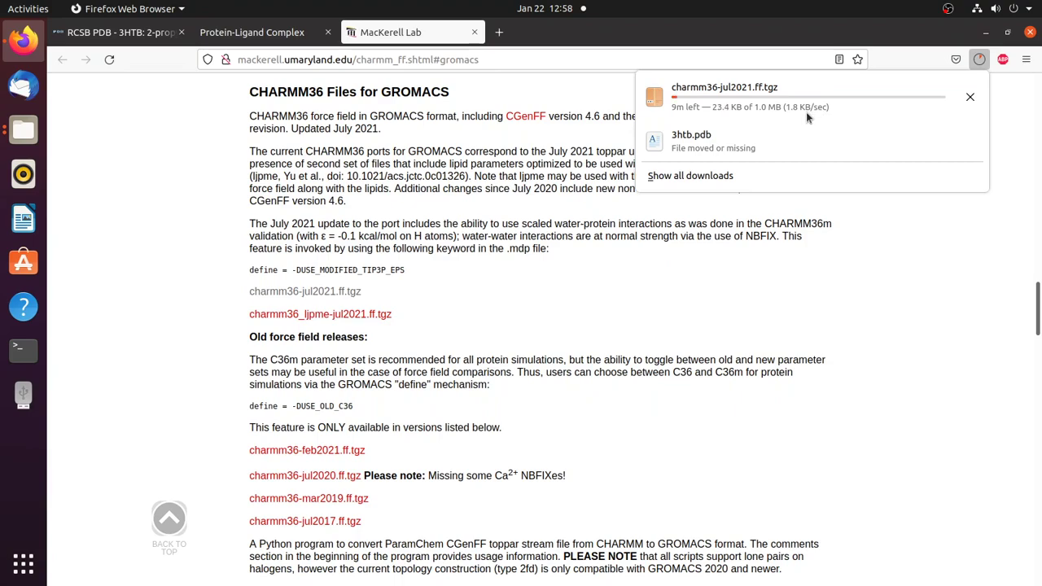
left_click(649, 291)
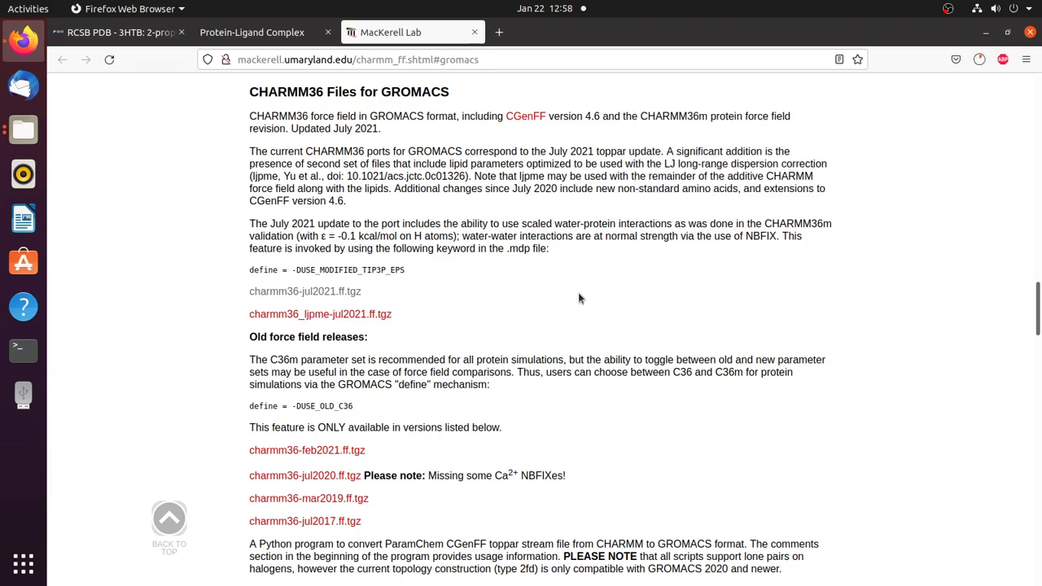
Download and save the cgenff_charmm2gmx_py3_nx2.py conversion script listed for Python 3.x and NetworkX 2.3.
scroll(533, 367, "down", 3)
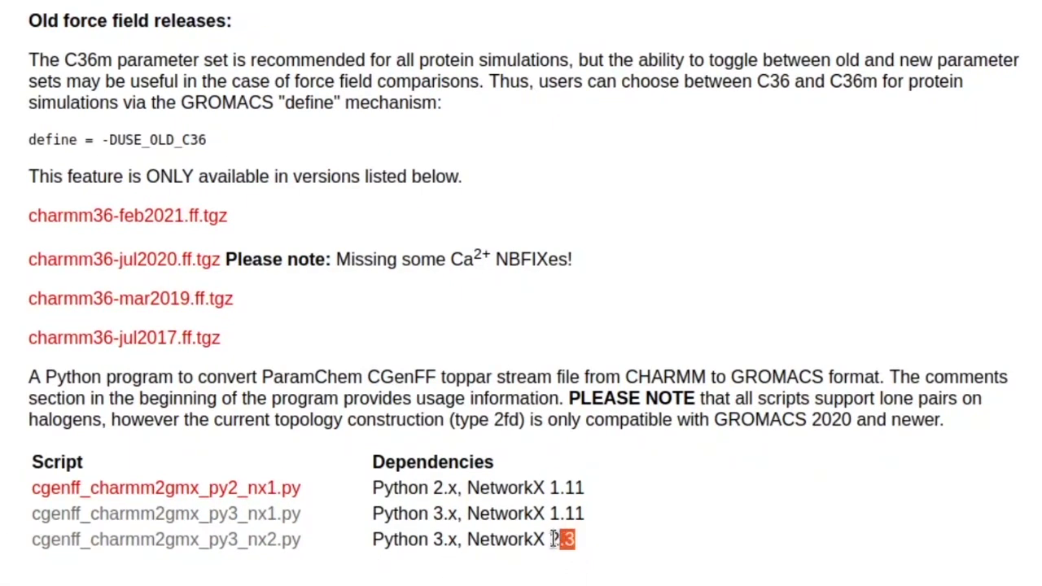
left_click_drag(554, 539, 29, 555)
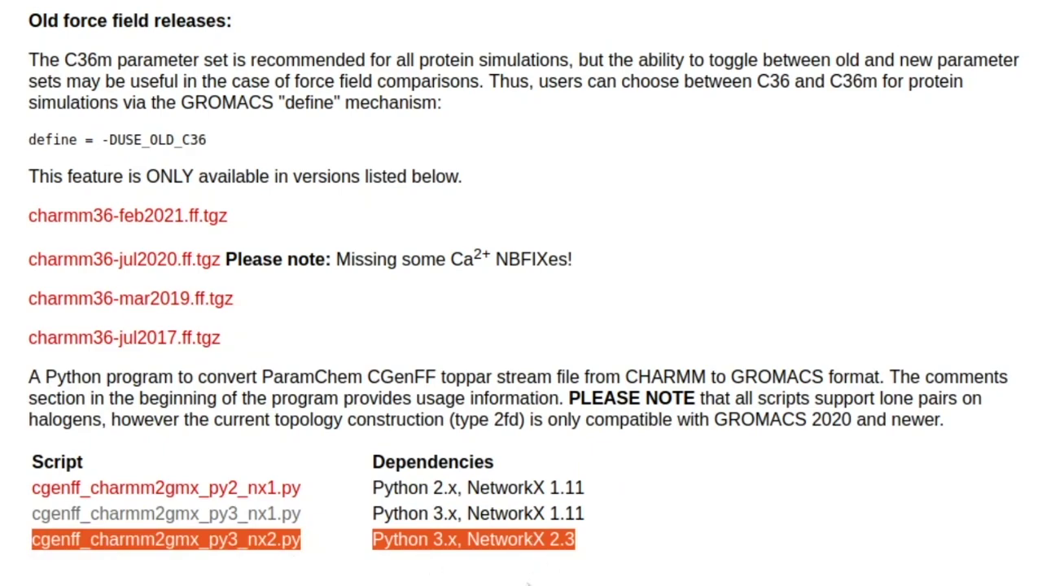
left_click(529, 564)
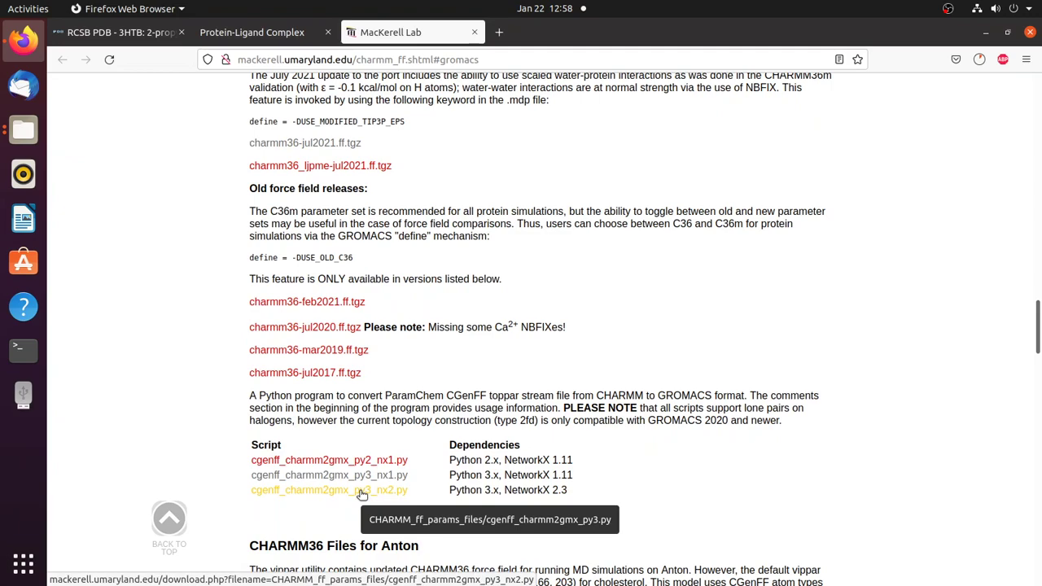
left_click(360, 492)
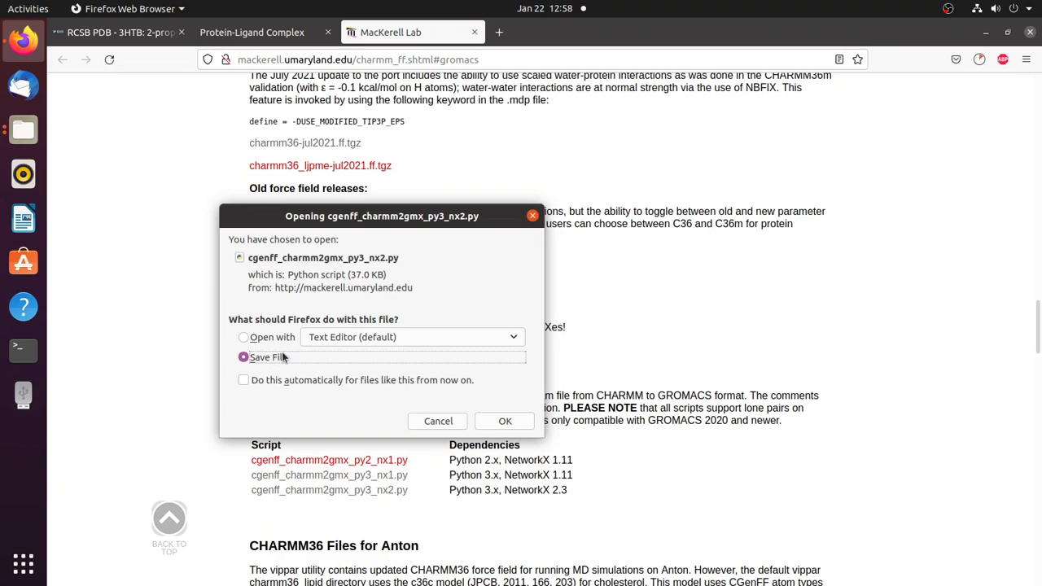
left_click(502, 421)
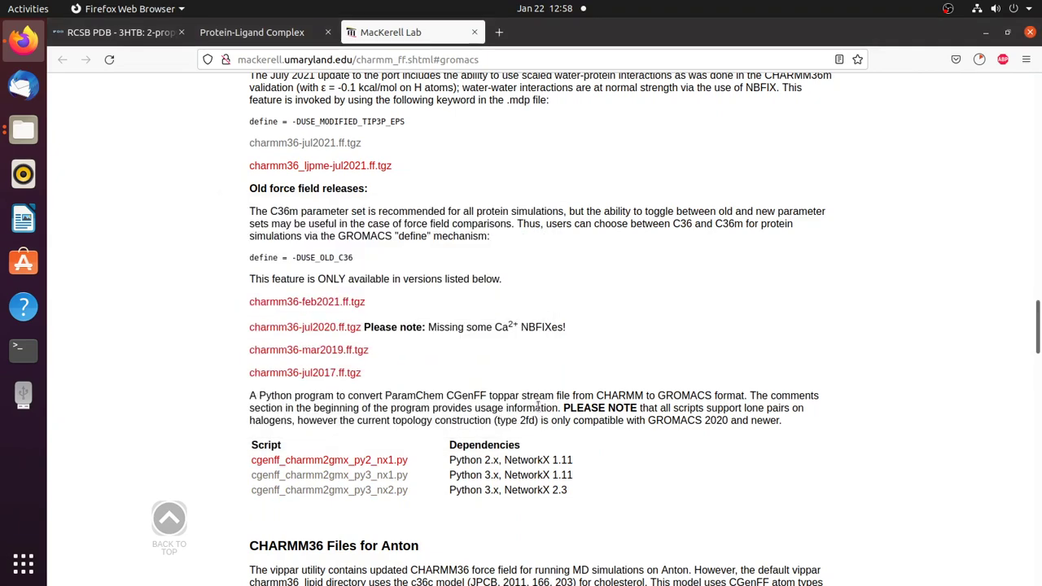
Check the Firefox downloads, switch to the file manager and show the Downloads folder.
left_click(980, 61)
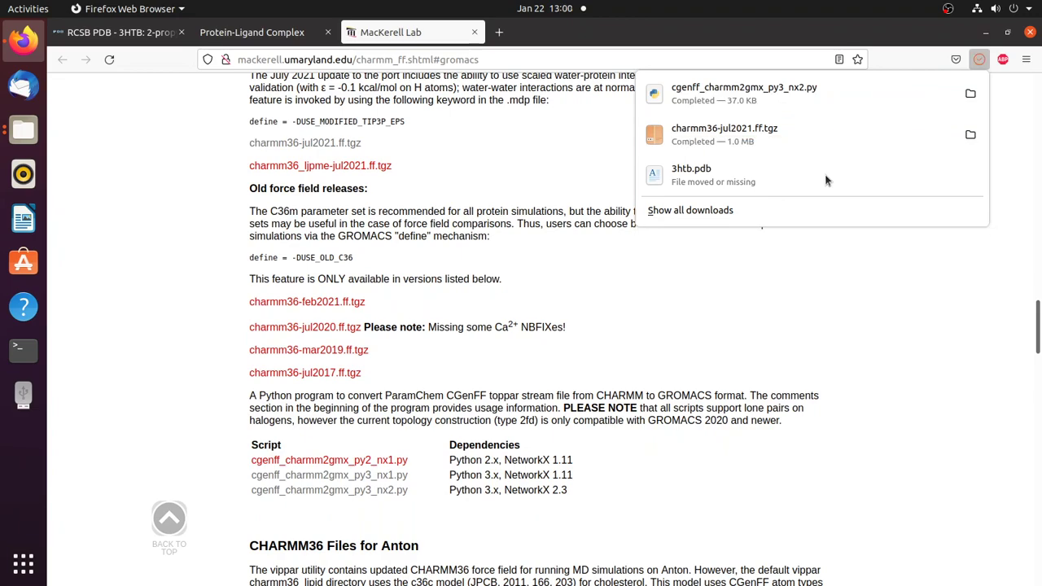
left_click(970, 135)
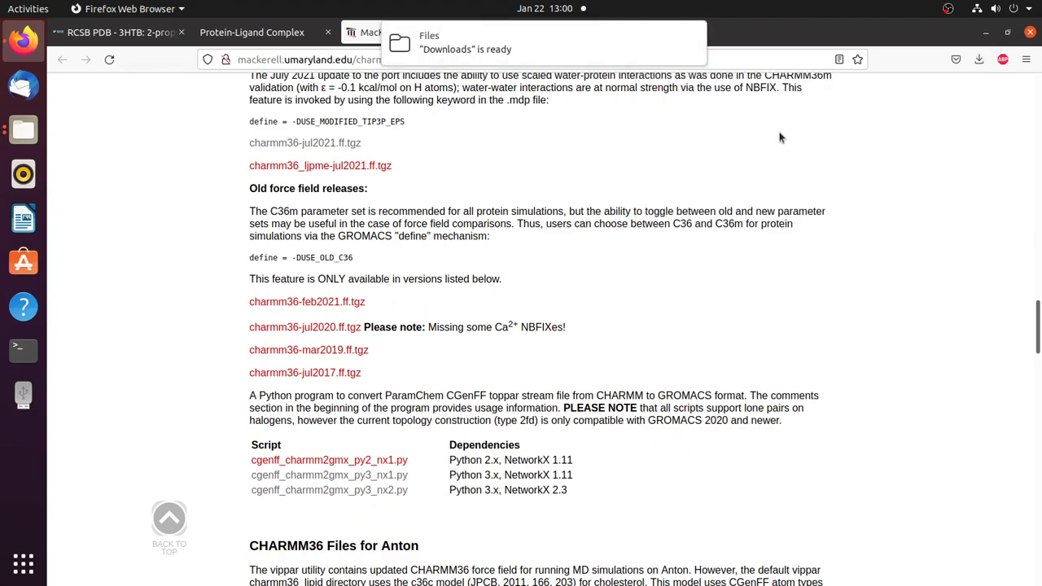
left_click(16, 125)
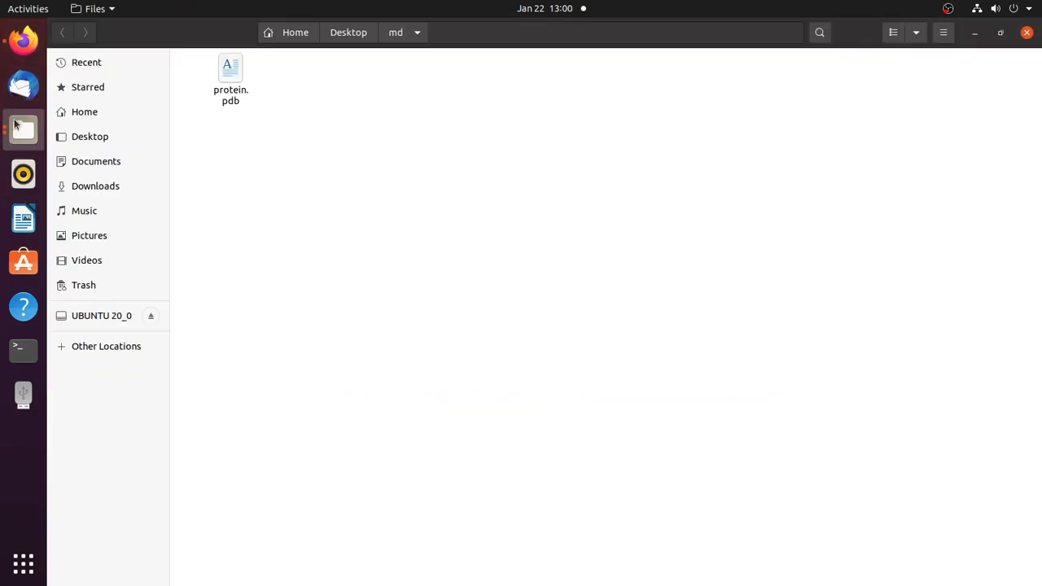
left_click(129, 186)
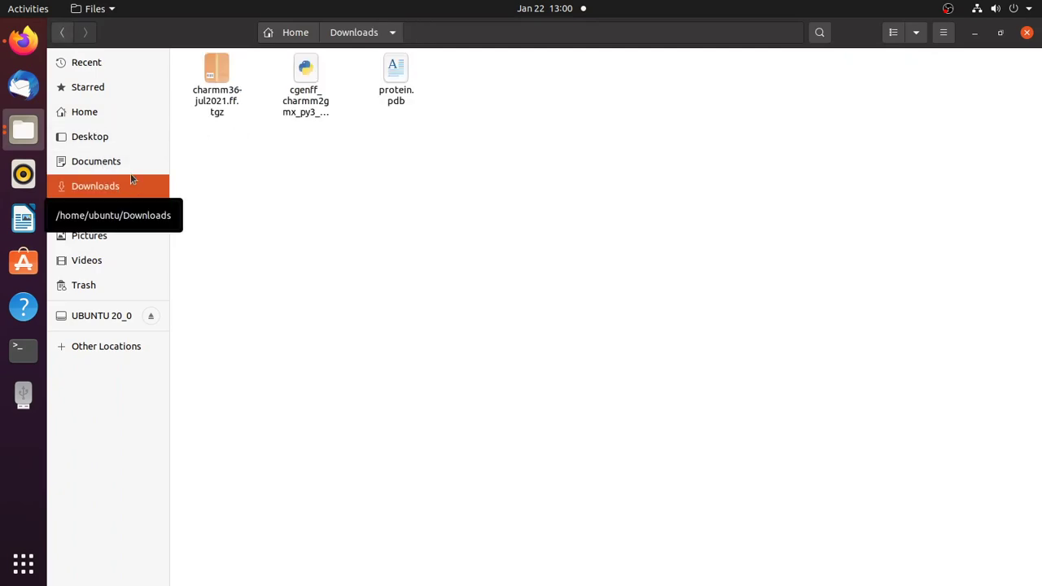
Copy charmm36-jul2021.ff.tgz and cgenff_charmm2gmx_py3_nx2.py together from the Downloads folder.
left_click(318, 91)
left_click(215, 91)
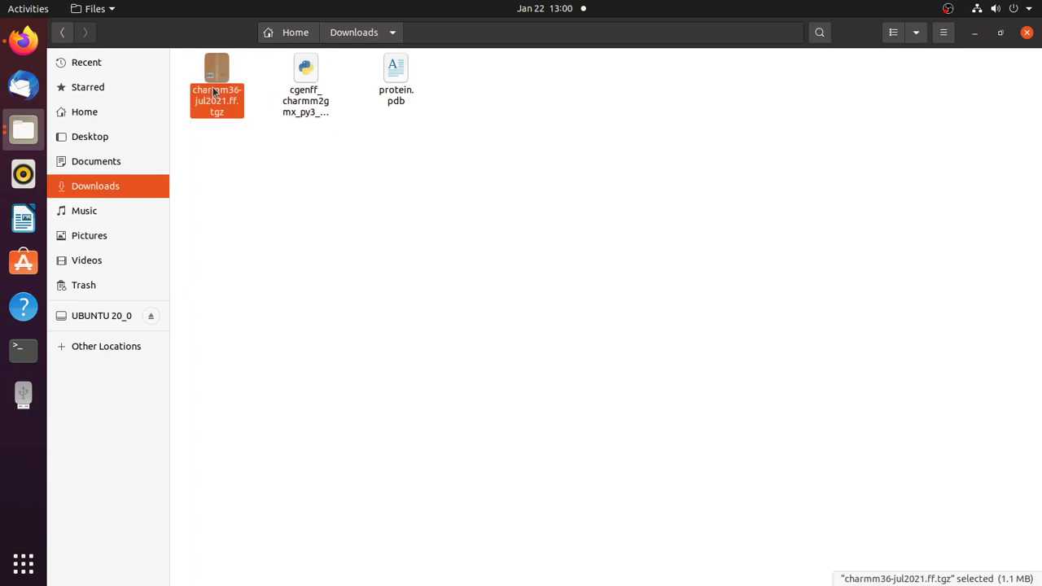
left_click(298, 82)
left_click(213, 66, "ctrl")
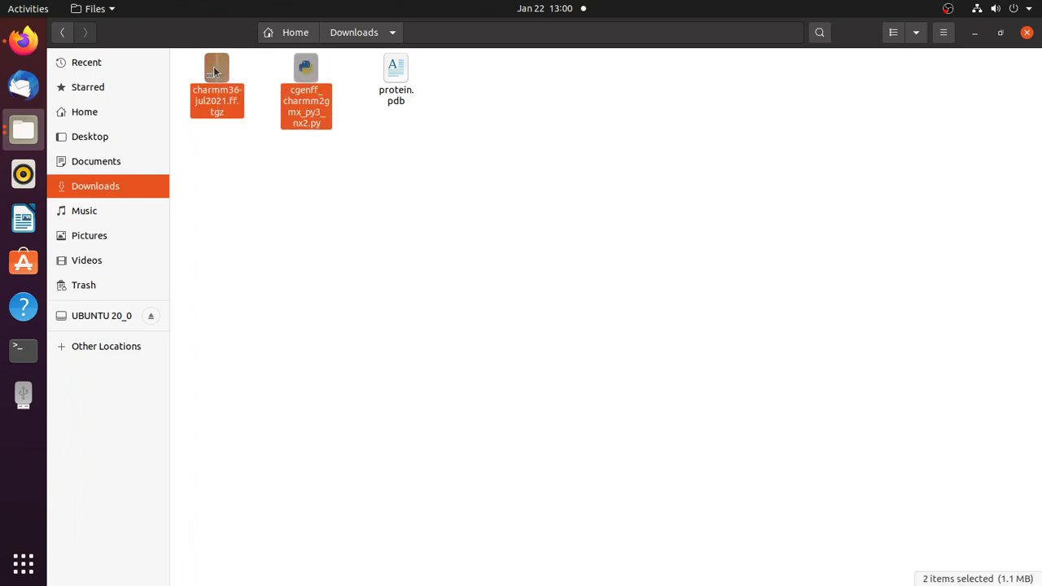
right_click(214, 96)
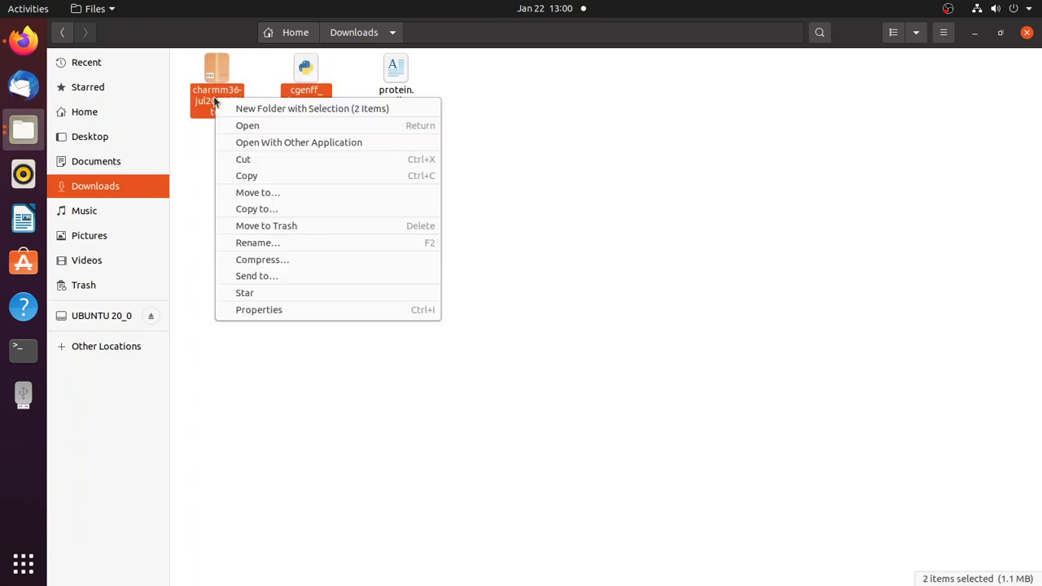
left_click(299, 176)
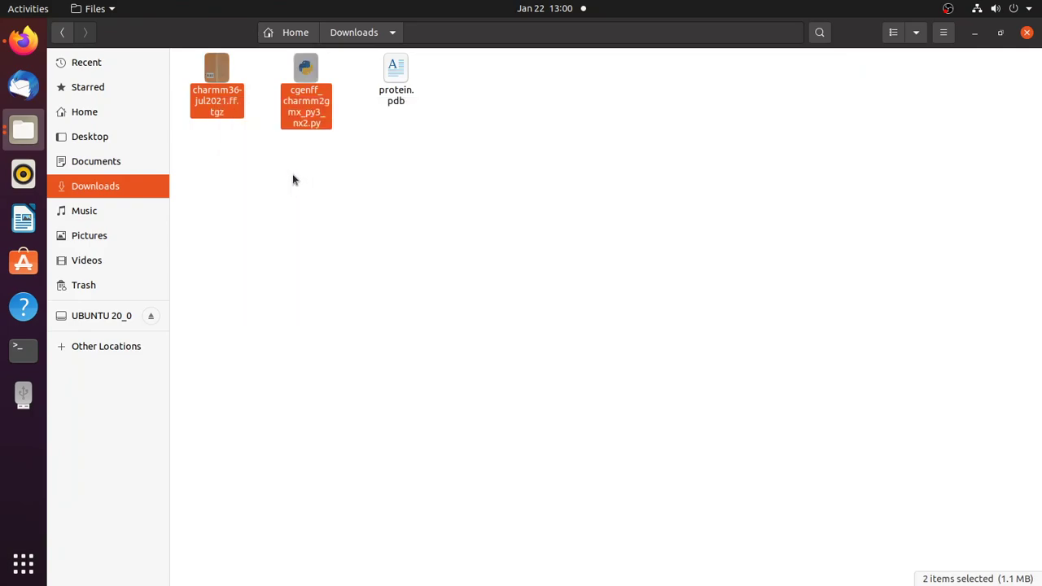
Minimize the Downloads and Firefox windows, open the desktop's md folder and paste the two copied files there.
left_click(974, 33)
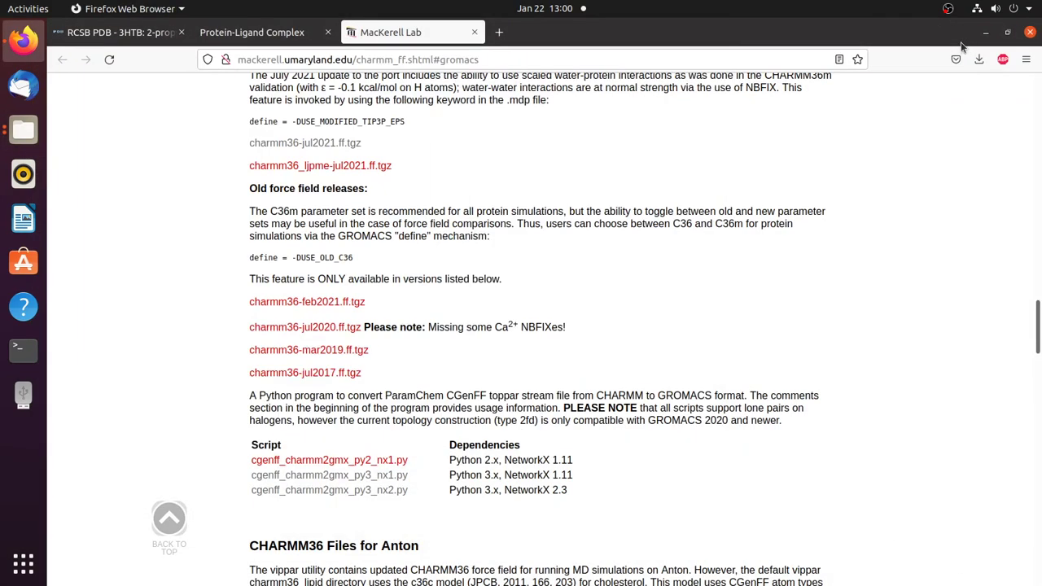
left_click(986, 33)
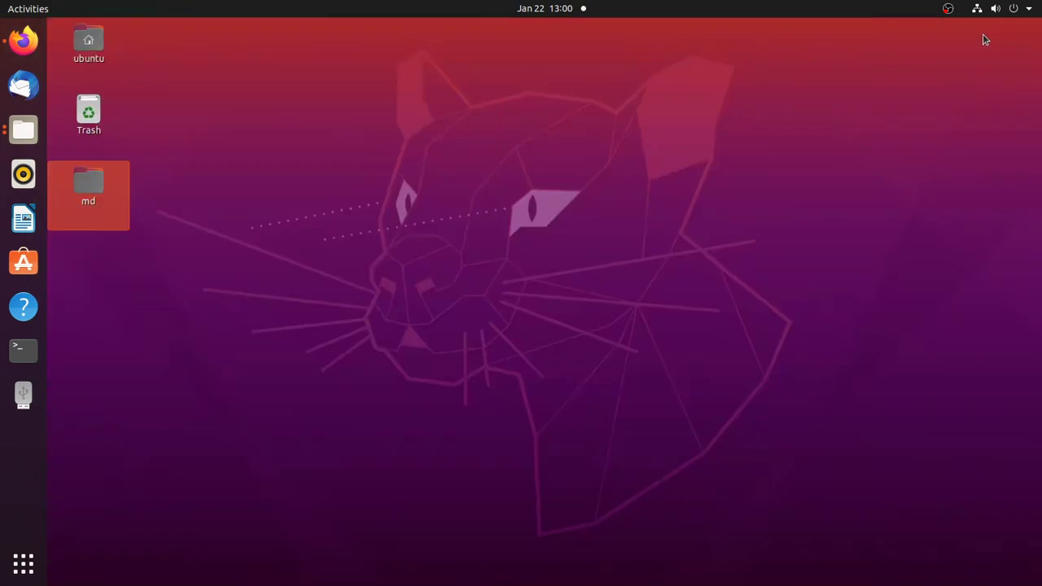
double_click(99, 180)
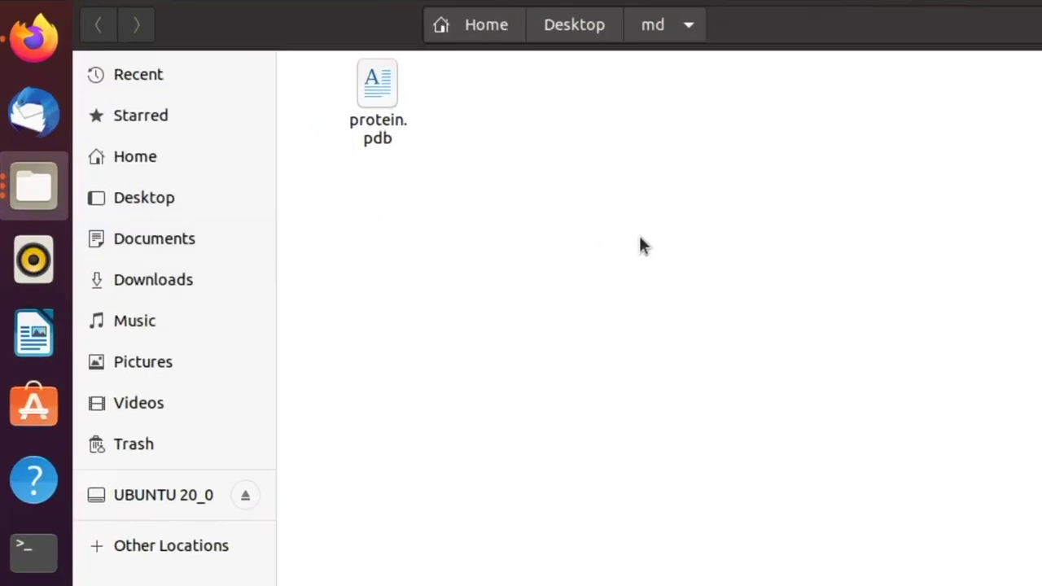
right_click(645, 226)
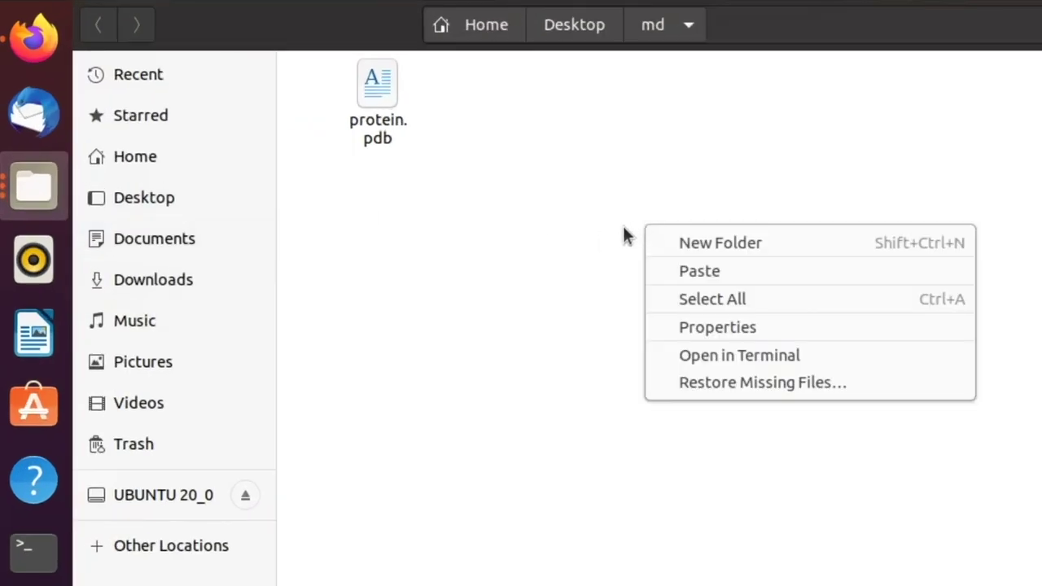
left_click(733, 268)
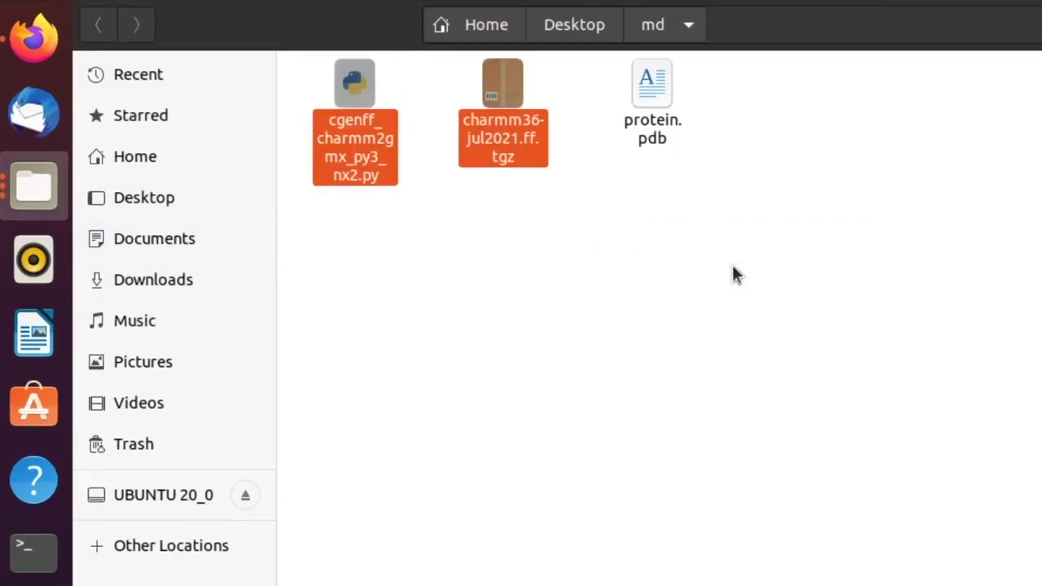
Examine the force field files in the charmm36-jul2021.ff folder inside the pasted archive, and close the archive window.
left_click(448, 228)
left_click(515, 133)
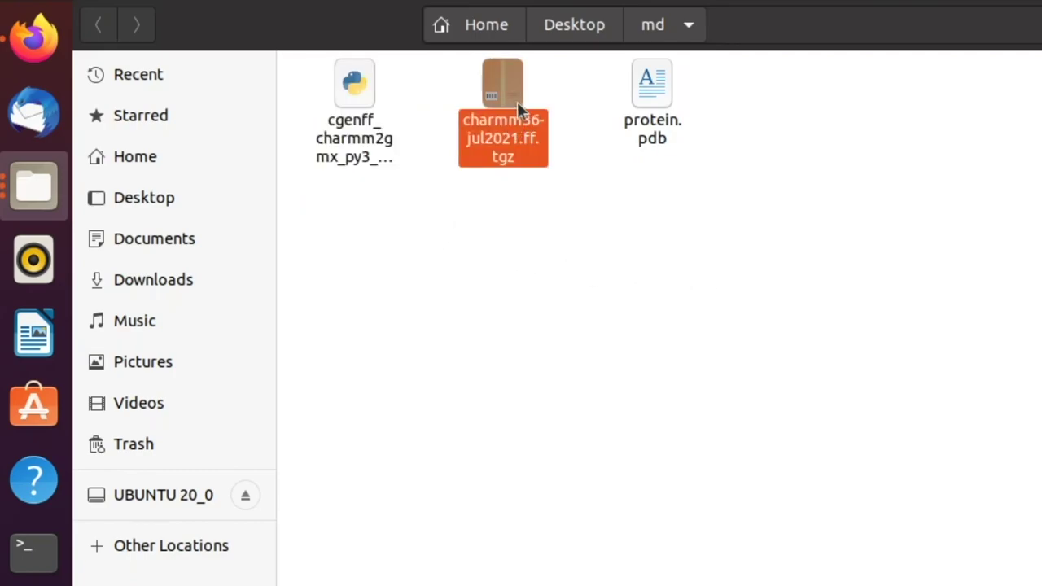
double_click(509, 134)
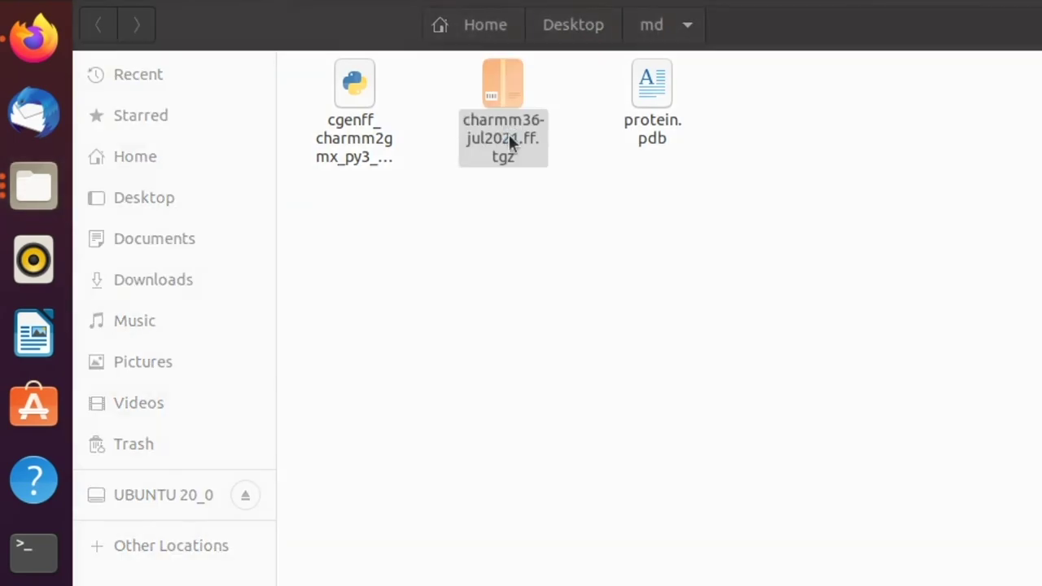
left_click_drag(464, 81, 492, 212)
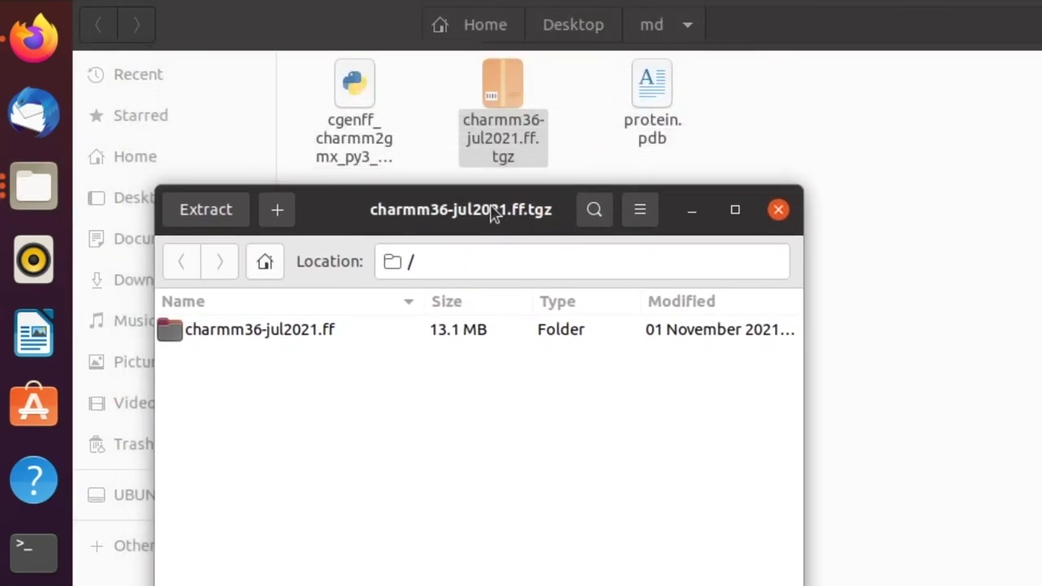
left_click(338, 333)
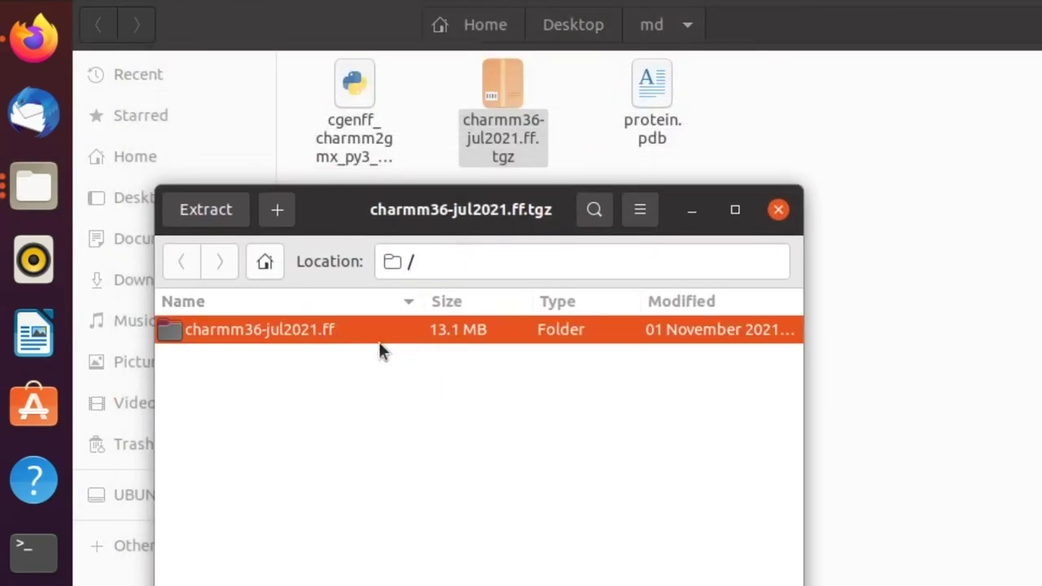
double_click(349, 334)
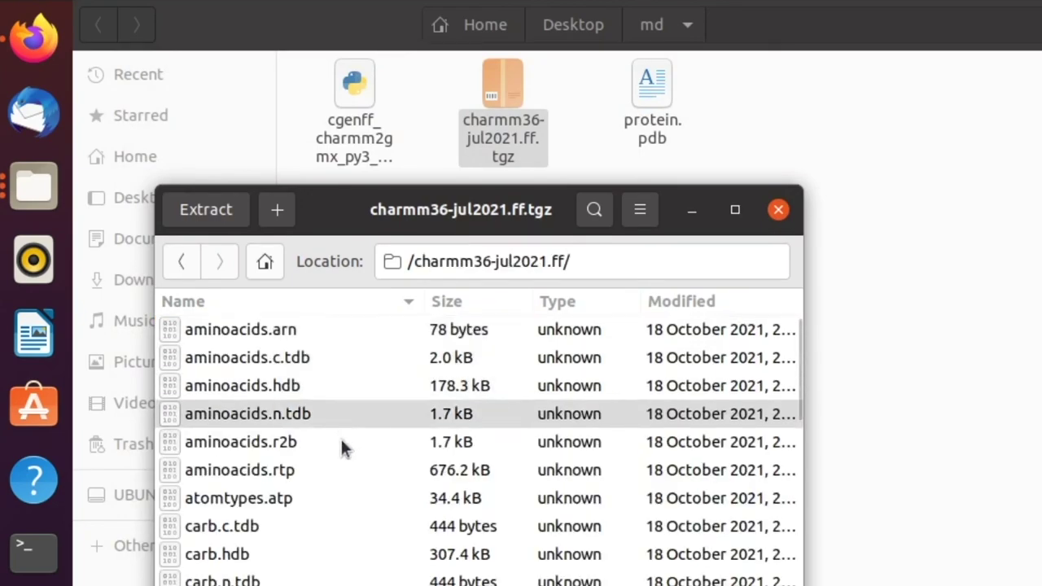
scroll(321, 497, "down", 3)
scroll(324, 528, "down", 10)
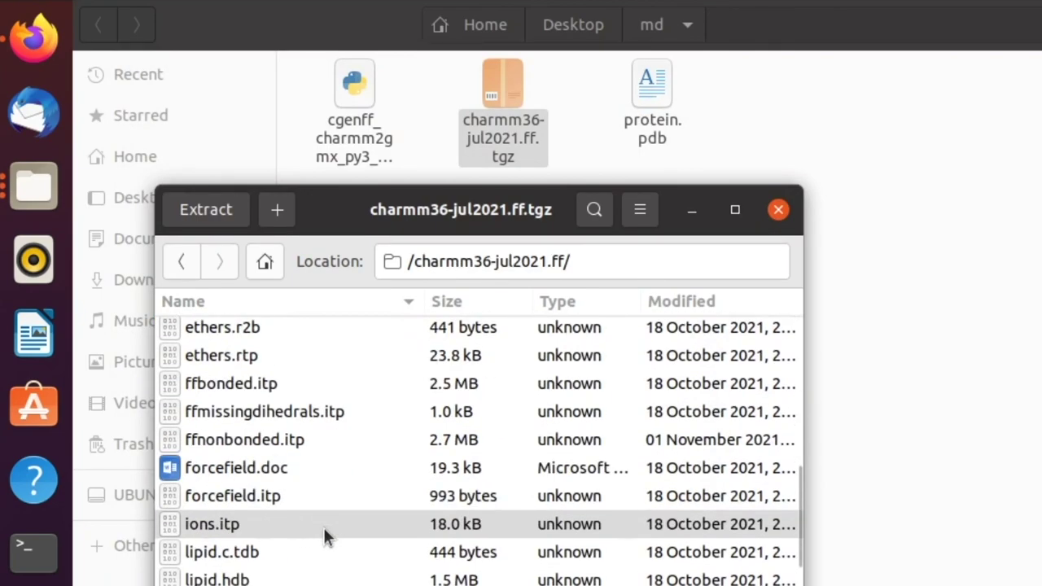
scroll(334, 522, "down", 5)
scroll(333, 525, "down", 5)
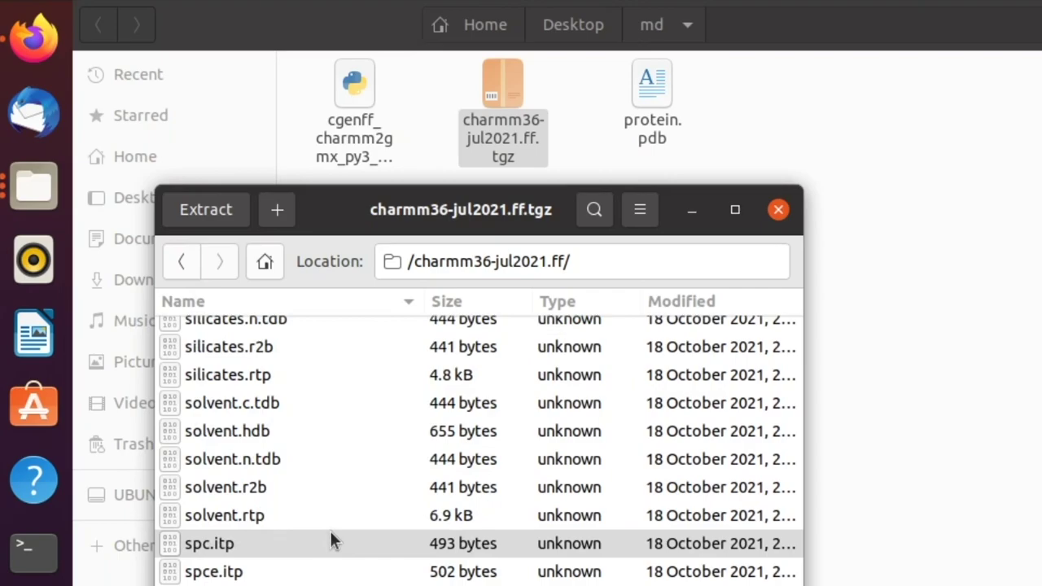
scroll(330, 570, "up", 20)
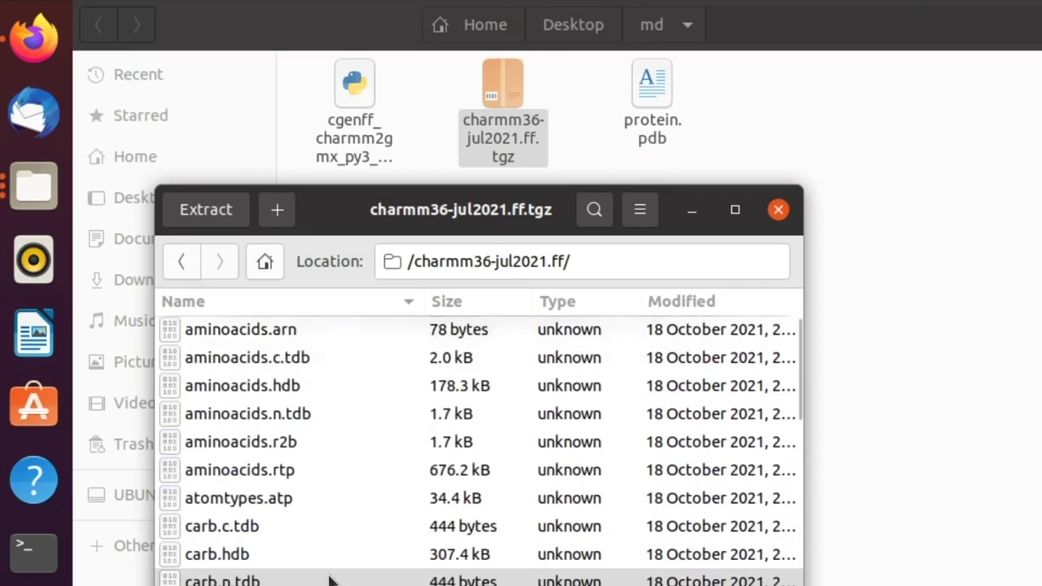
left_click(187, 265)
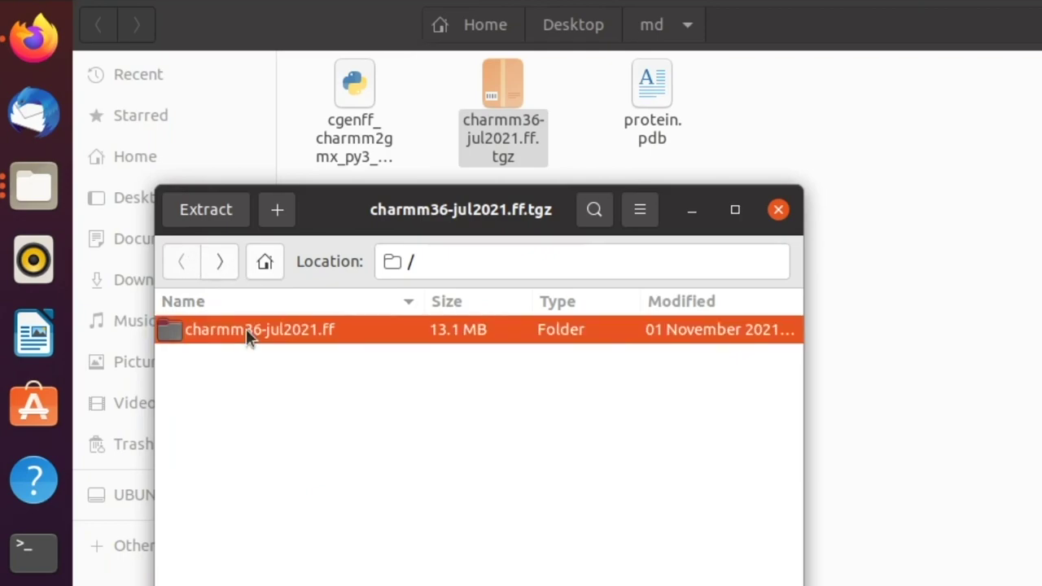
left_click(778, 210)
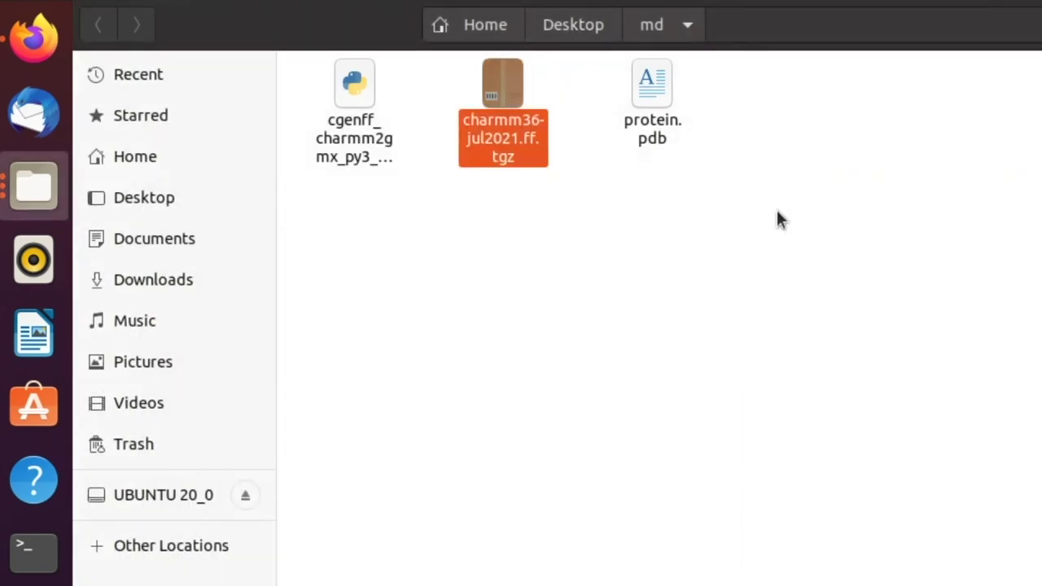
Extract the charmm36-jul2021.ff.tgz archive directly into the md folder.
right_click(512, 155)
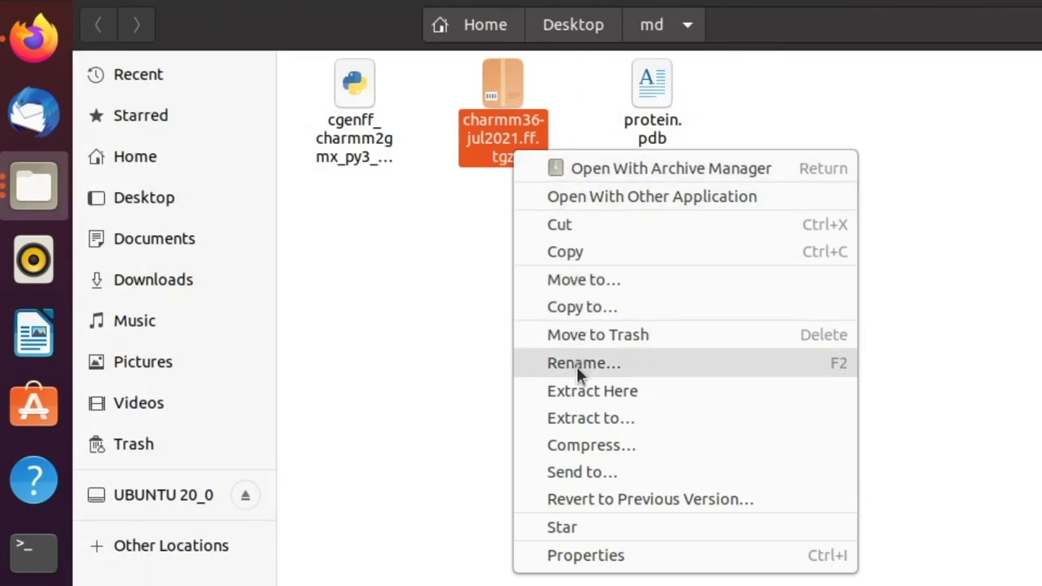
left_click(665, 392)
left_click(566, 324)
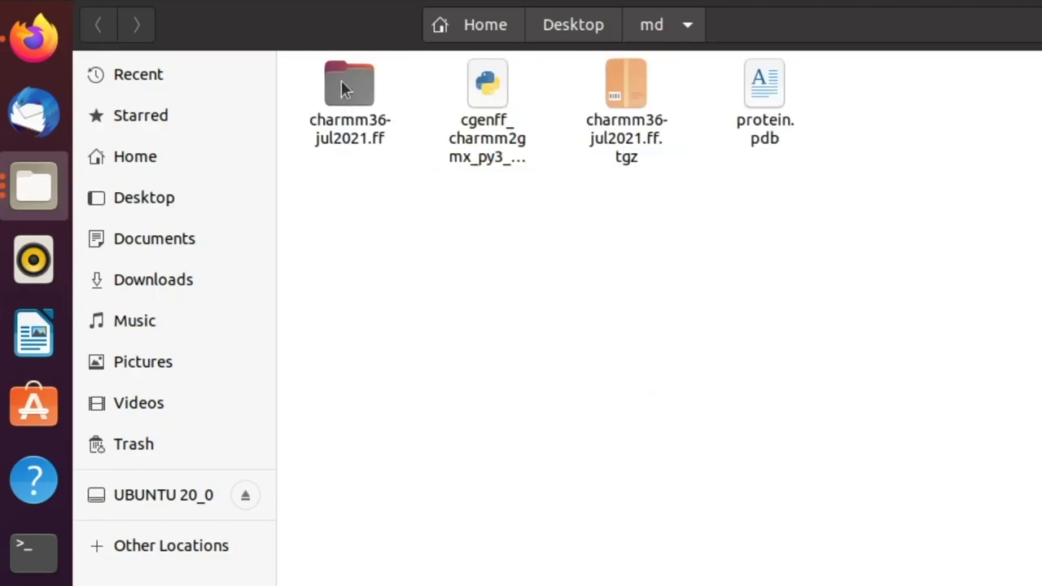
left_click(376, 146)
left_click(374, 182)
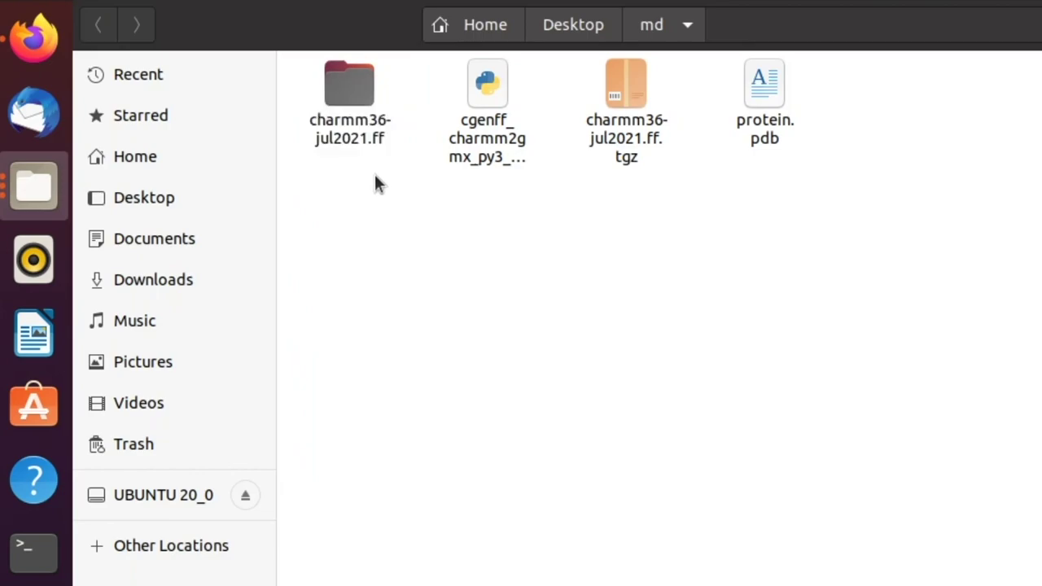
Move the charmm36-jul2021.ff.tgz archive from the md folder to the trash.
left_click(625, 93)
right_click(627, 96)
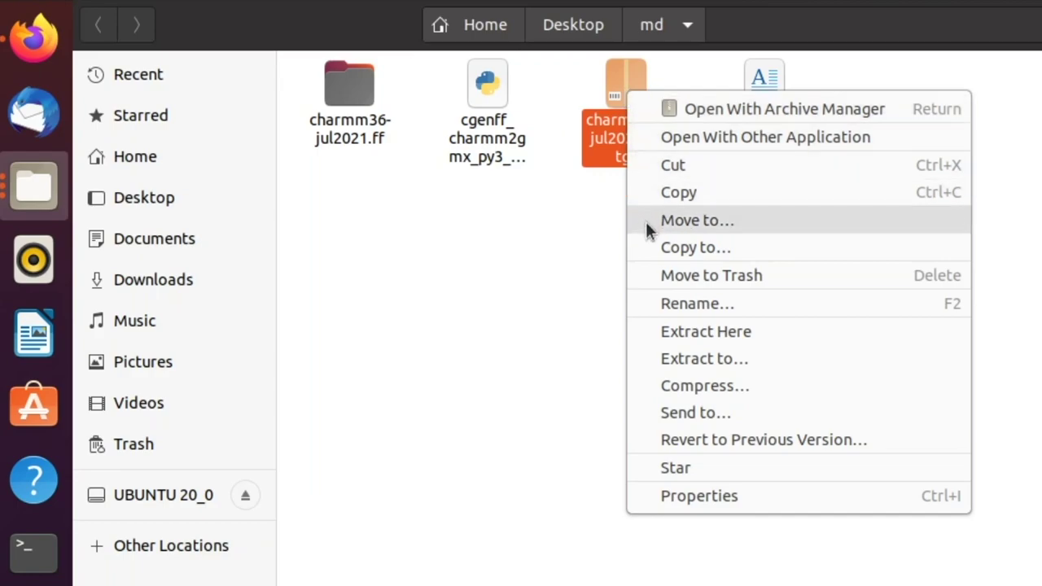
left_click(819, 281)
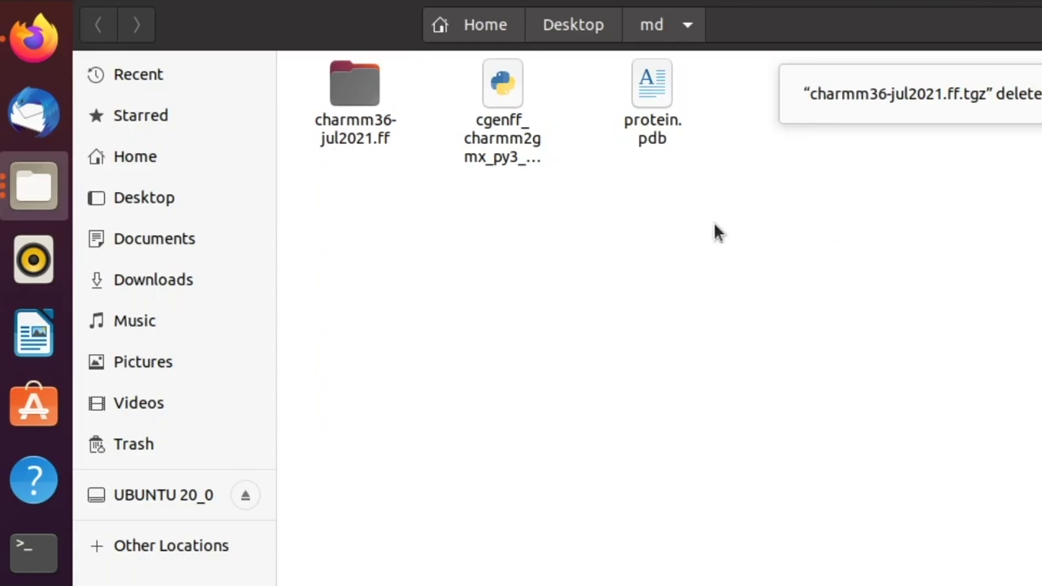
Open a terminal in the md folder, positioned below the file icons, and run grep JZ4 protein.pdb > ligand.pdb.
right_click(448, 242)
left_click(526, 368)
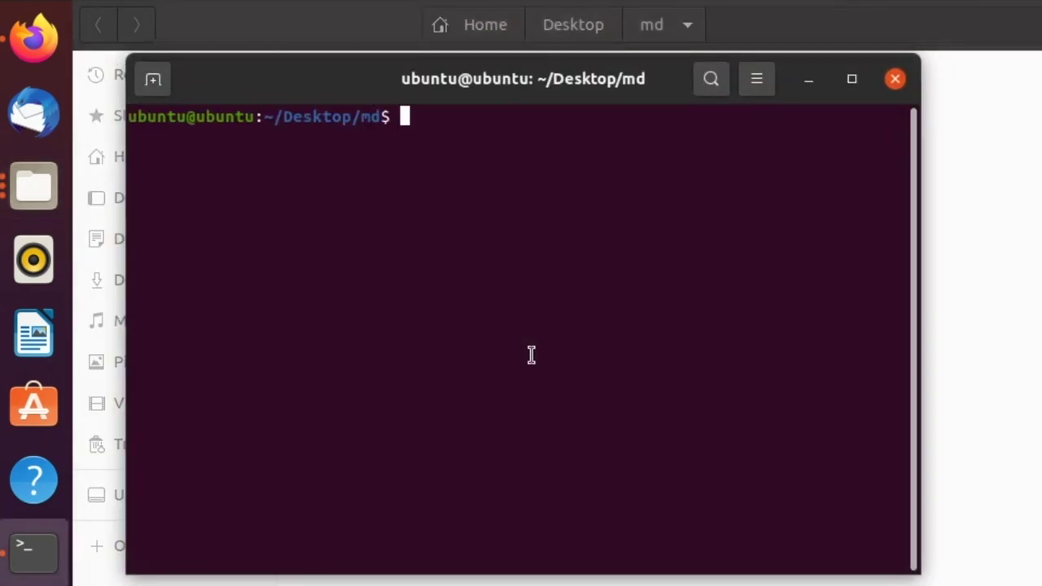
type("grep JZ4 protein.pdb > ligand.pdb")
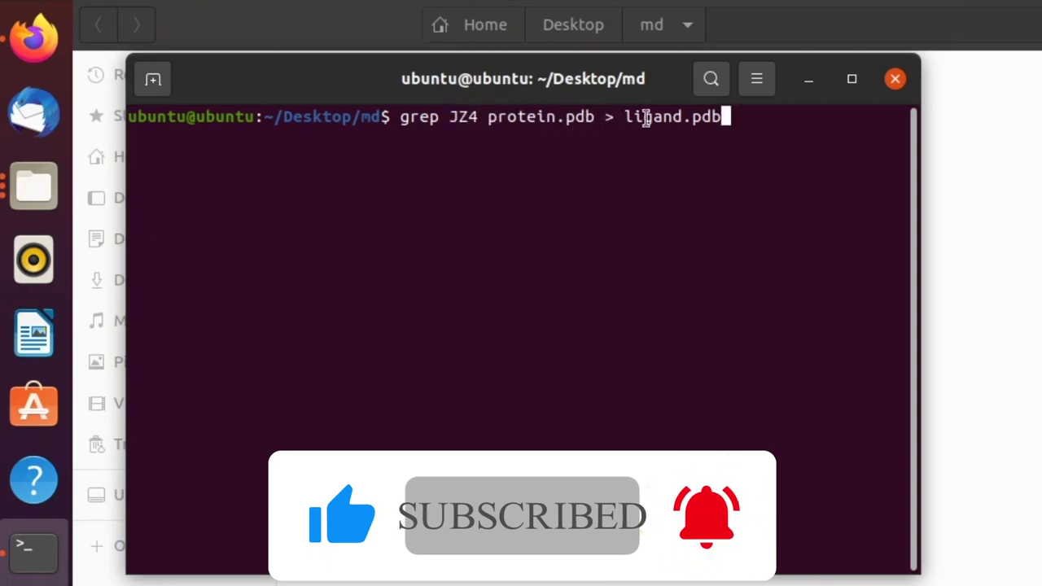
double_click(449, 117)
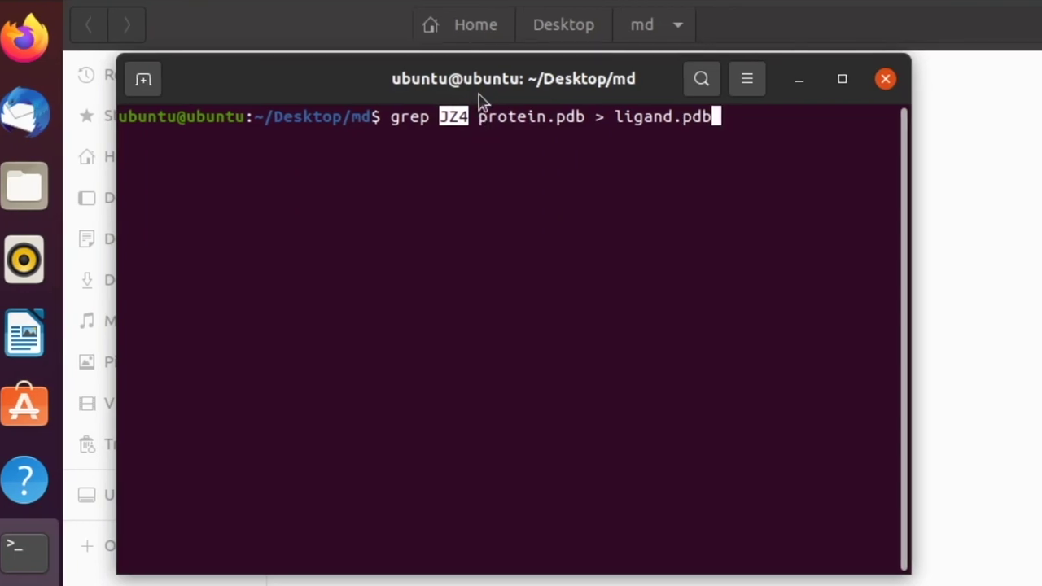
left_click_drag(458, 79, 565, 234)
left_click(561, 279)
left_click_drag(485, 270, 591, 267)
left_click(552, 268)
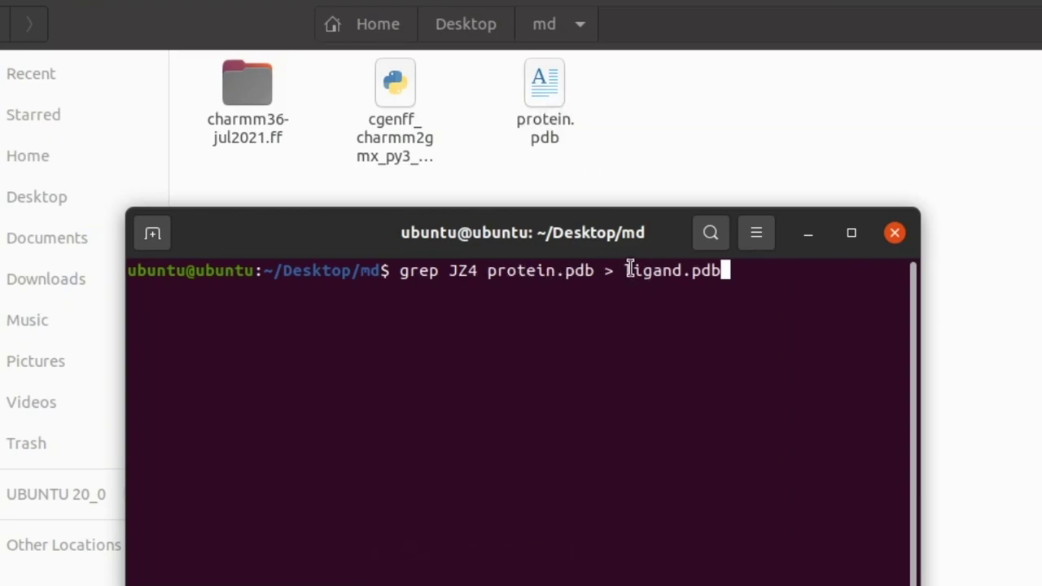
left_click_drag(625, 271, 711, 271)
left_click(670, 271)
key("Return")
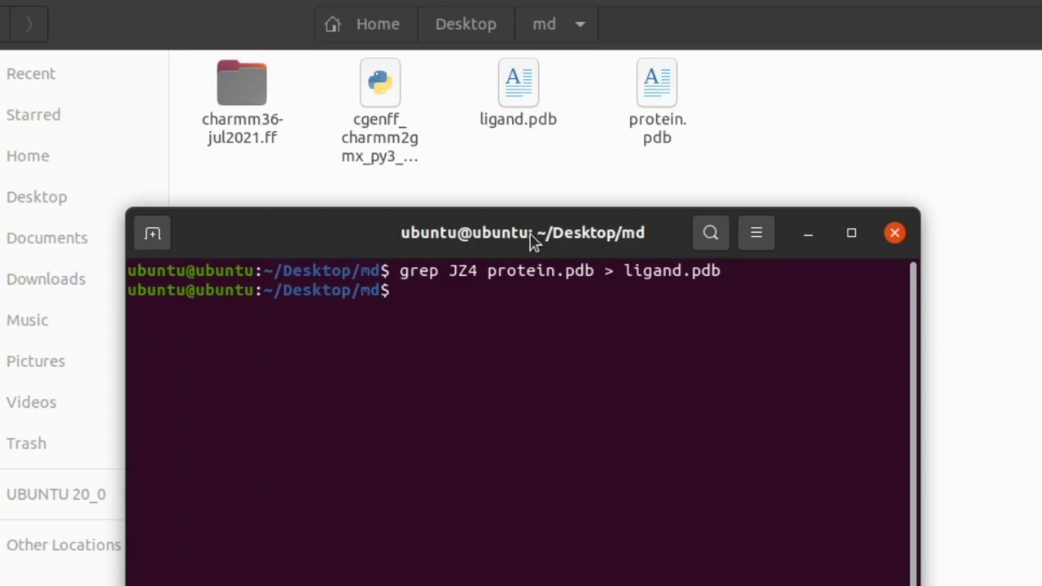
Recall and run grep -v HETATM protein.pdb > protein_processed.pdb to write the protein without its heteroatoms.
key("Up")
key("Up")
key("Up")
key("Up")
key("Up")
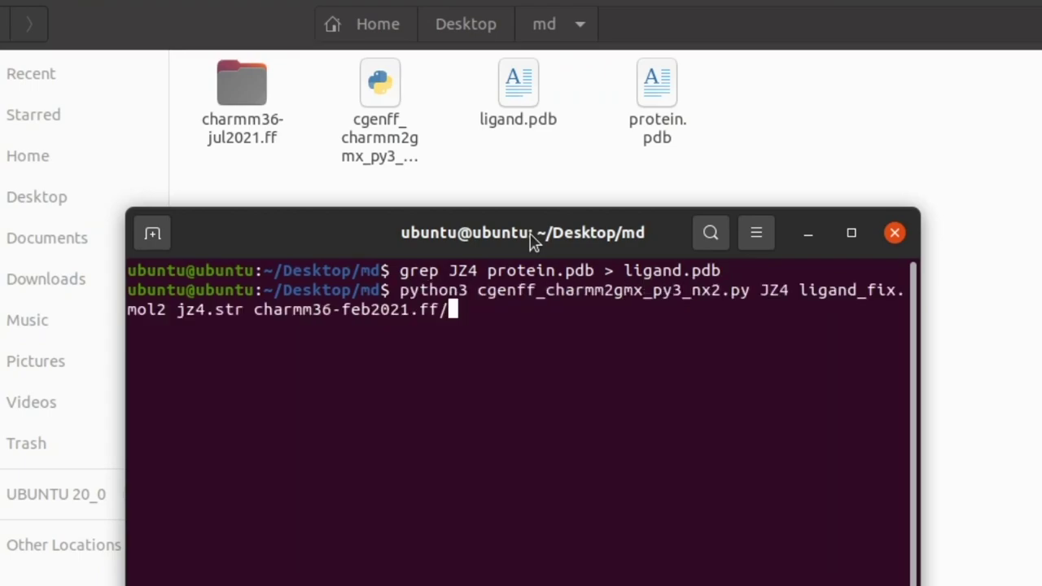
key("Up")
key("Up")
key("Up")
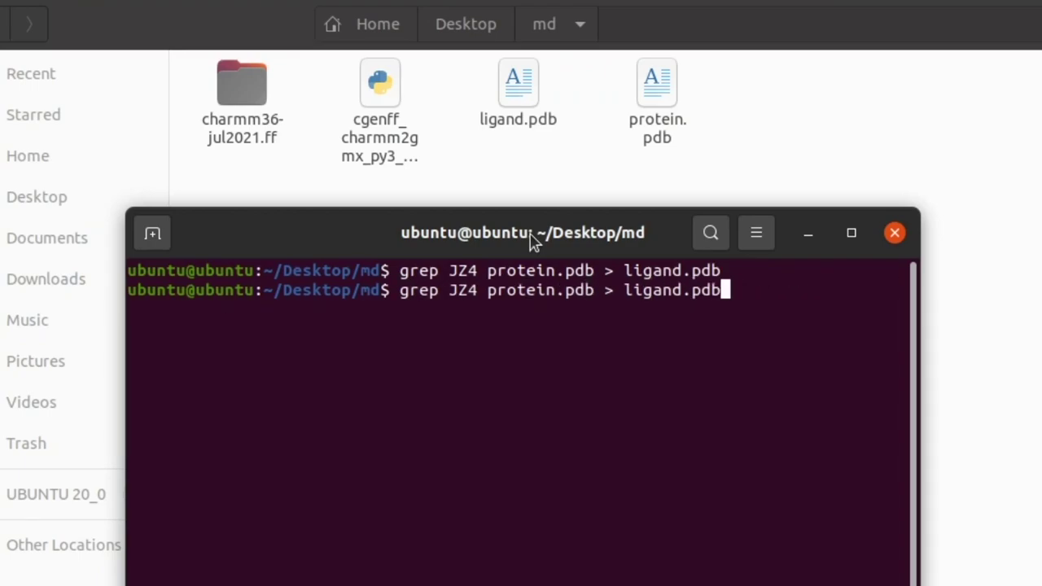
key("Down")
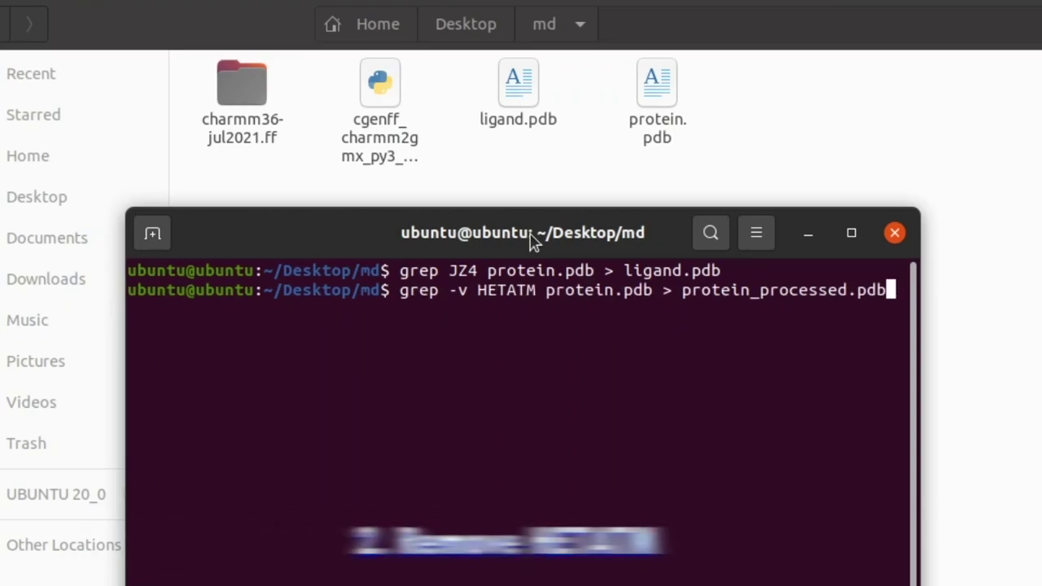
left_click_drag(447, 291, 883, 291)
left_click(548, 290)
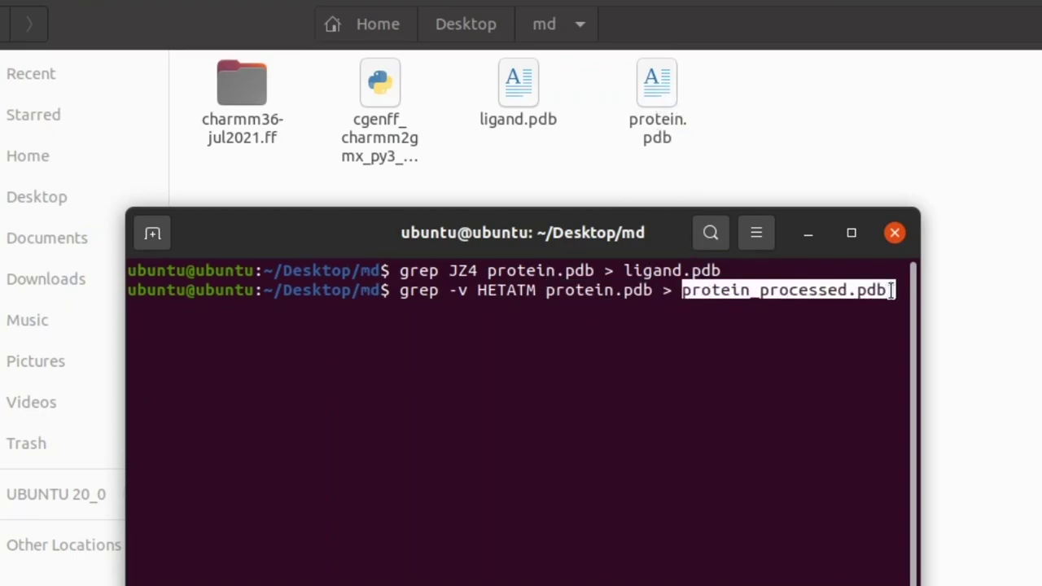
left_click(902, 289)
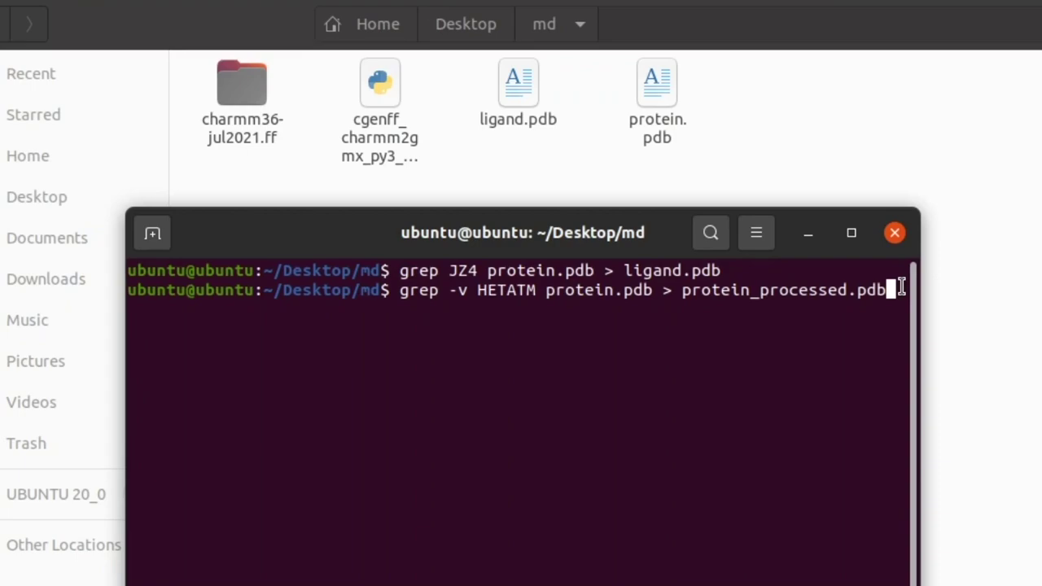
key("Return")
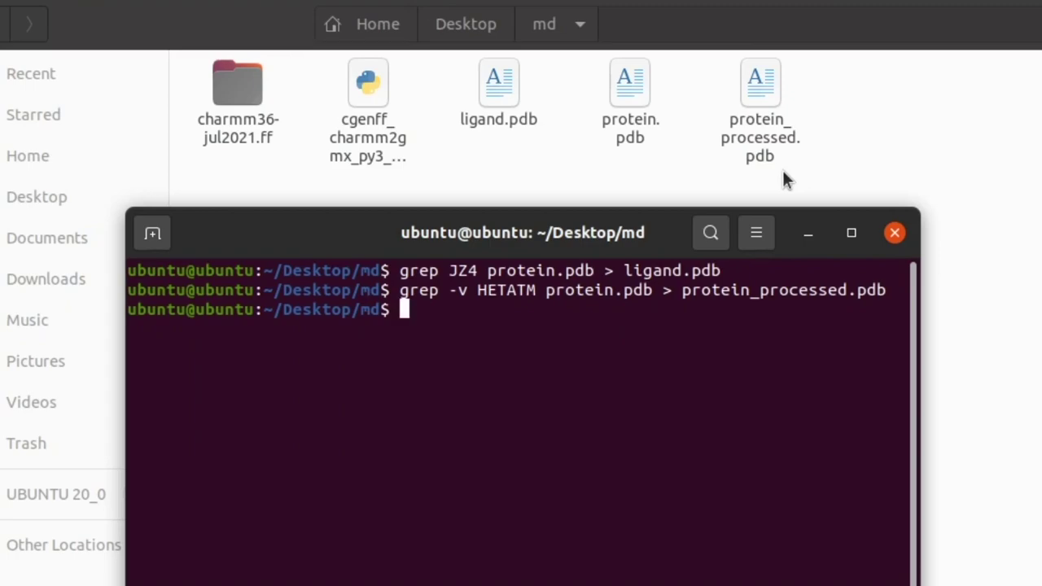
Recall the earlier command gmx pdb2gmx -f protein_processed.pdb -o protein_processed.gro -water spc at the terminal prompt.
key("Up")
key("Up")
key("Up")
key("Up")
key("Up")
key("Up")
key("Up")
key("Up")
key("Up")
key("Up")
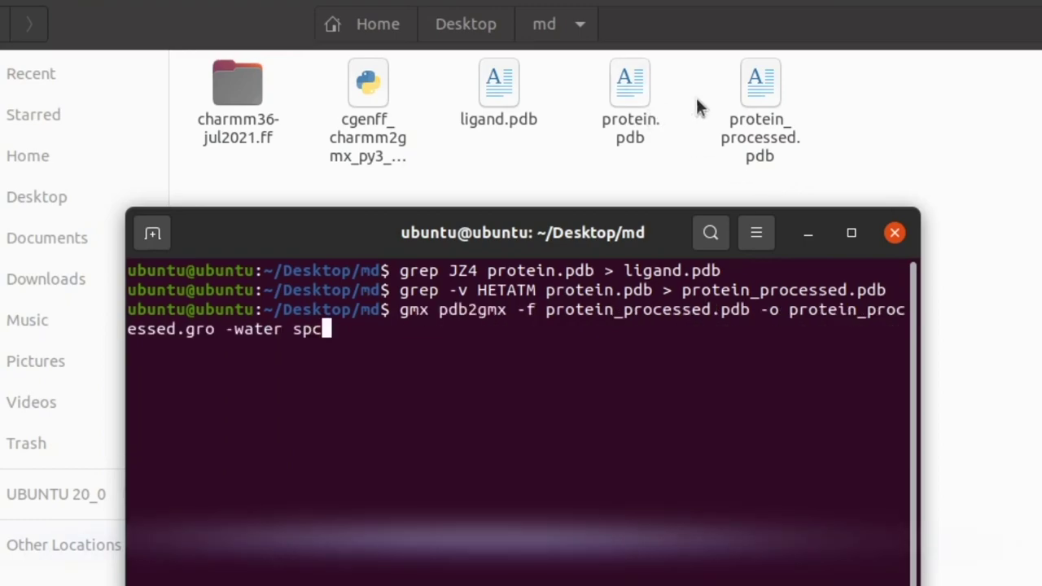
Check the input, output and water model arguments of the pdb2gmx command and run it to generate the protein topology.
double_click(402, 313)
left_click(446, 309)
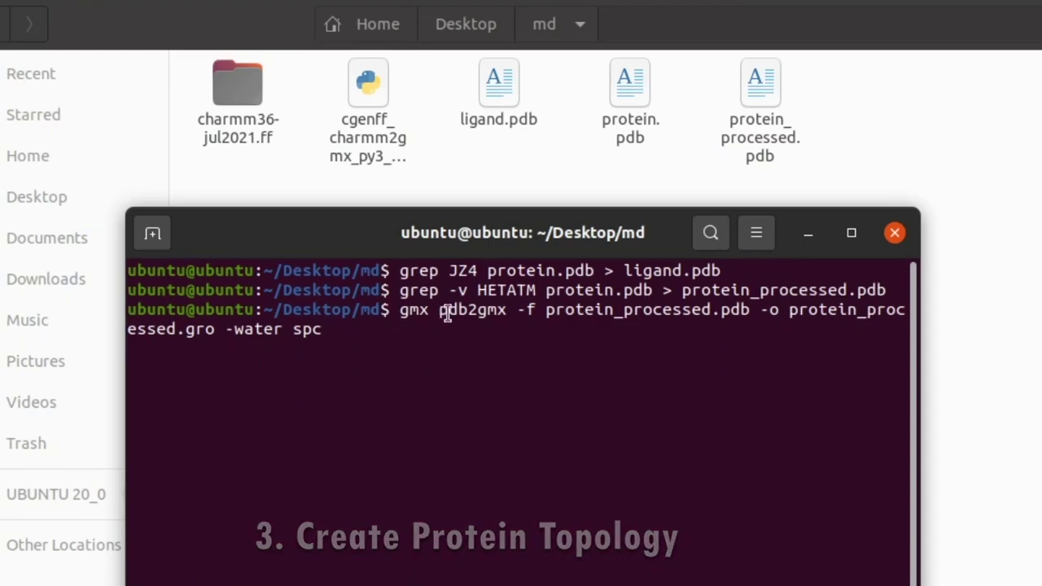
left_click_drag(439, 310, 746, 308)
double_click(526, 310)
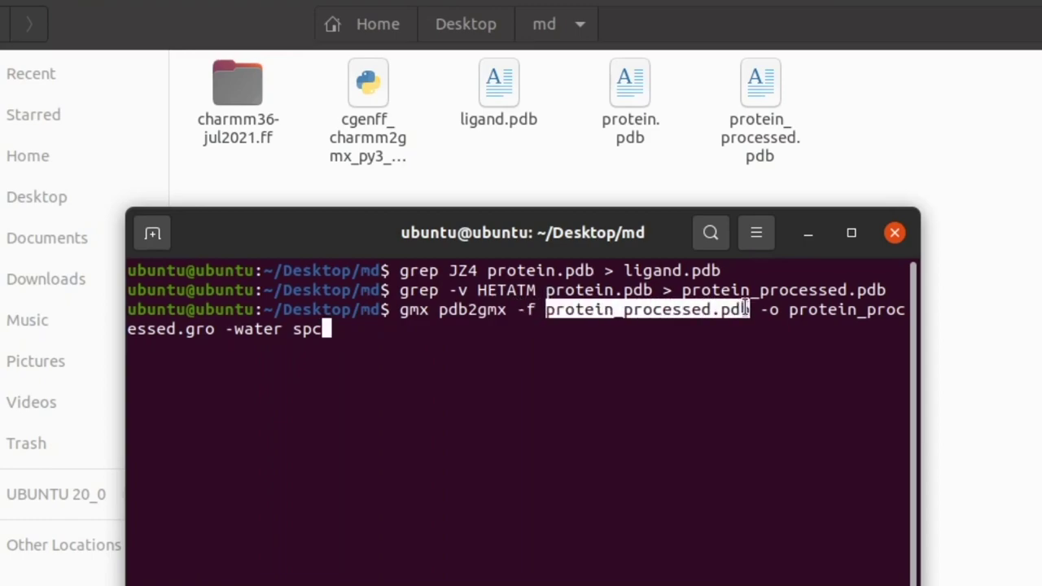
left_click(747, 309)
double_click(769, 309)
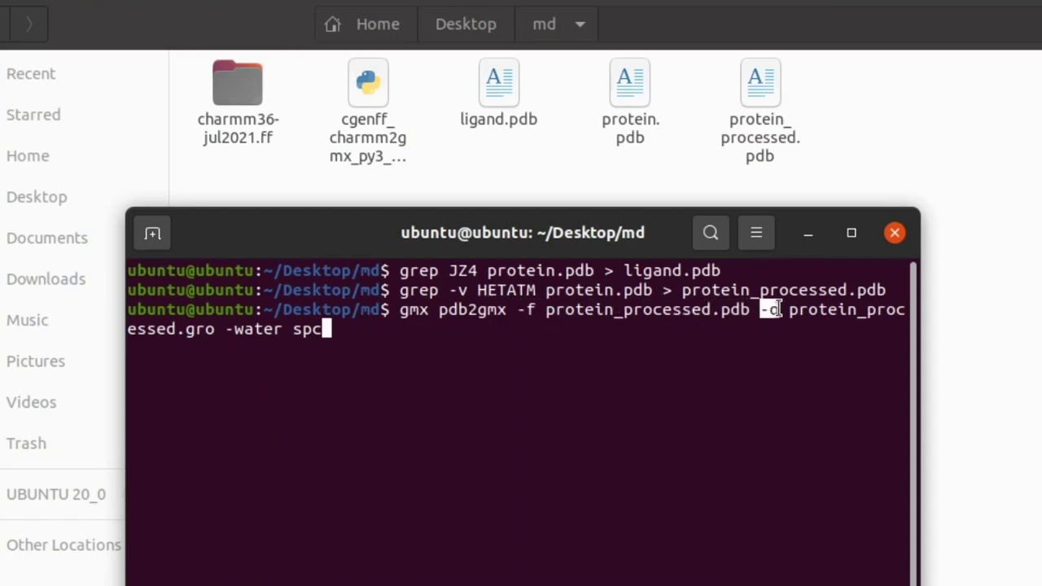
left_click_drag(790, 310, 905, 310)
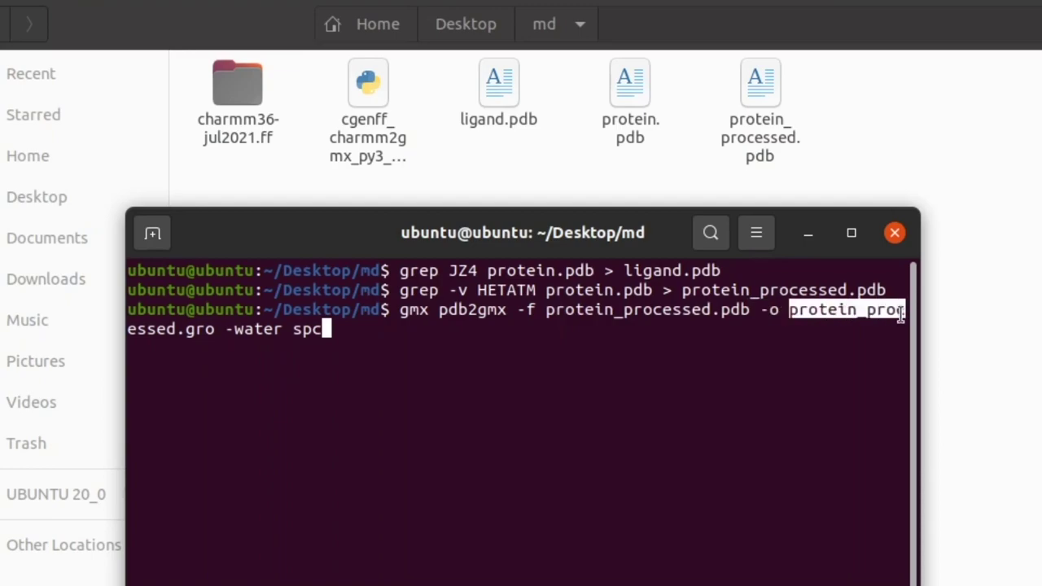
left_click(132, 330)
left_click_drag(131, 330, 319, 329)
left_click(212, 353)
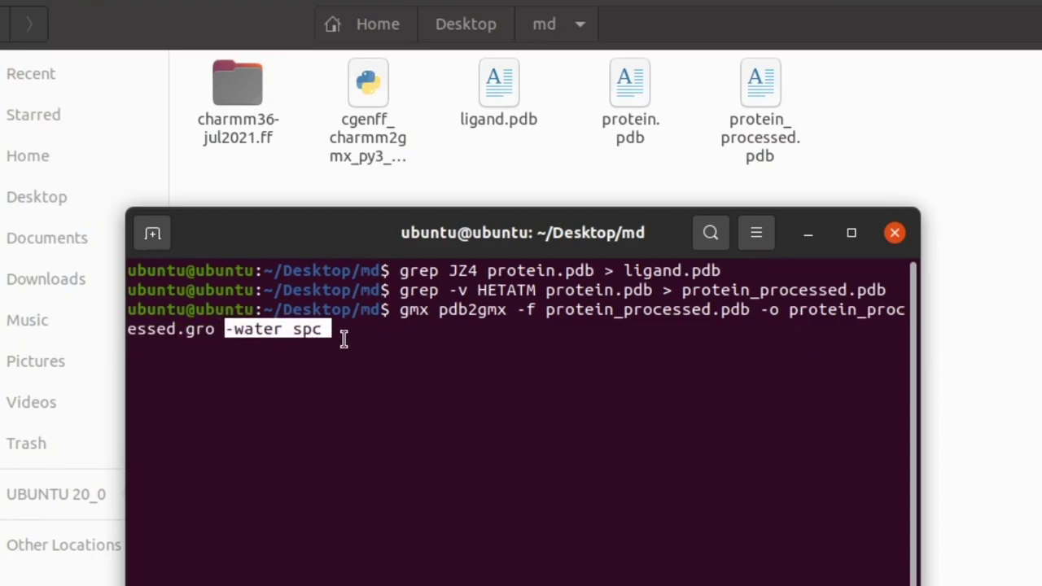
left_click(344, 339)
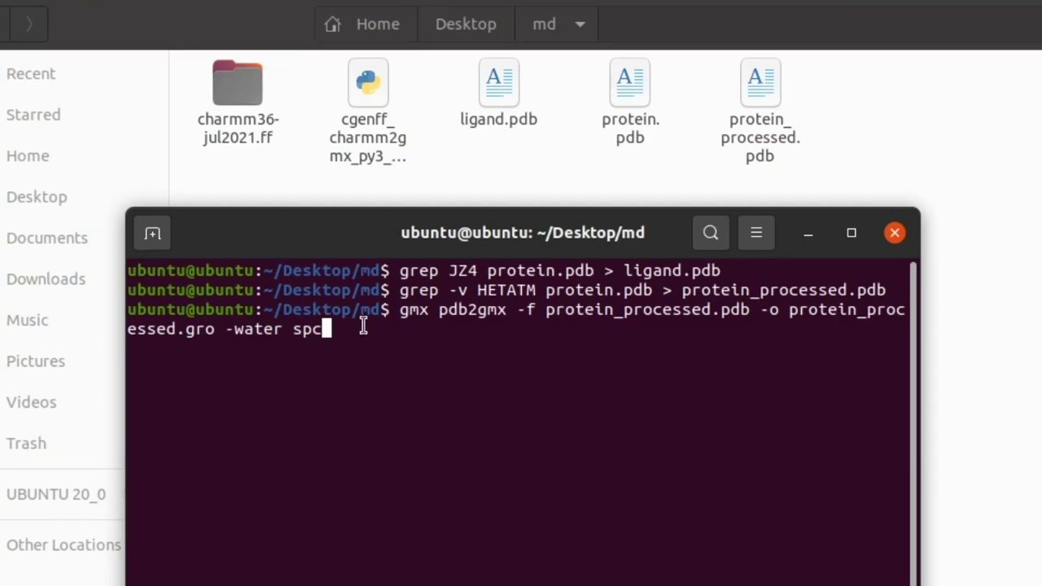
key("Return")
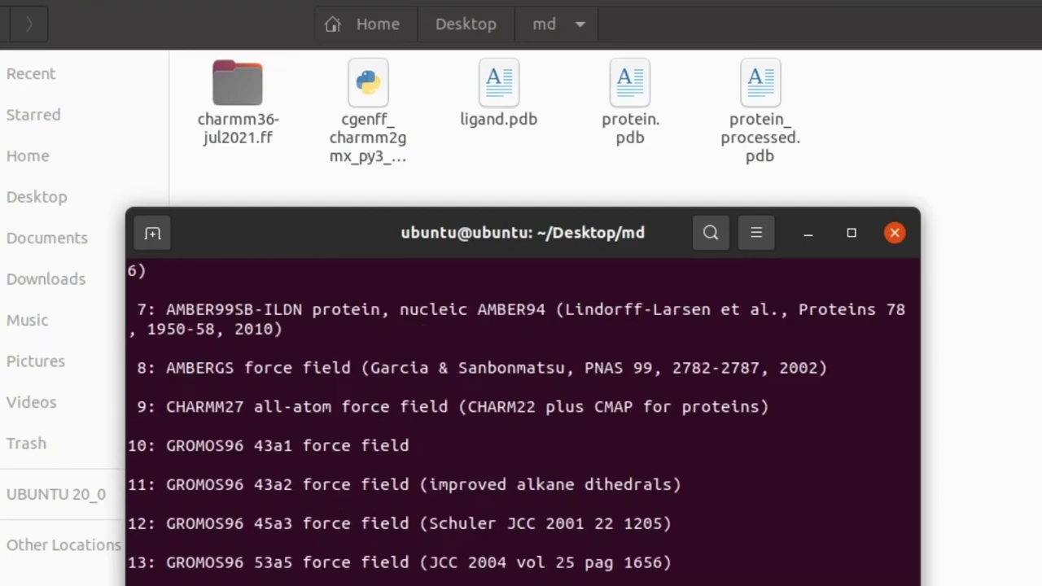
Examine the pdb2gmx output, its paths and command line, and the force fields offered from the current directory and the GROMACS folder.
scroll(272, 507, "up", 8)
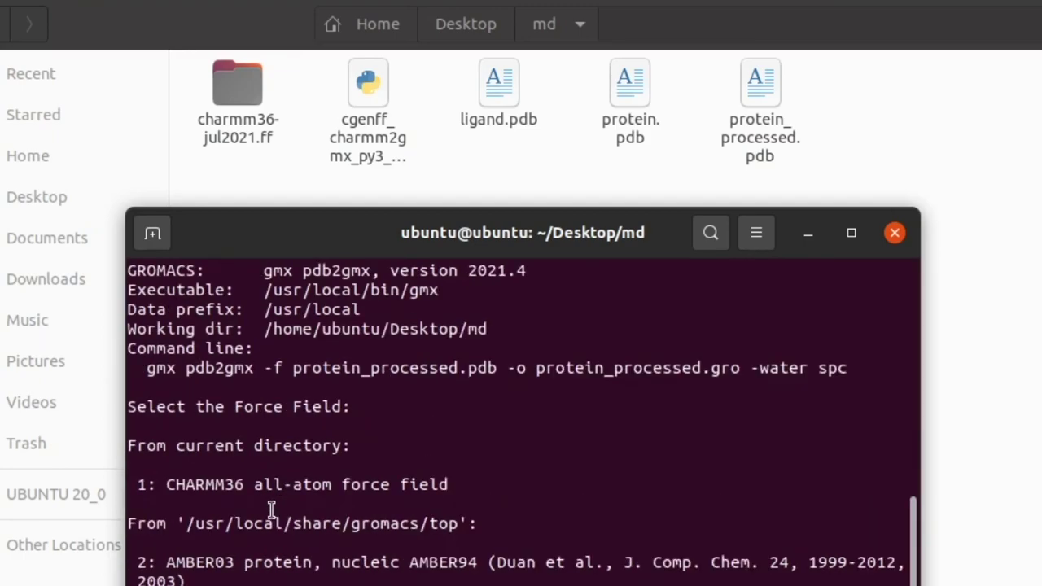
scroll(272, 507, "up", 15)
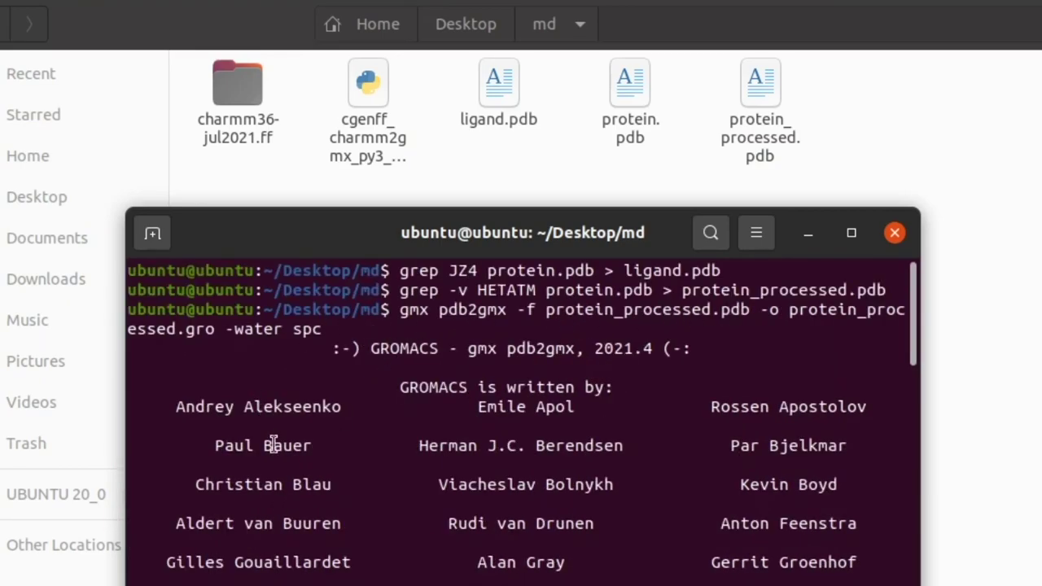
scroll(272, 434, "down", 6)
scroll(321, 562, "down", 8)
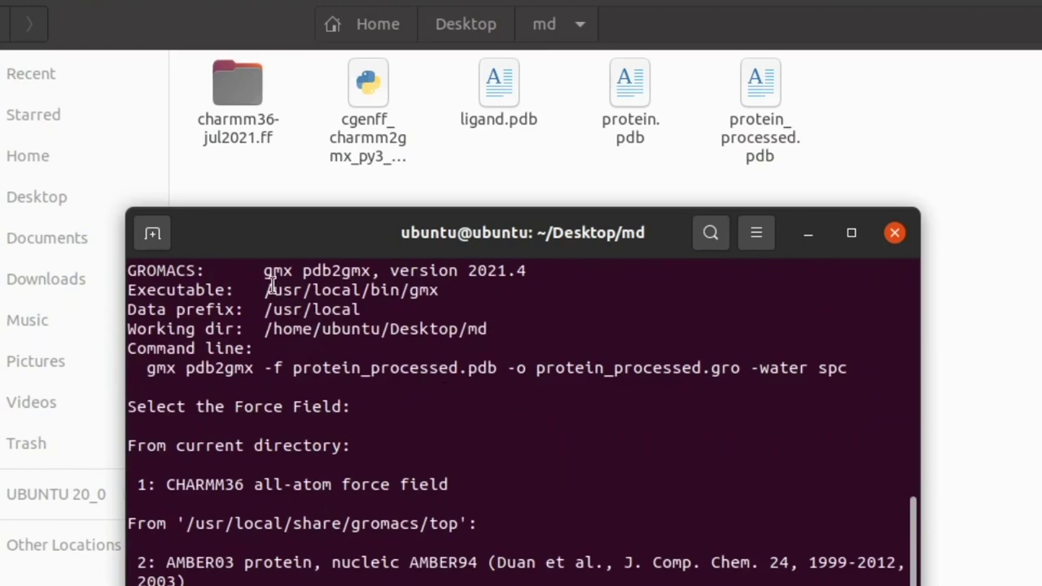
left_click_drag(264, 289, 440, 290)
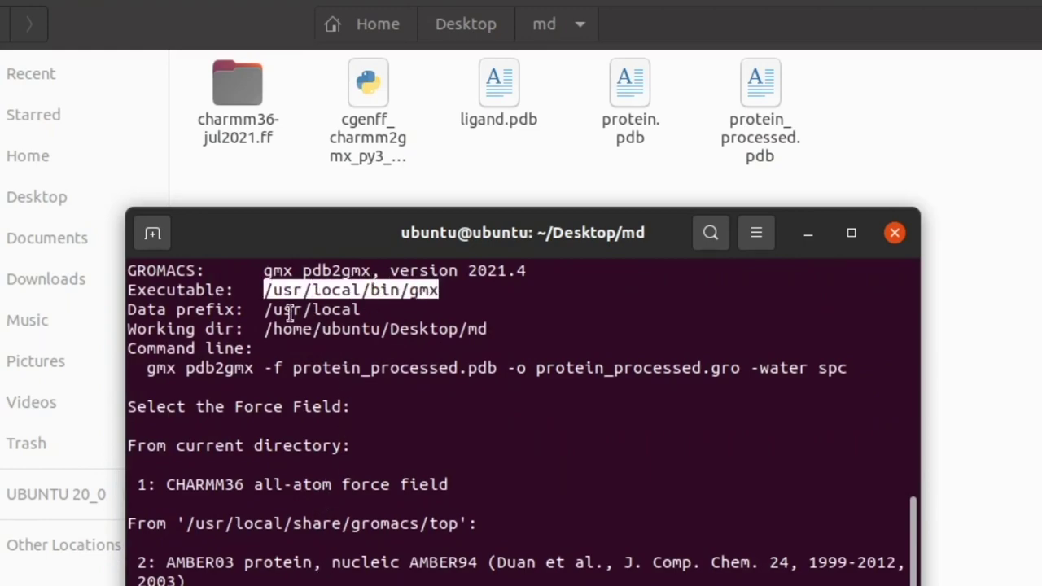
left_click(266, 311)
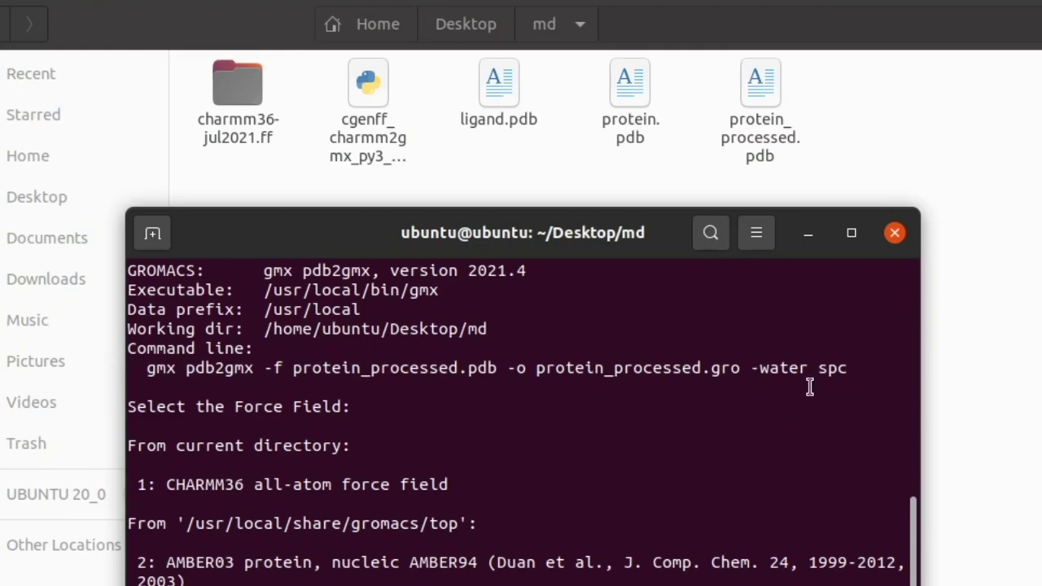
left_click_drag(124, 446, 259, 445)
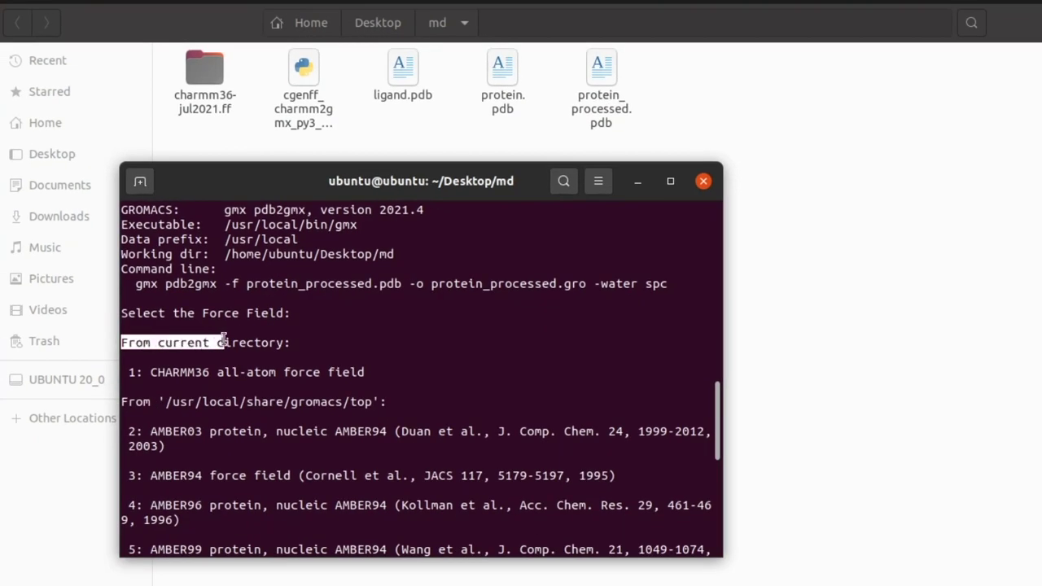
left_click_drag(223, 340, 283, 337)
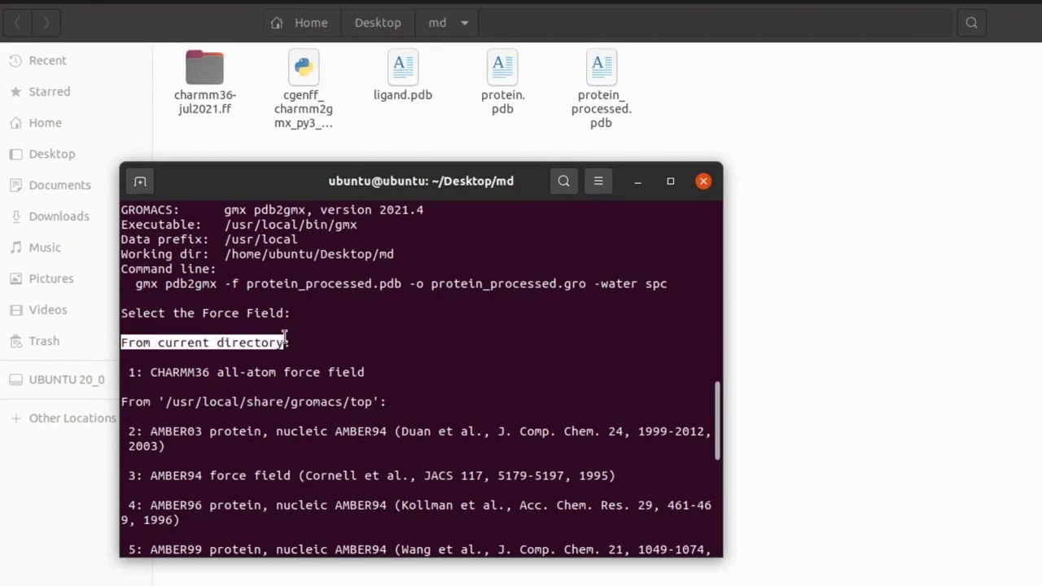
left_click(298, 339)
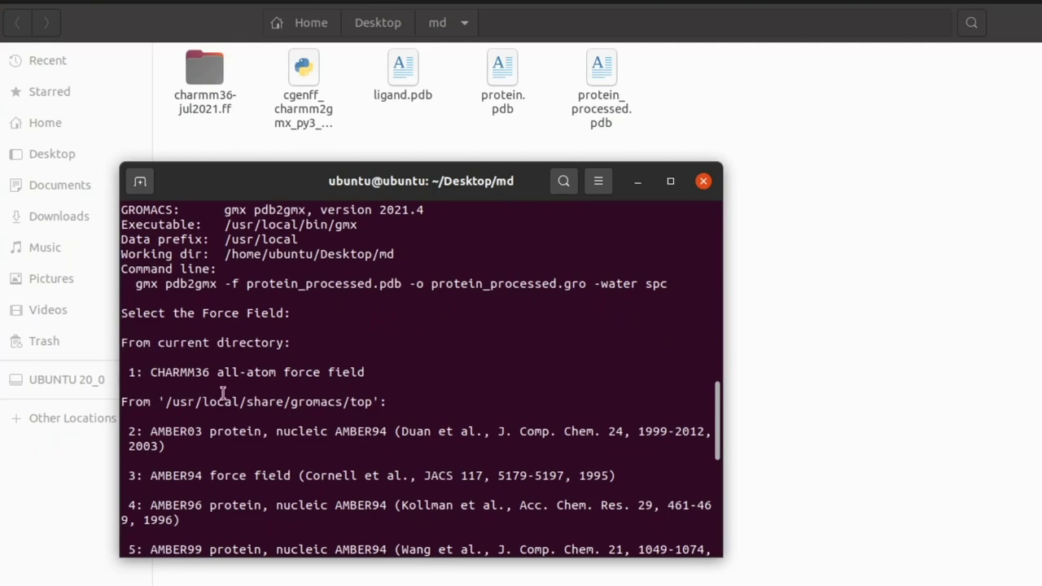
left_click_drag(121, 402, 383, 401)
left_click(388, 403)
scroll(133, 515, "down", 9)
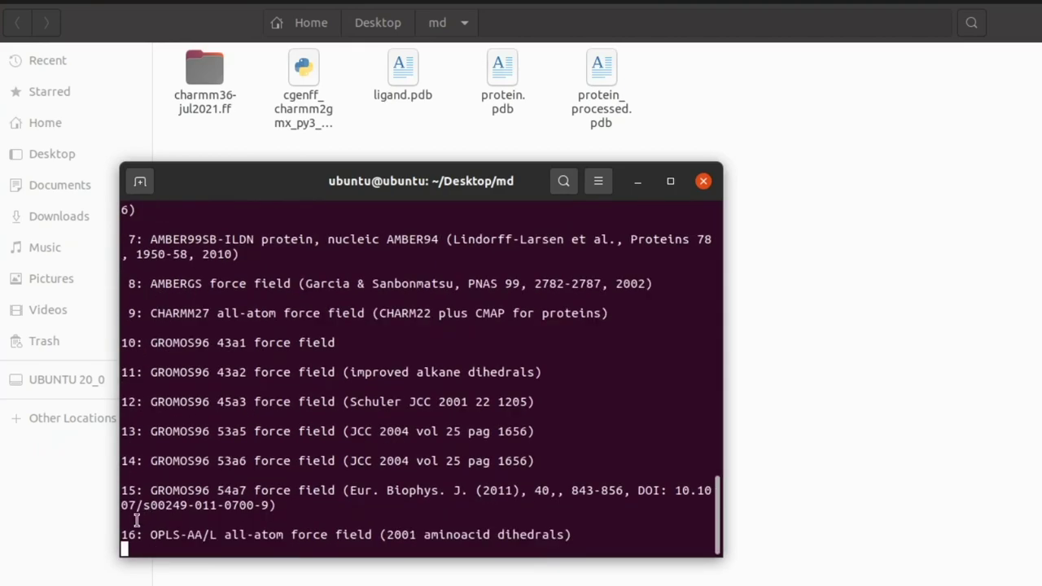
Check the force field list again and choose option 1, the CHARMM36 all-atom force field from the current directory.
scroll(201, 471, "up", 7)
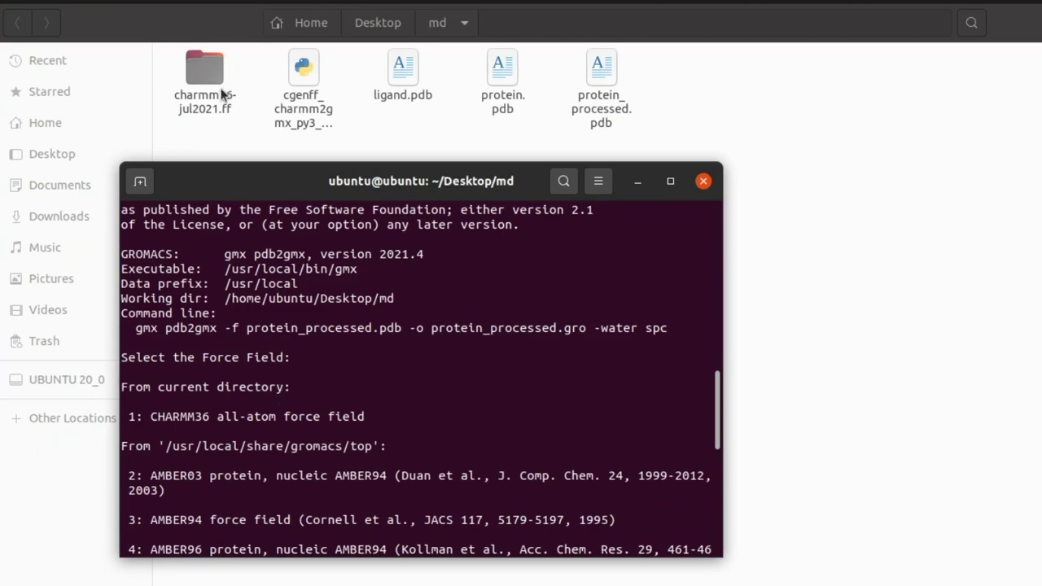
scroll(399, 382, "down", 10)
type("1")
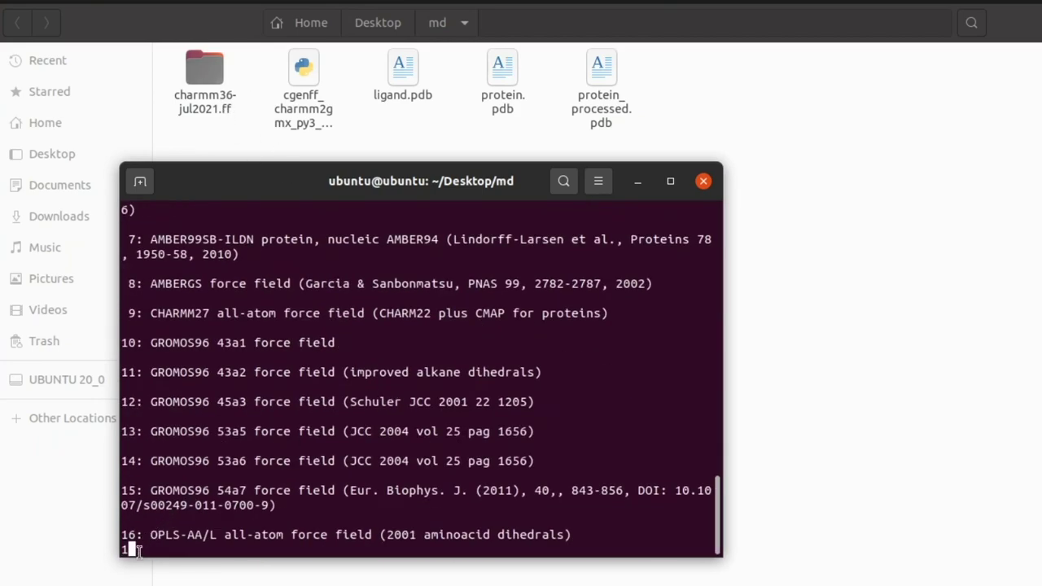
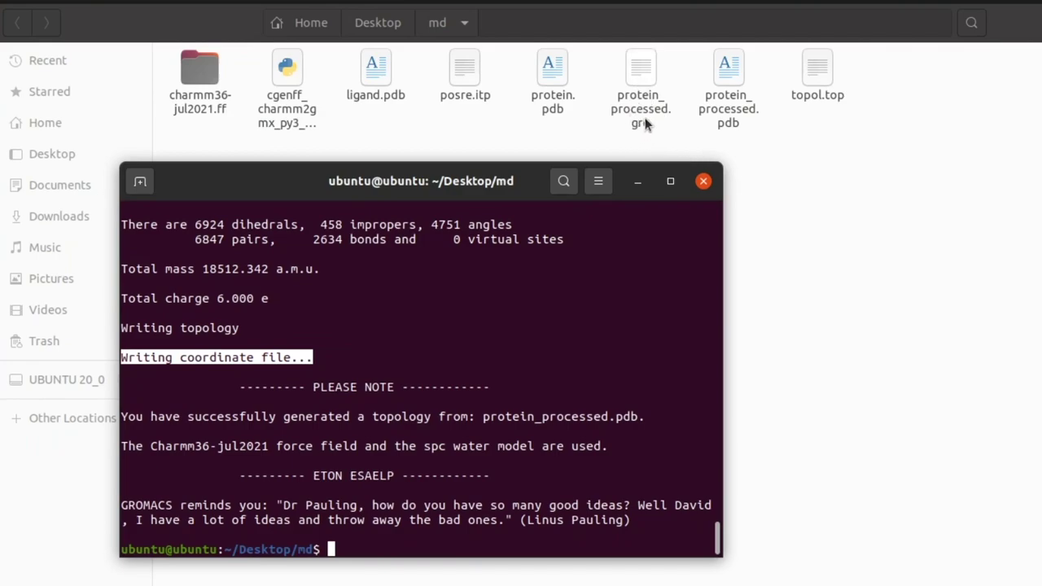
Examine the whole pdb2gmx output, from the force field files read to the chain analysis, termini, bonds, total mass and charge.
left_click(320, 356)
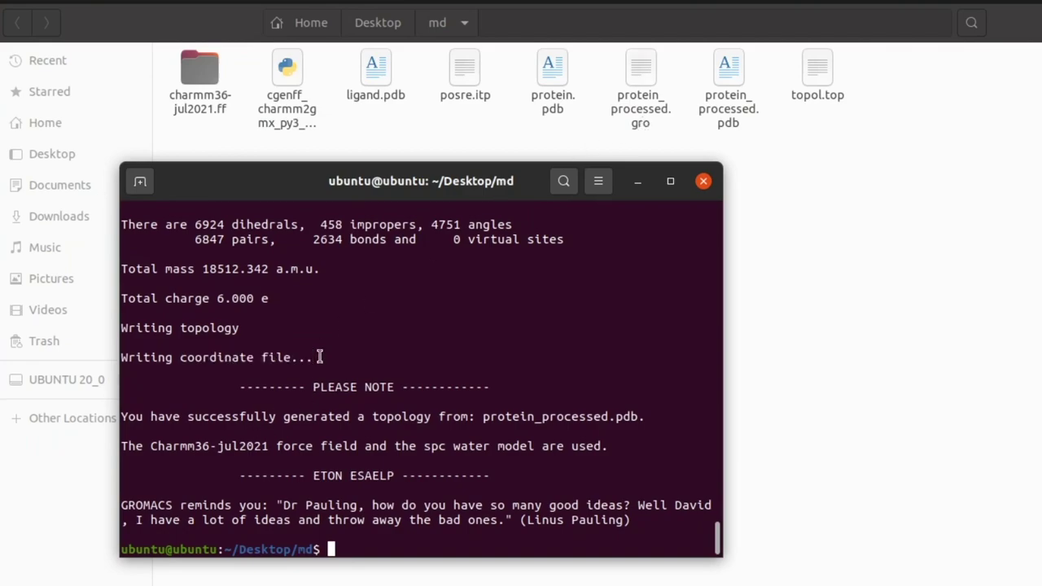
scroll(314, 364, "up", 2)
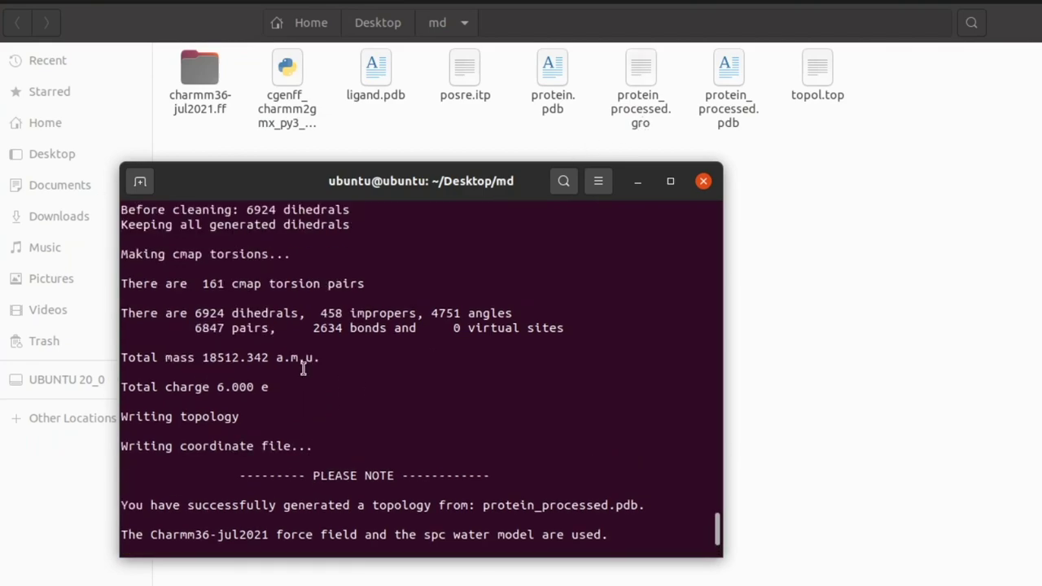
scroll(294, 405, "up", 2)
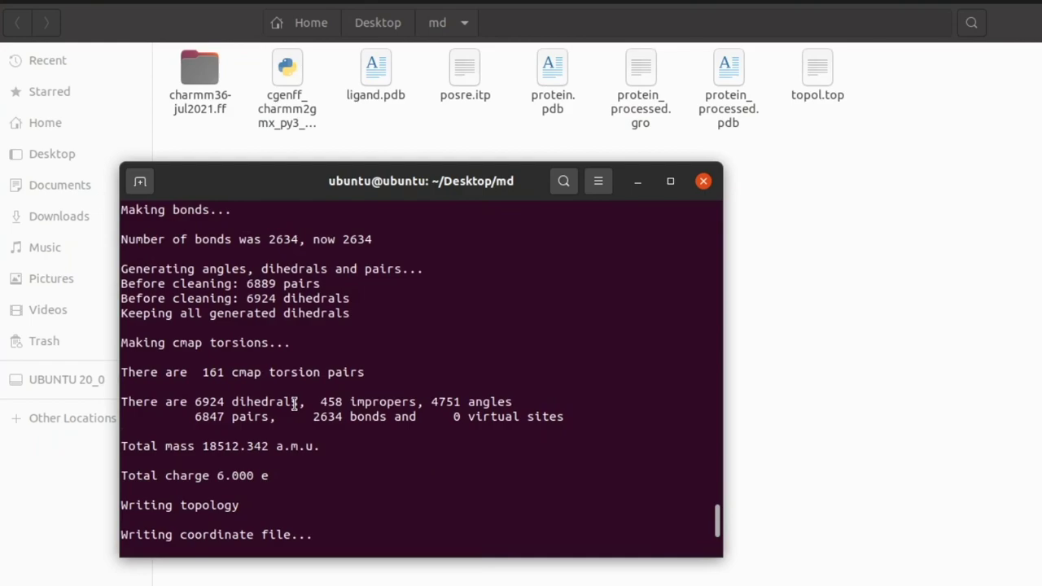
scroll(294, 405, "up", 5)
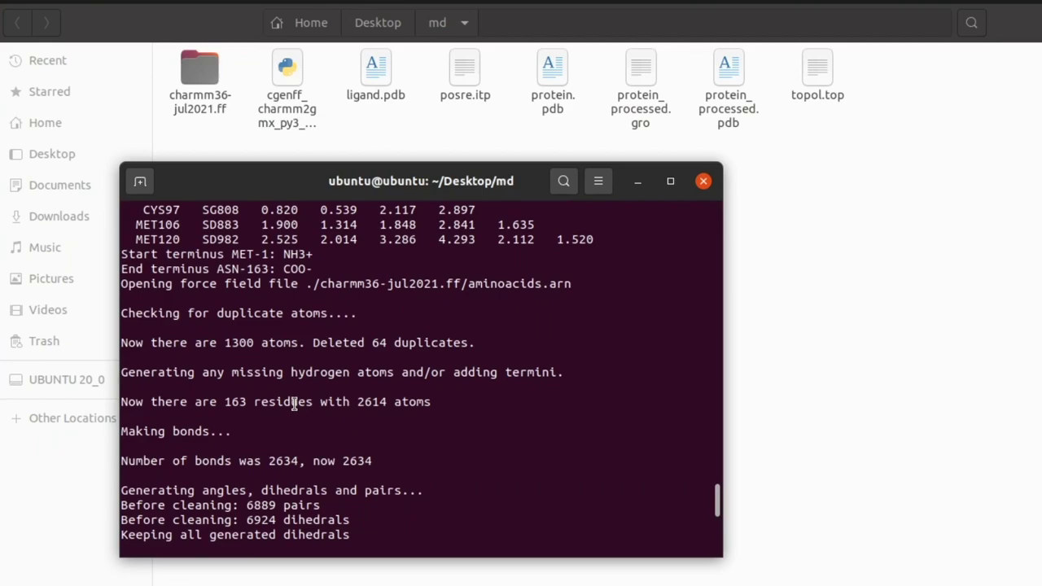
scroll(294, 404, "up", 3)
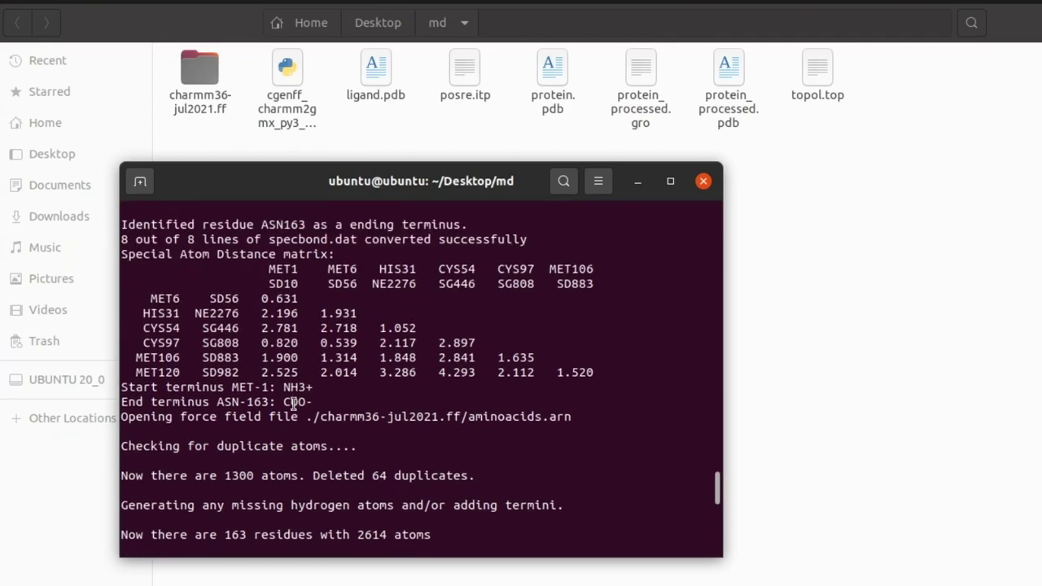
scroll(294, 405, "up", 5)
scroll(294, 402, "up", 1)
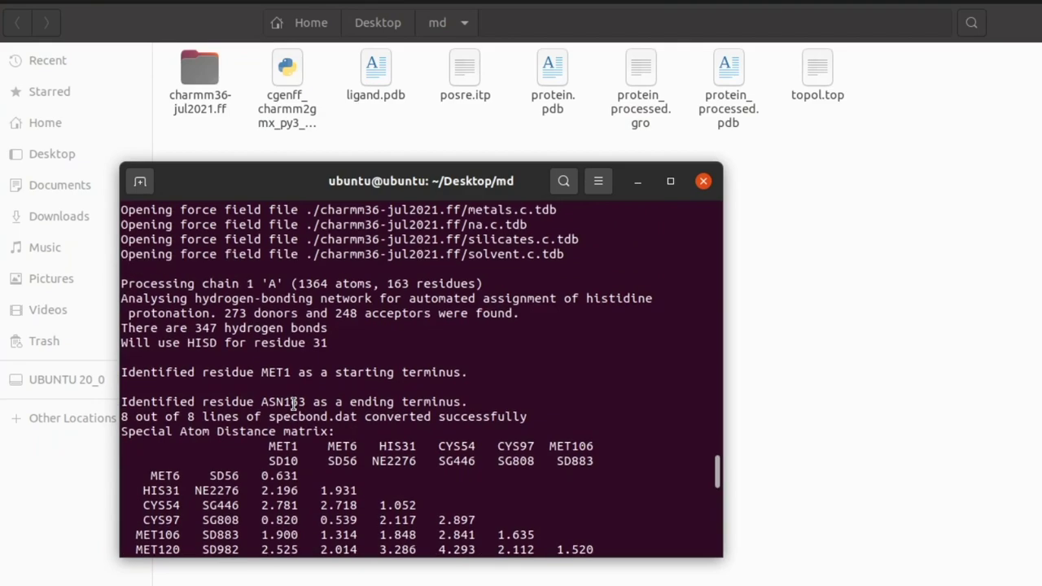
scroll(294, 402, "up", 13)
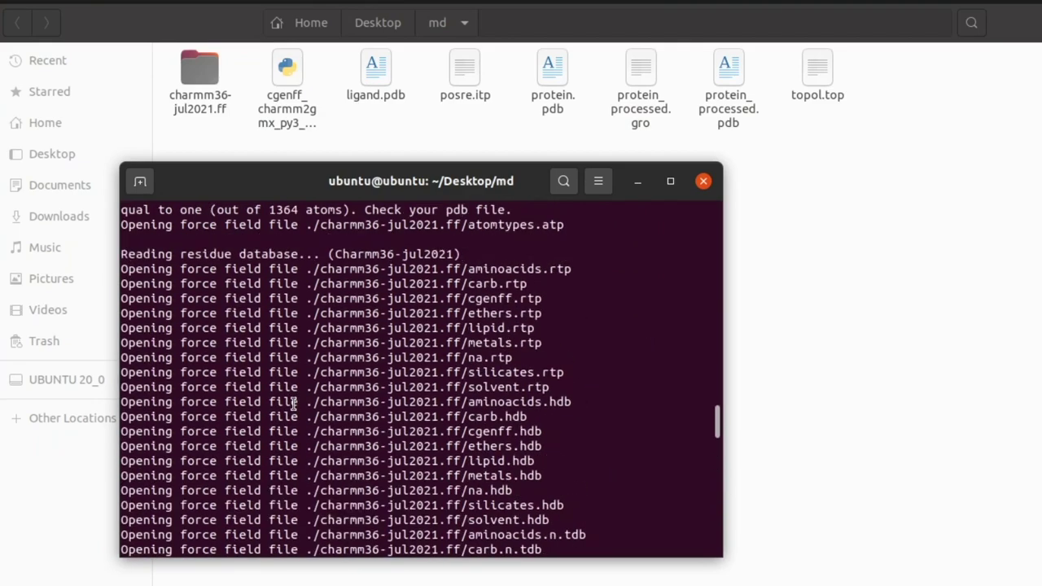
scroll(294, 405, "up", 4)
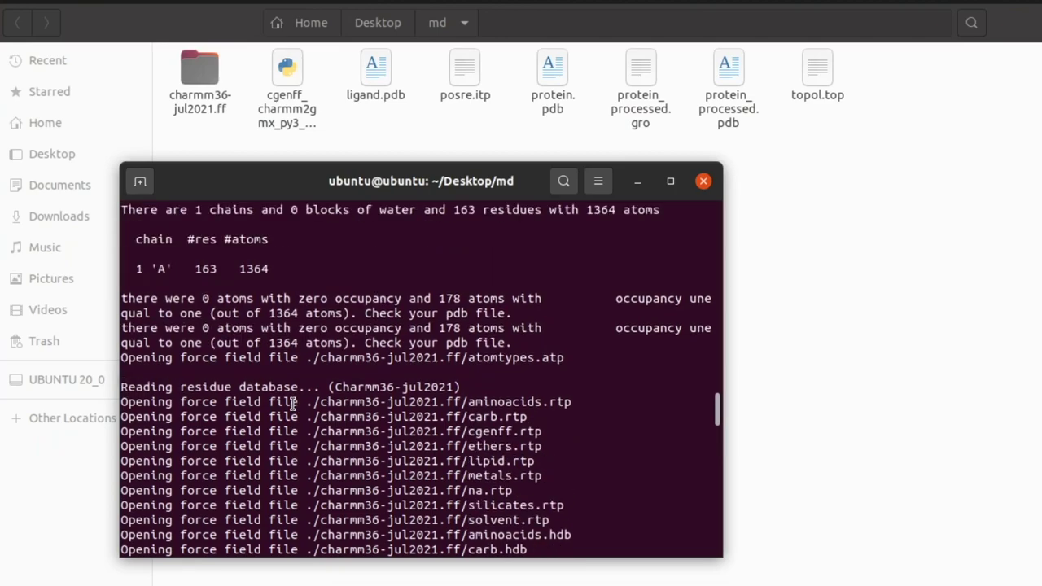
scroll(294, 405, "up", 2)
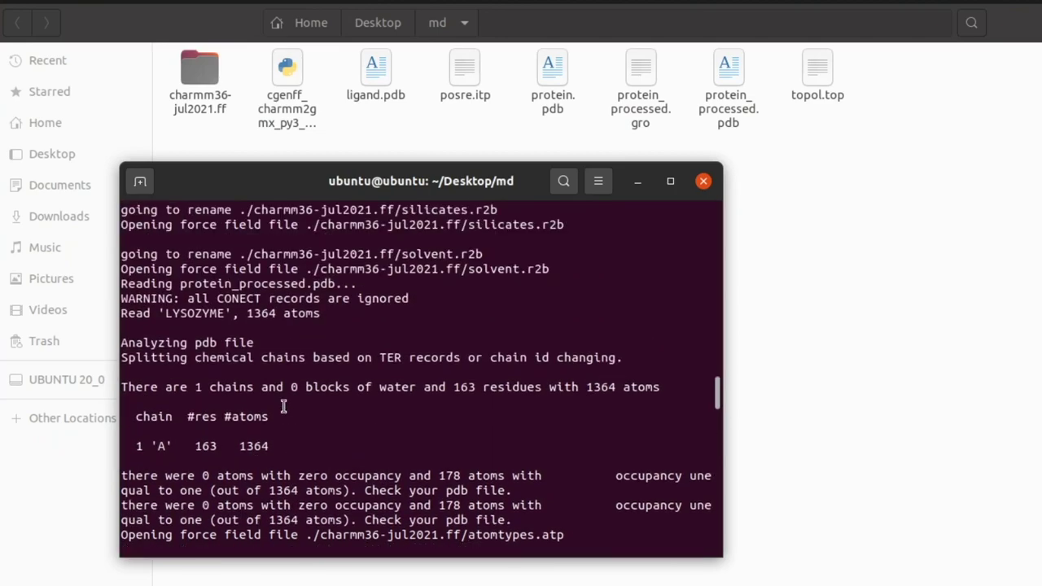
scroll(282, 407, "up", 8)
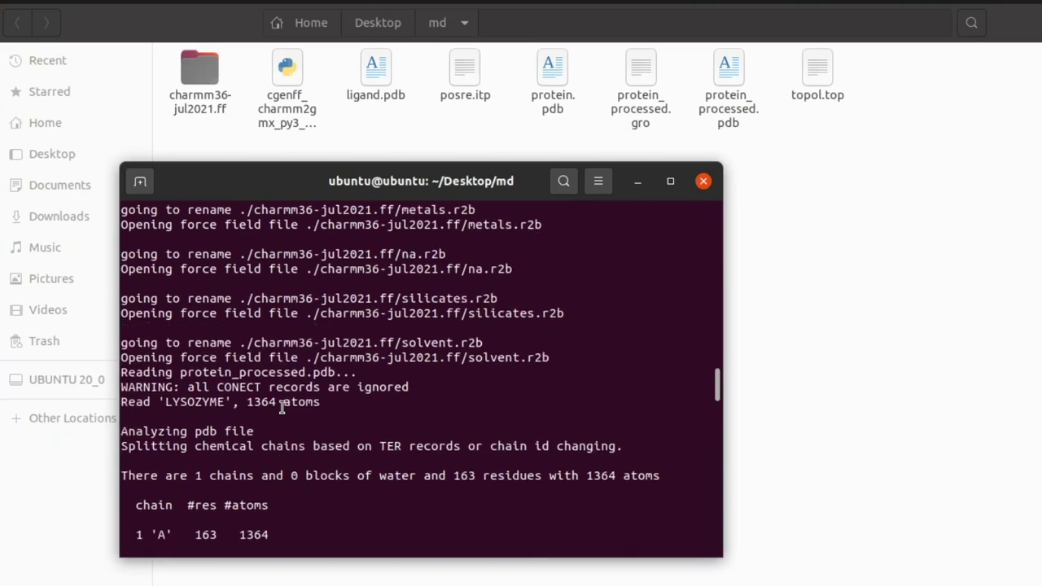
scroll(282, 407, "up", 2)
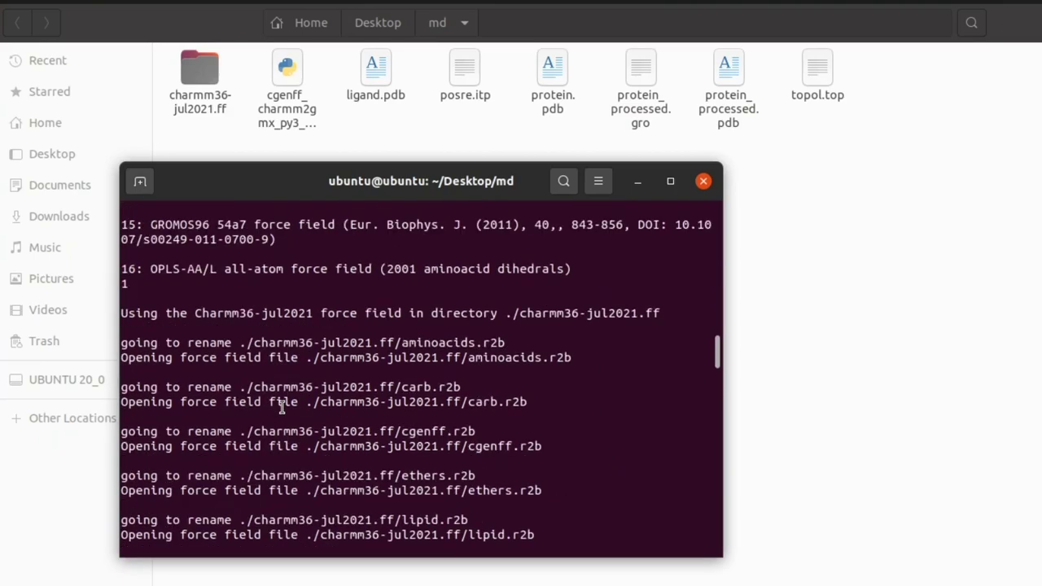
scroll(281, 408, "down", 20)
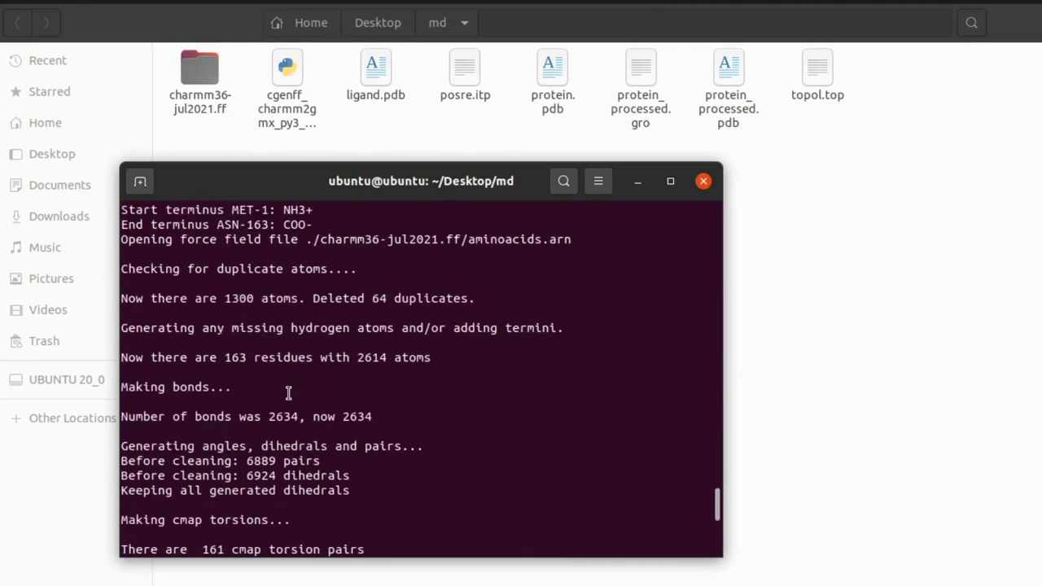
scroll(288, 394, "down", 8)
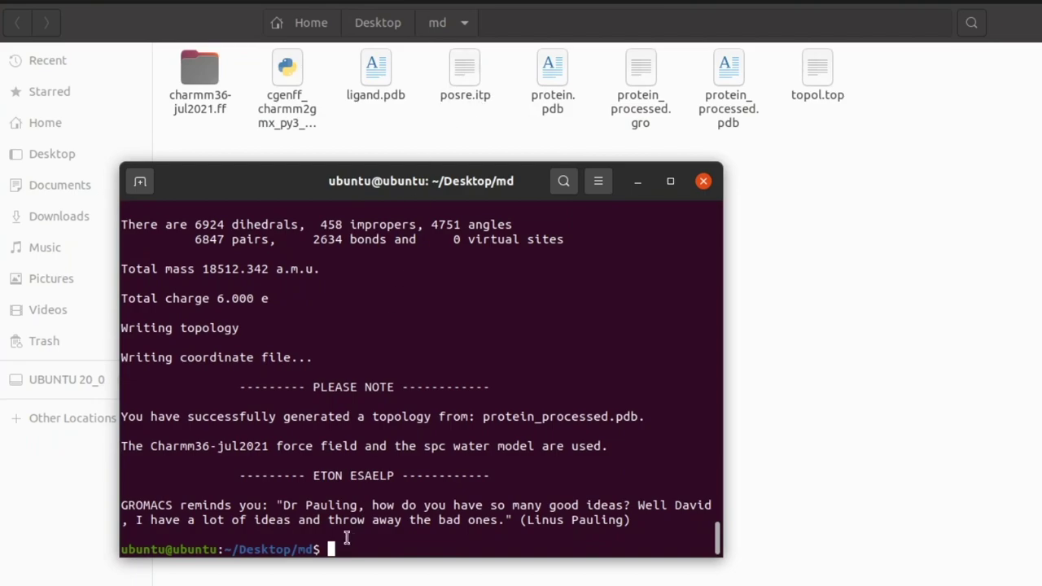
Minimize the terminal and highlight ligand.pdb, protein.pdb and protein_processed.pdb in the md folder to review the structure files.
left_click(639, 182)
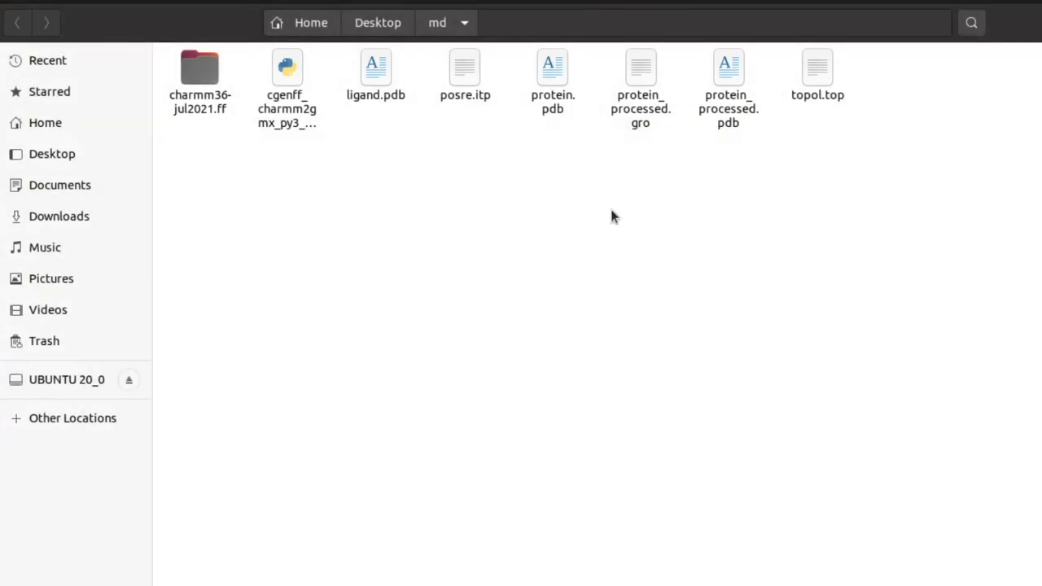
left_click(542, 110, "ctrl")
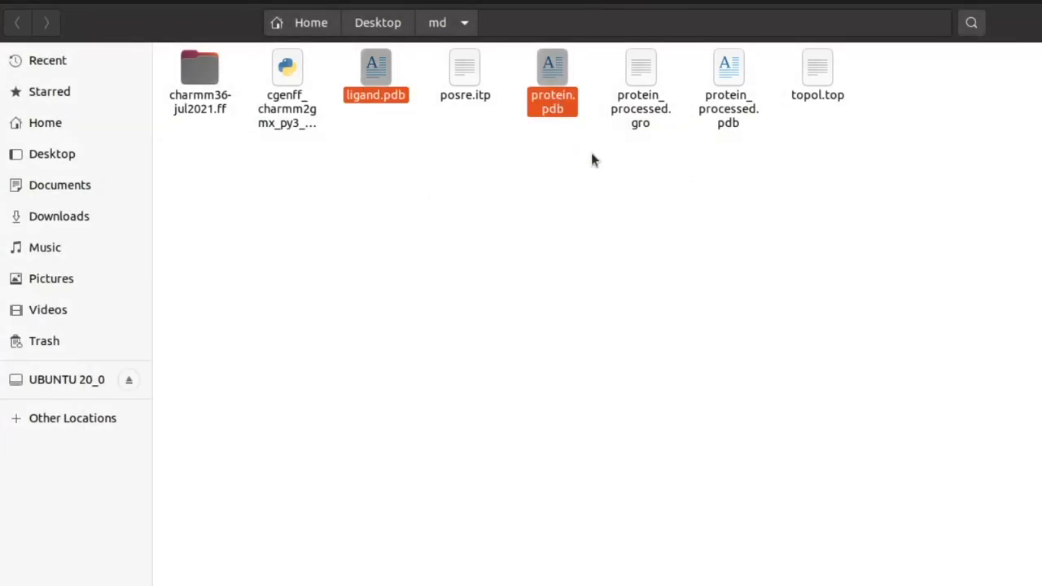
left_click(733, 93, "ctrl")
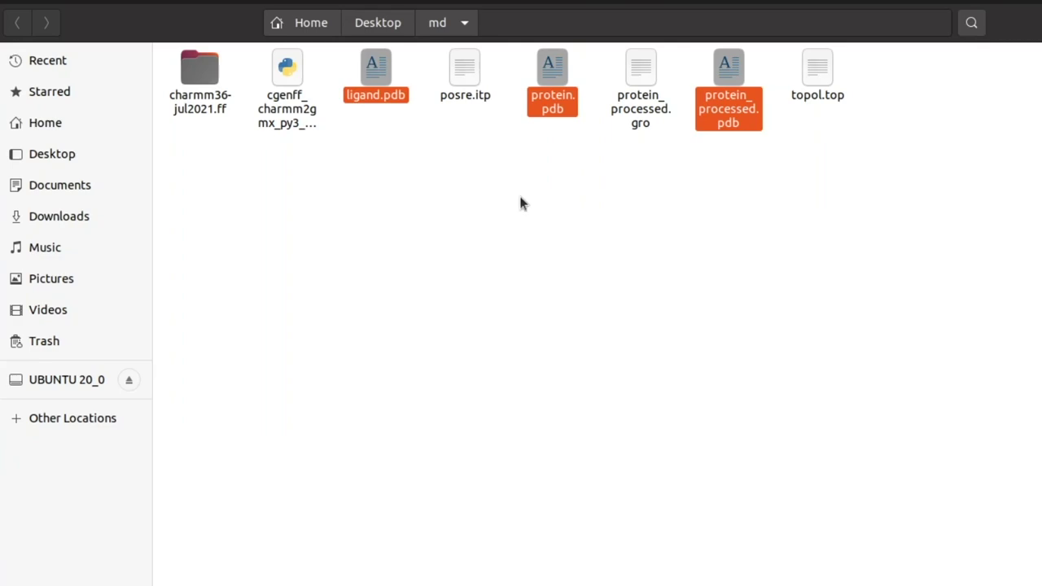
left_click(477, 162)
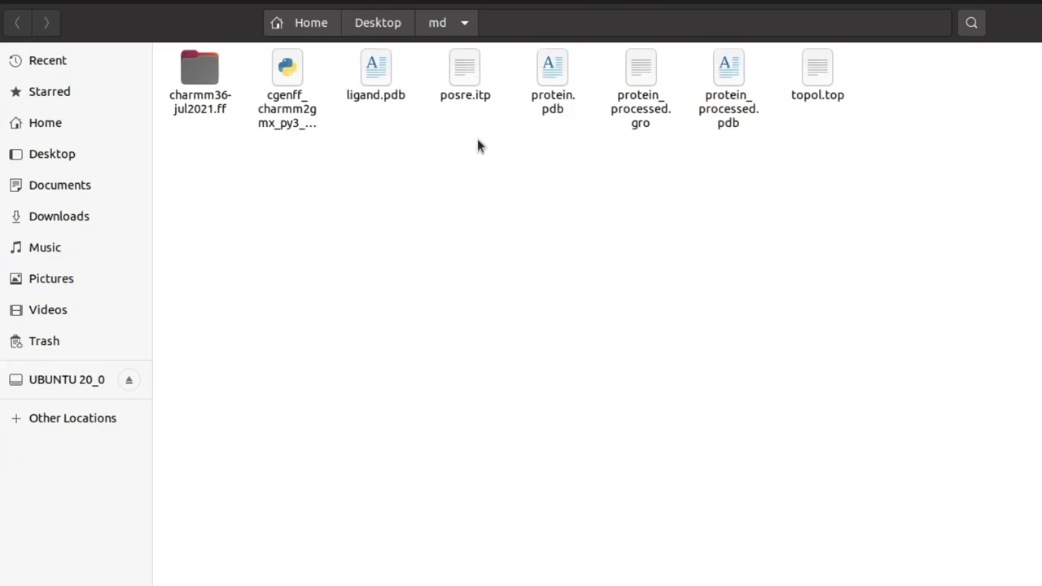
Highlight the generated posre.itp, protein_processed.gro and topol.top in the md folder, and clear the selection.
left_click(477, 95)
left_click(640, 114, "ctrl")
left_click(832, 89, "ctrl")
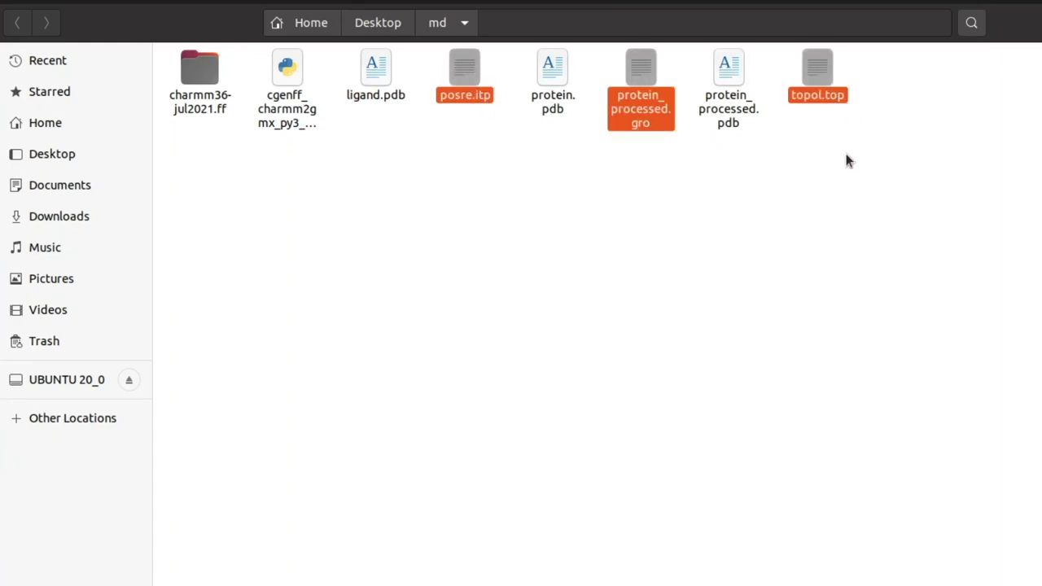
left_click(826, 133)
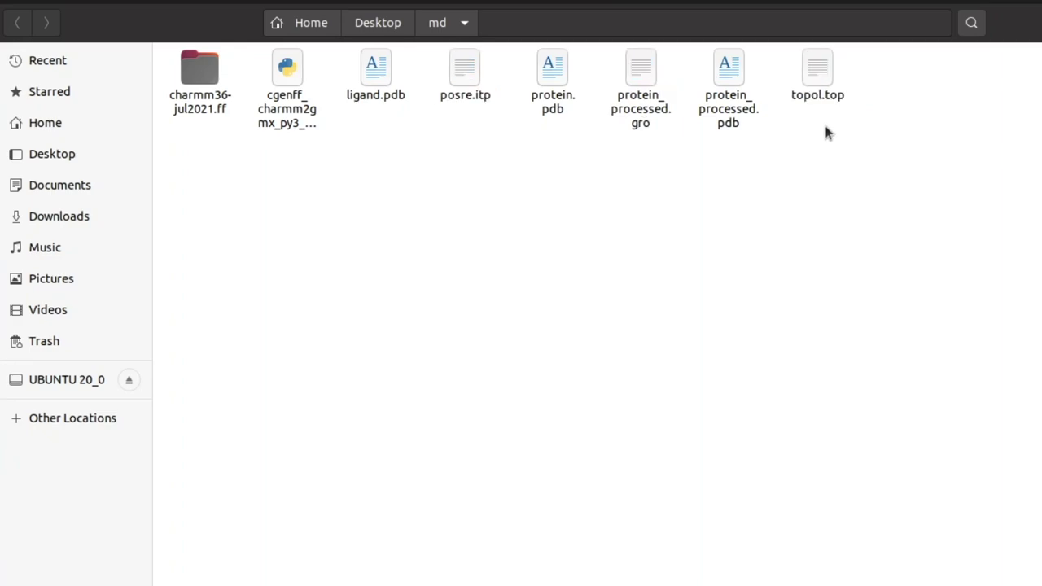
Open topol.top and examine its force field include lines and the moleculetype section.
double_click(821, 75)
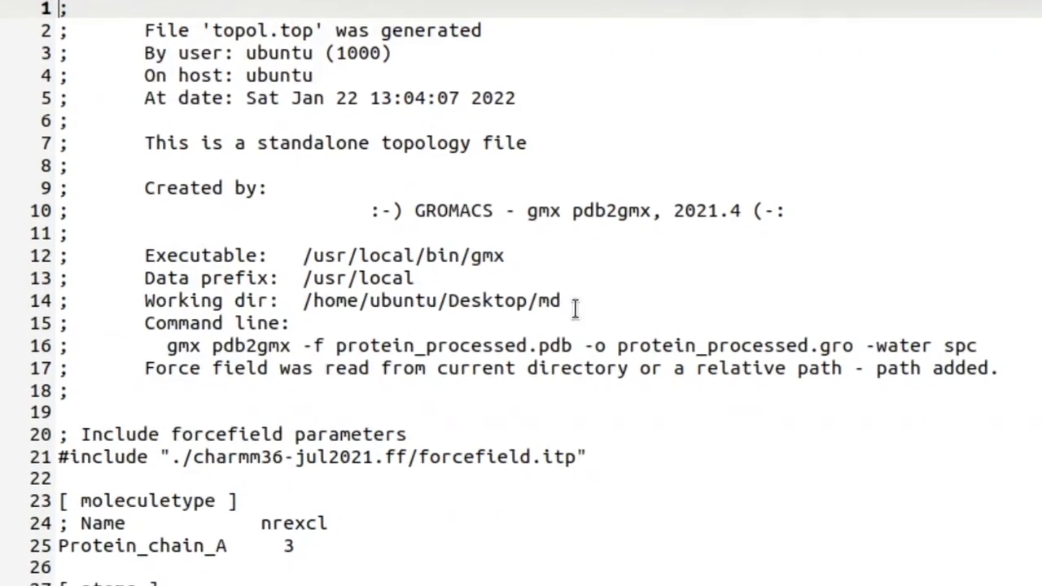
left_click_drag(588, 456, 68, 400)
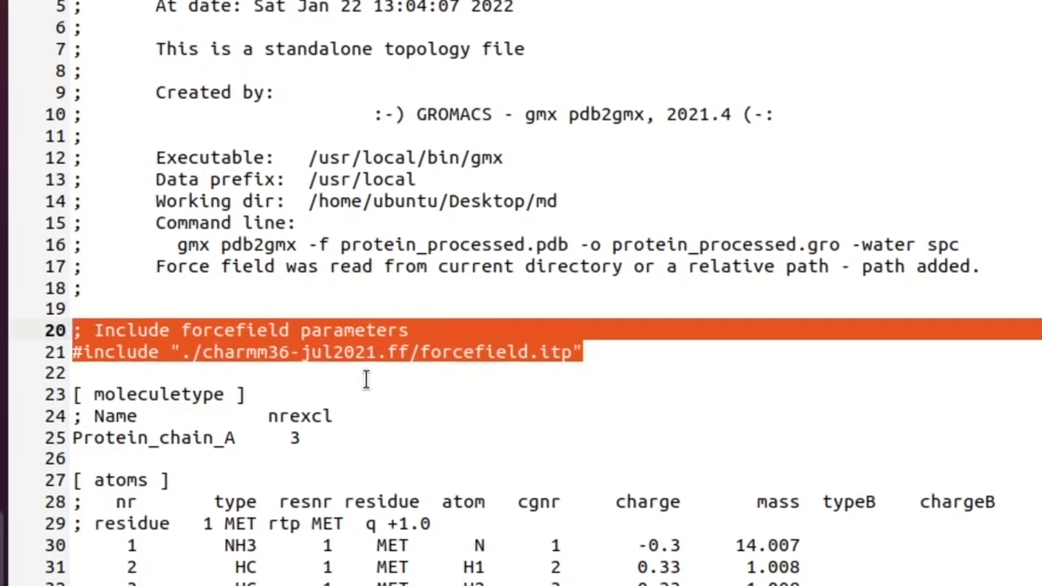
key("Right")
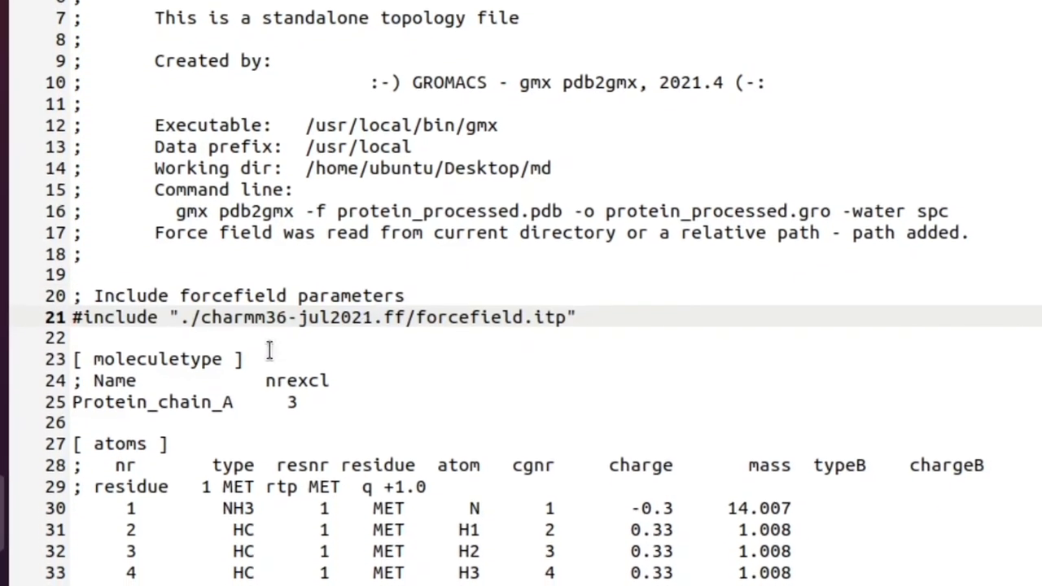
left_click_drag(295, 402, 225, 391)
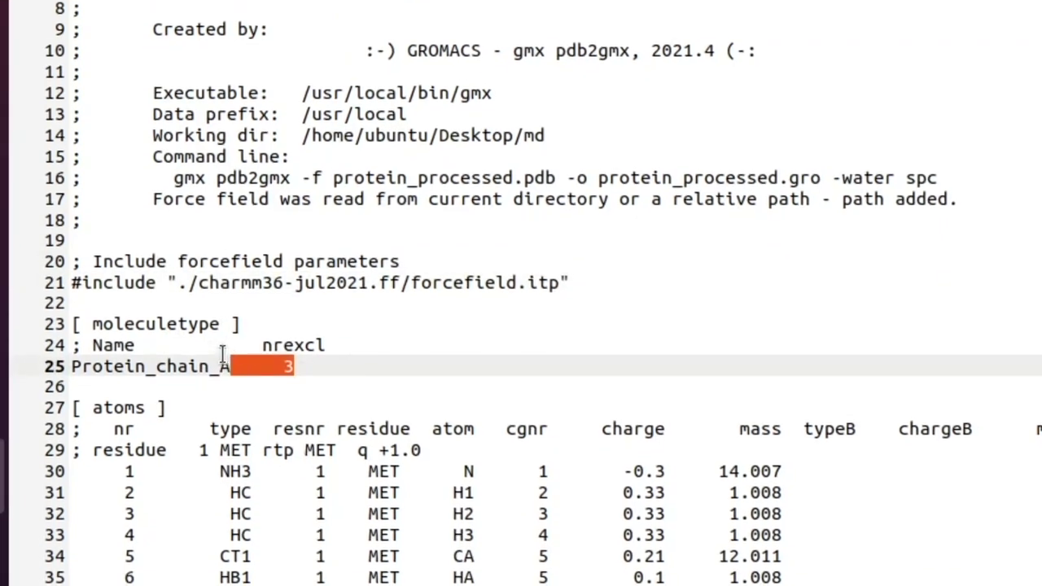
left_click_drag(221, 351, 71, 324)
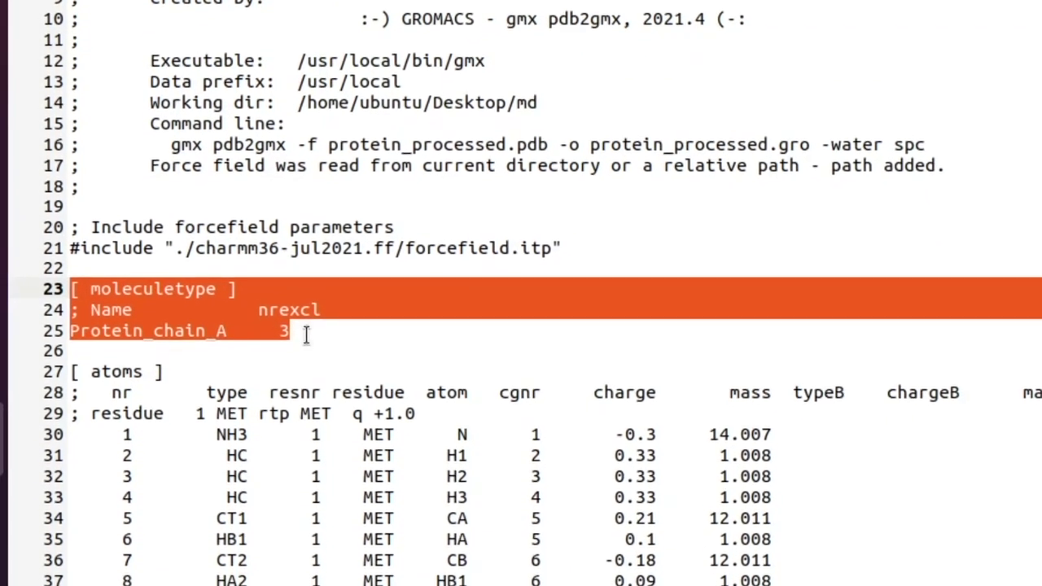
left_click(306, 332)
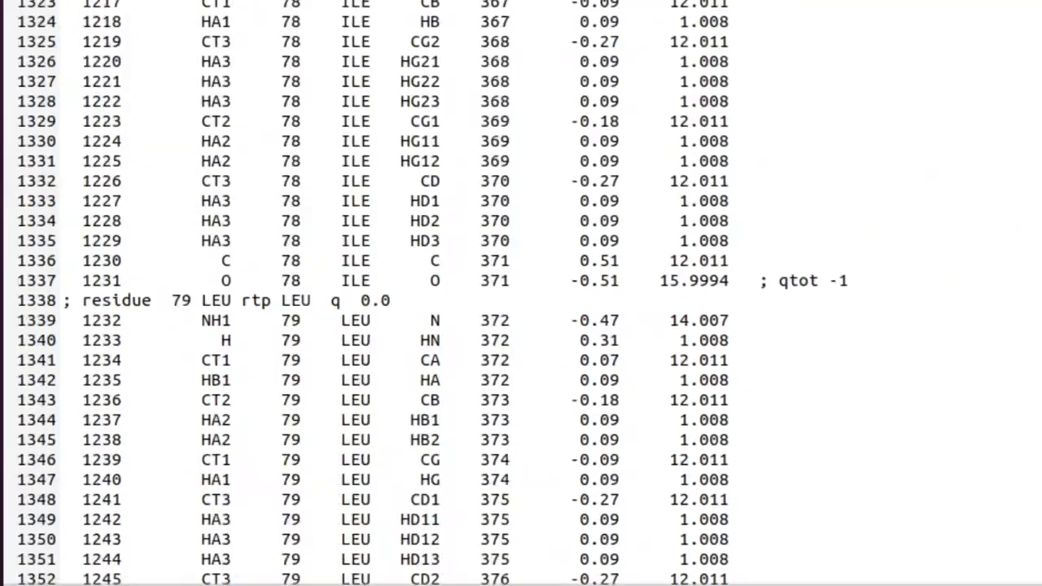
Examine the position restraint, water topology, water restraint and ion topology blocks near the end of topol.top.
scroll(522, 293, "down", 20)
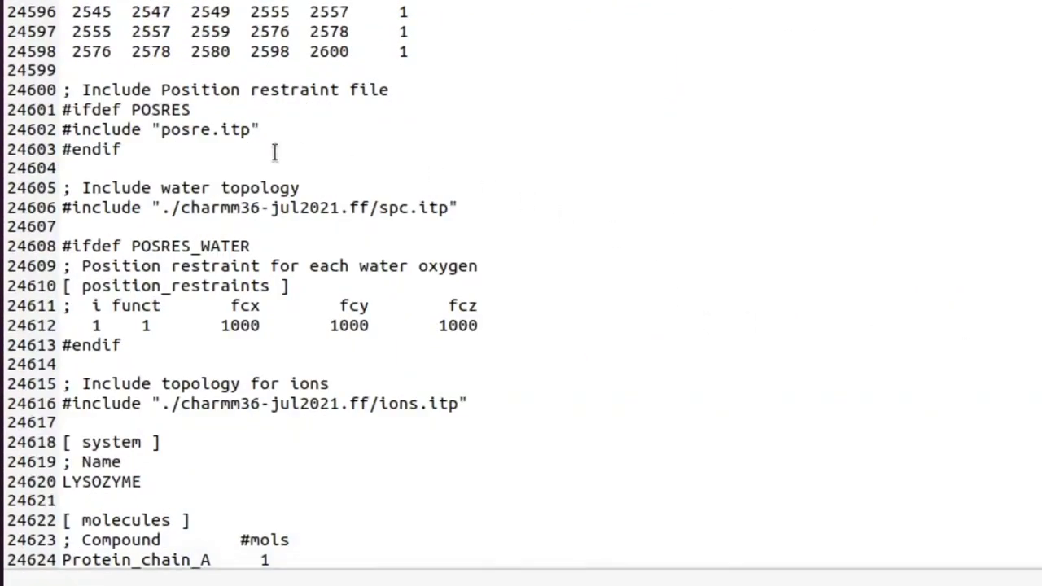
left_click_drag(135, 151, 45, 94)
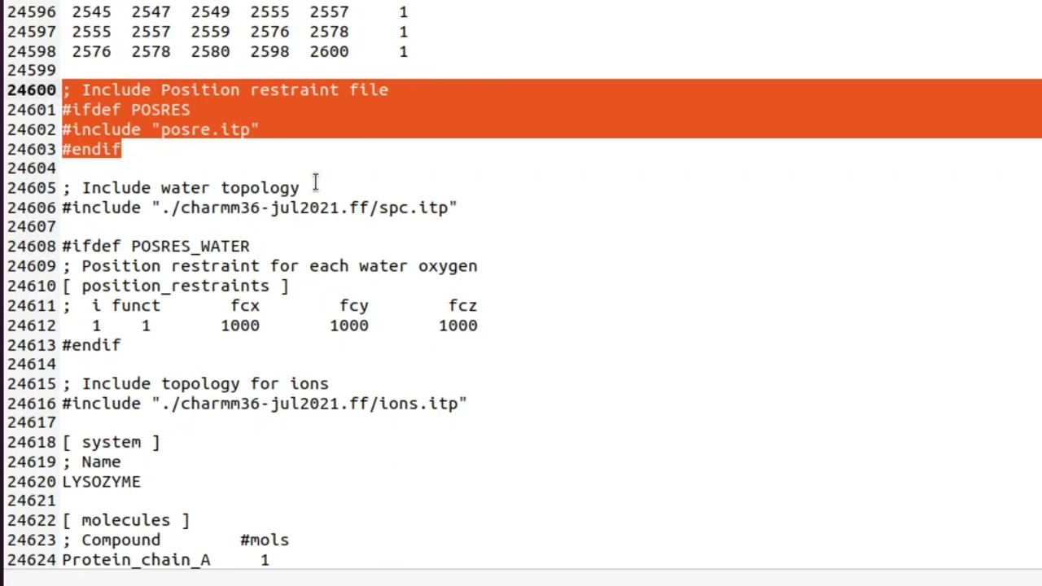
left_click_drag(465, 208, 62, 188)
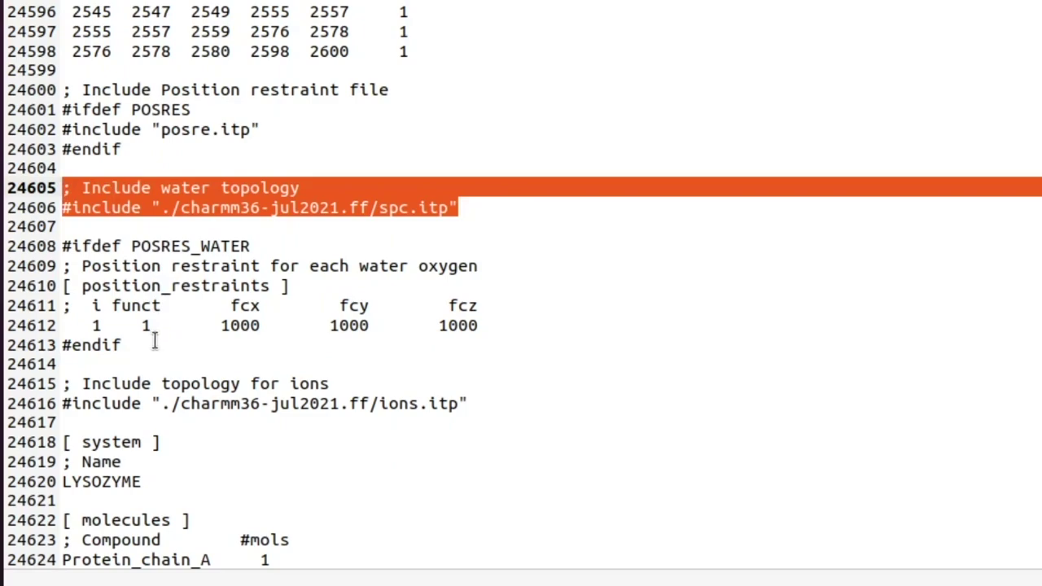
left_click_drag(155, 342, 55, 246)
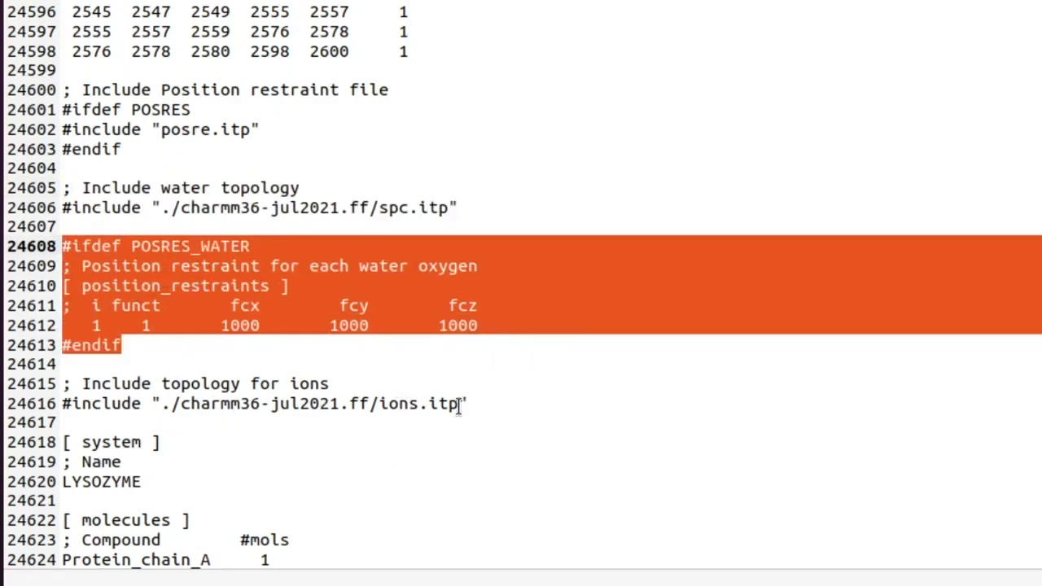
left_click_drag(478, 407, 59, 383)
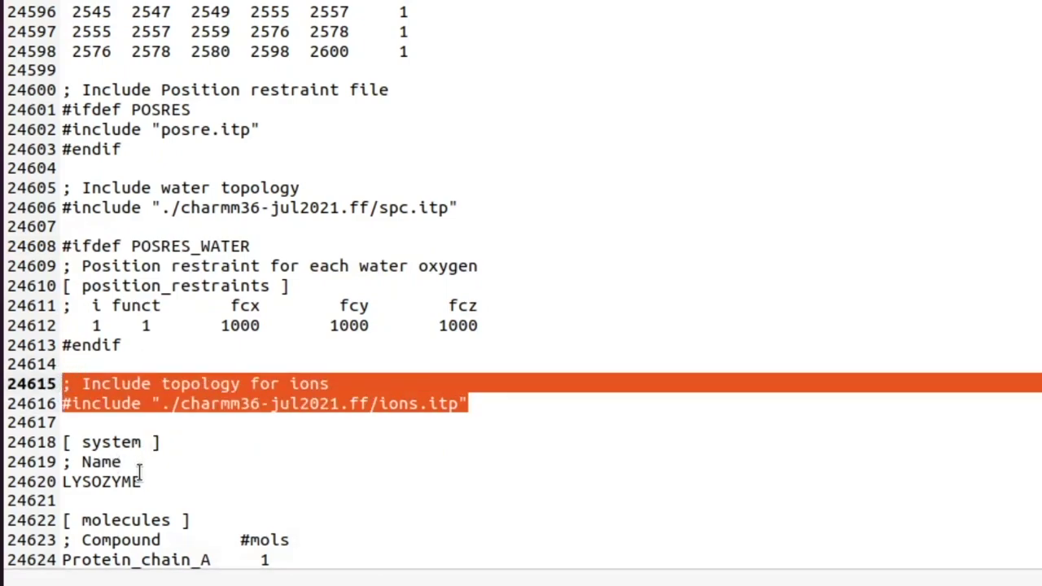
Review the system and molecules sections at the end of topol.top.
left_click_drag(143, 482, 42, 442)
left_click(89, 513)
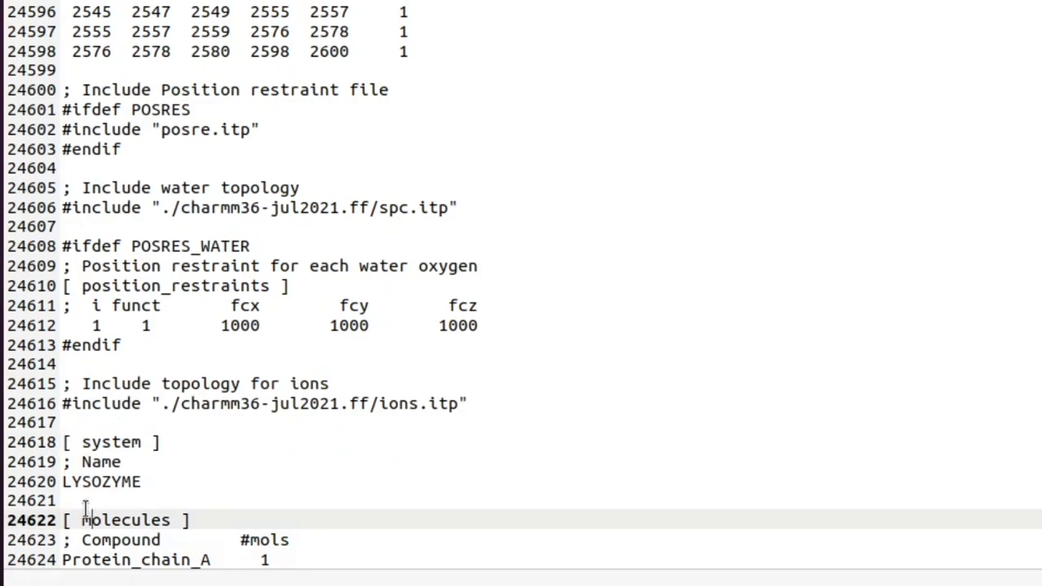
left_click_drag(274, 560, 60, 519)
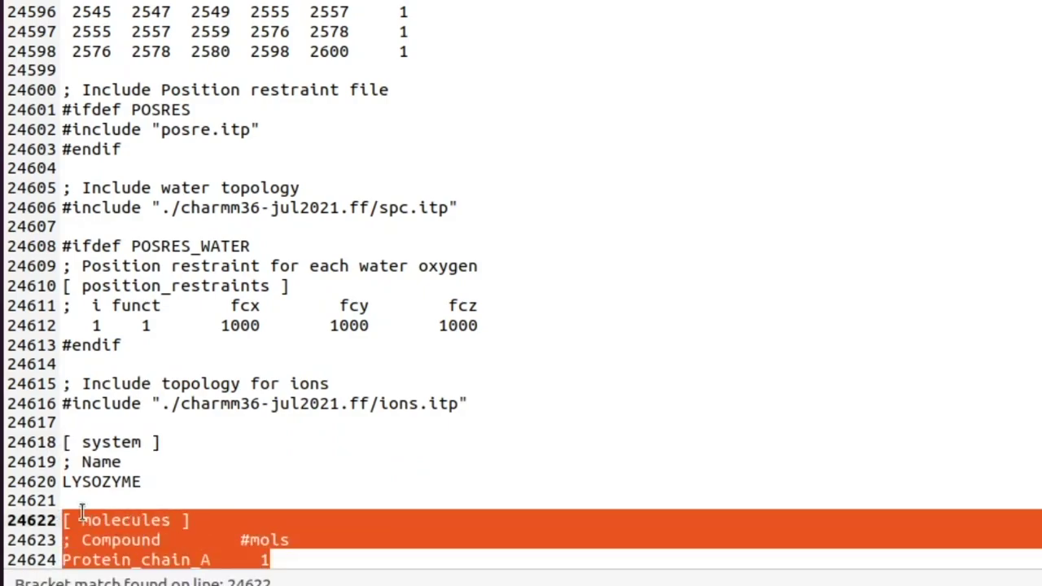
Close topol.top and examine the position restraint comments for heavy atoms and the restraint entries in posre.itp.
left_click(81, 501)
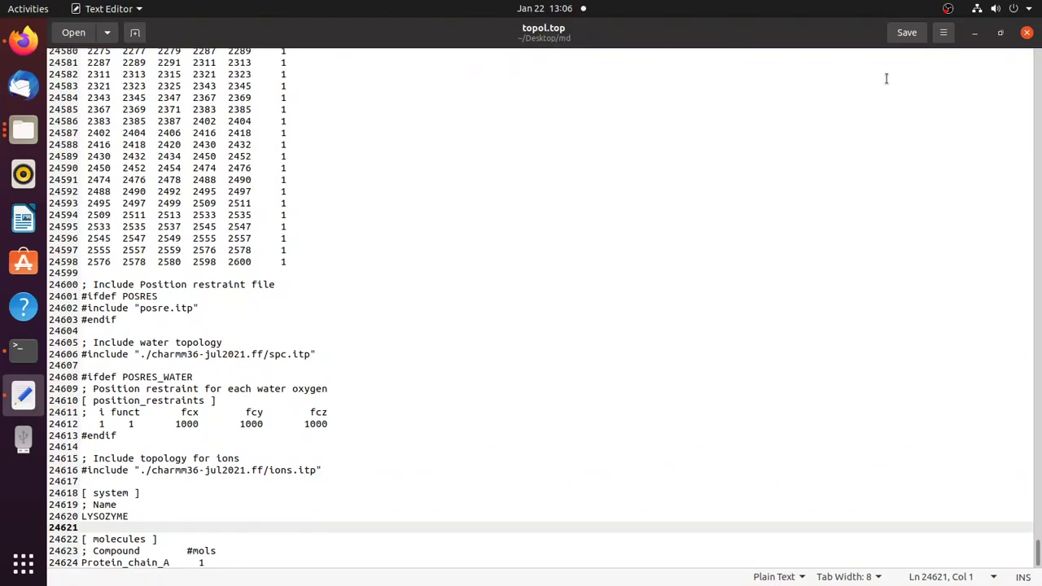
left_click(1026, 34)
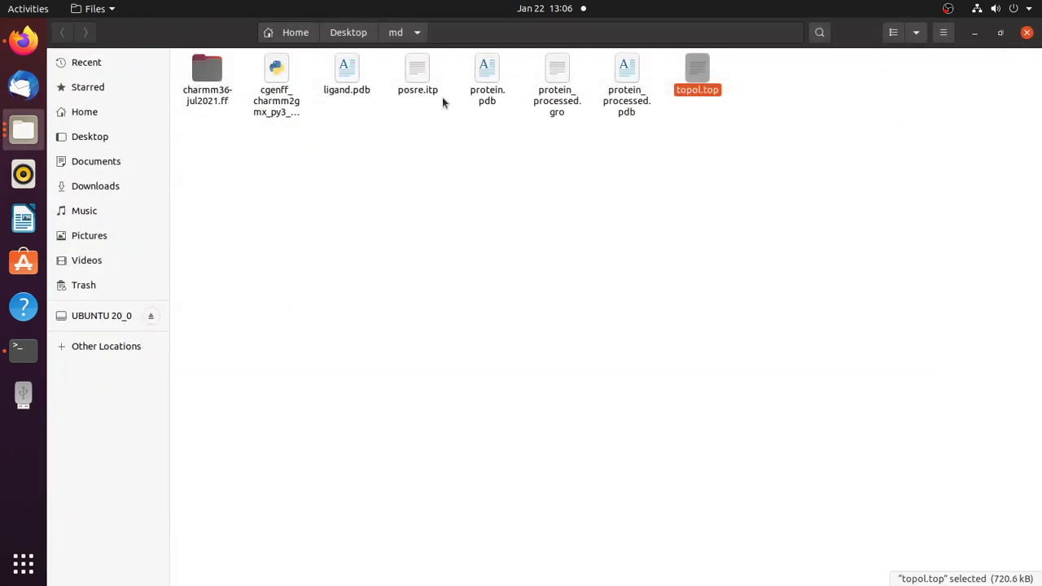
double_click(417, 75)
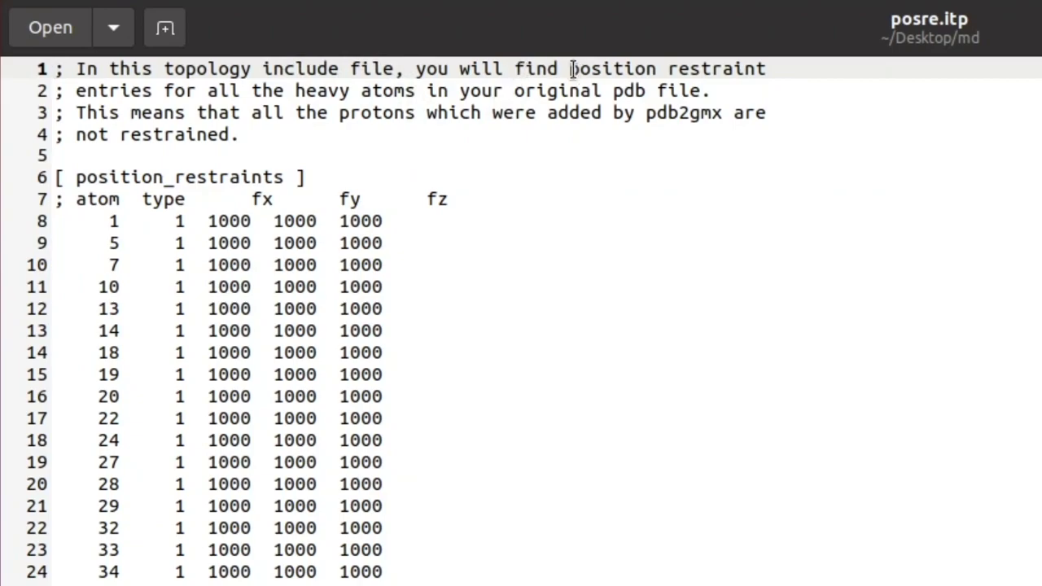
left_click_drag(573, 68, 766, 68)
double_click(98, 90)
left_click_drag(295, 90, 711, 90)
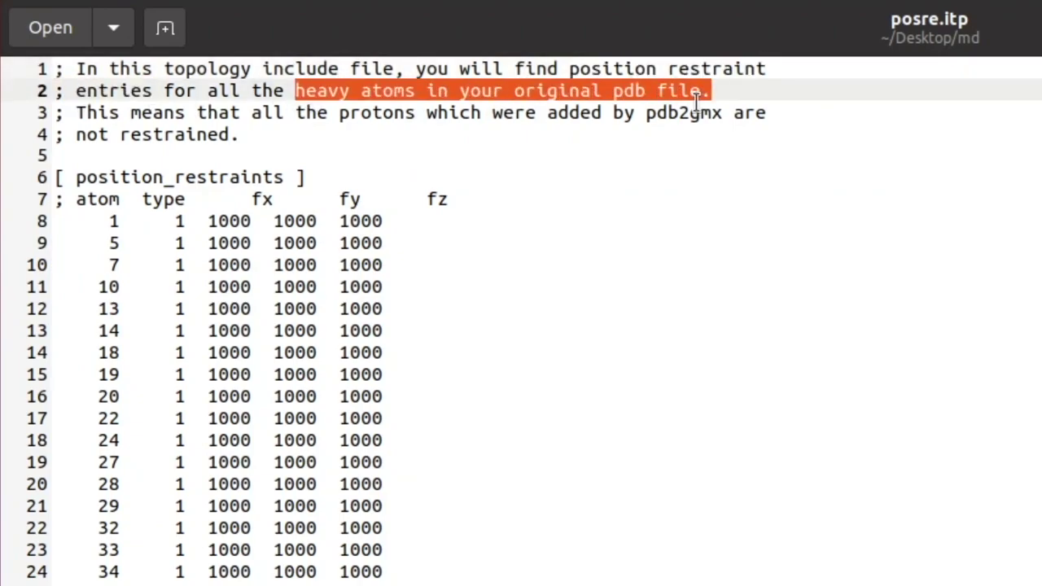
left_click(450, 199)
key("ctrl+End")
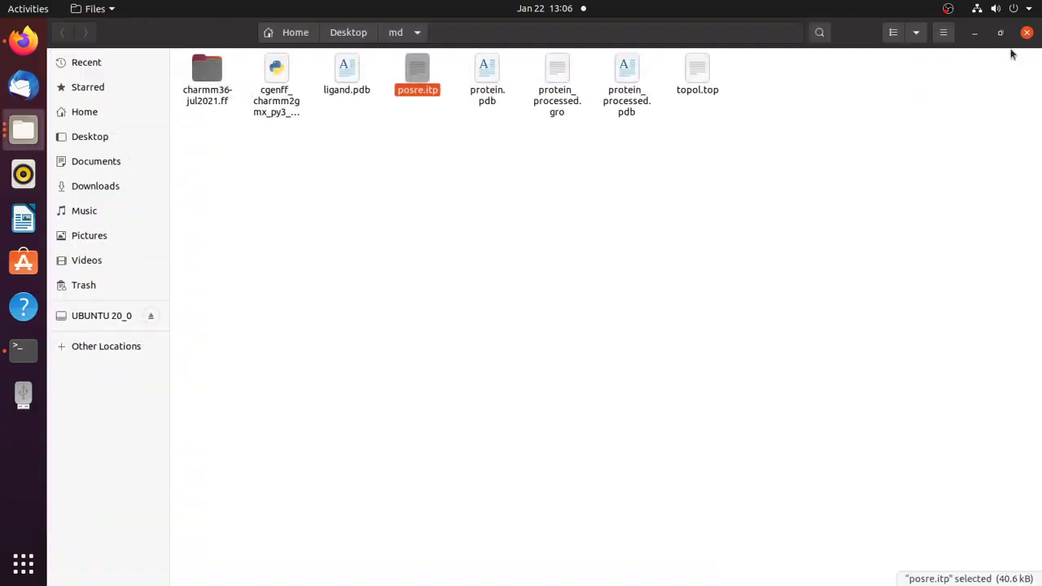
Inspect protein_processed.gro from the atom count line to its final line, and clear the file and md folder windows off the desktop.
double_click(558, 94)
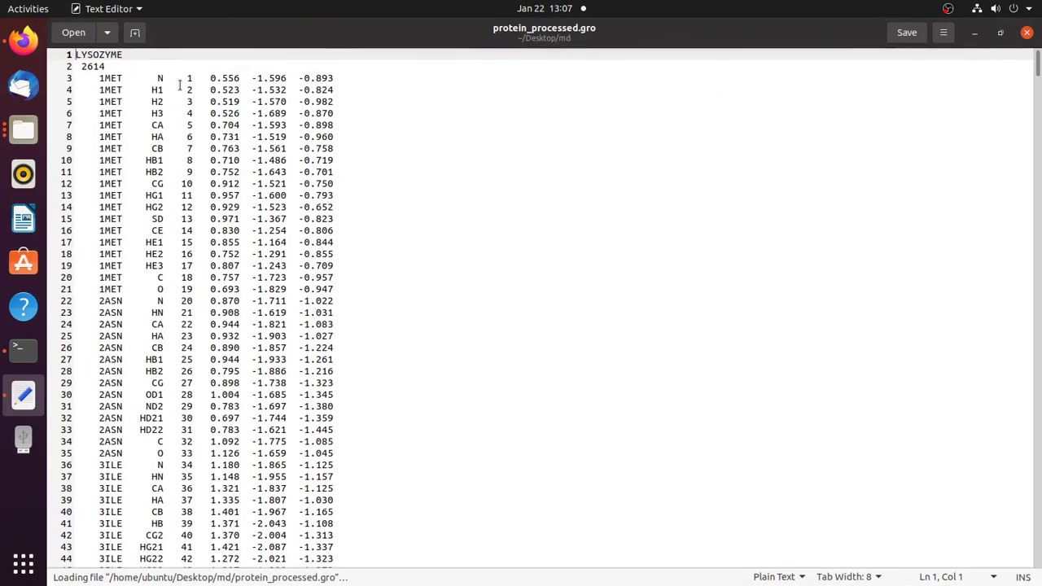
left_click(124, 67)
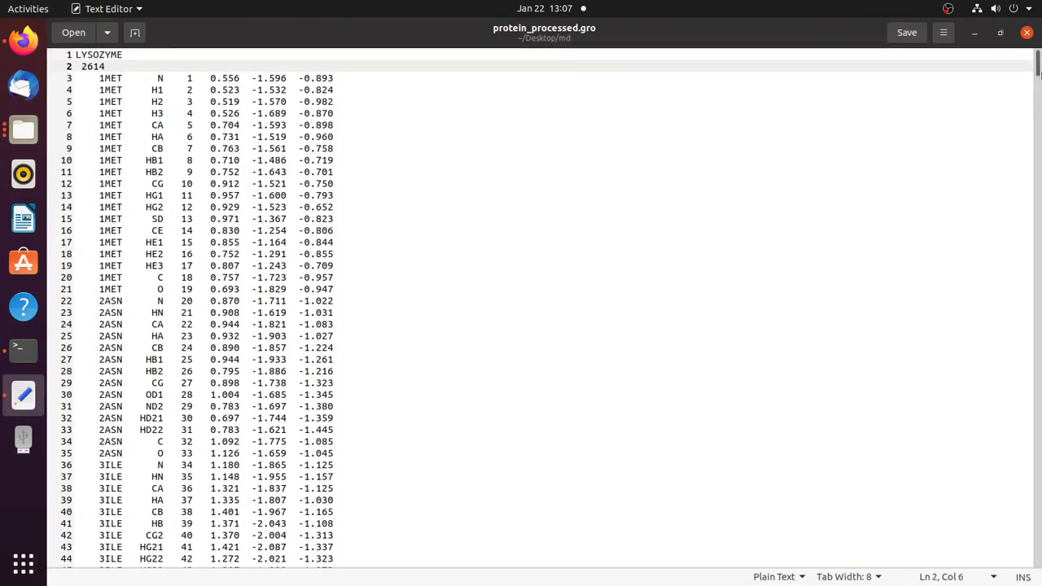
left_click_drag(1038, 61, 1039, 557)
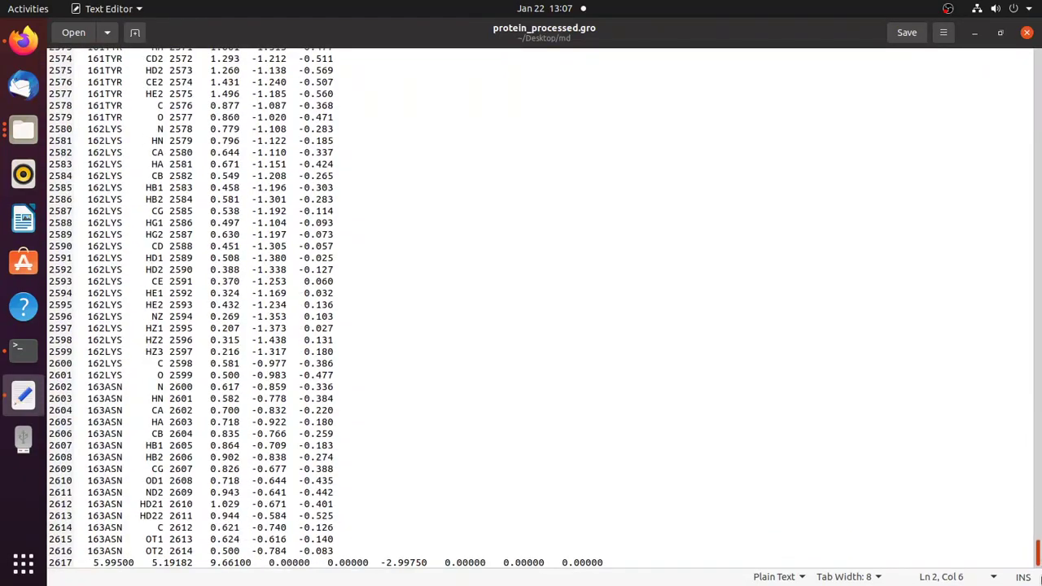
left_click(1027, 33)
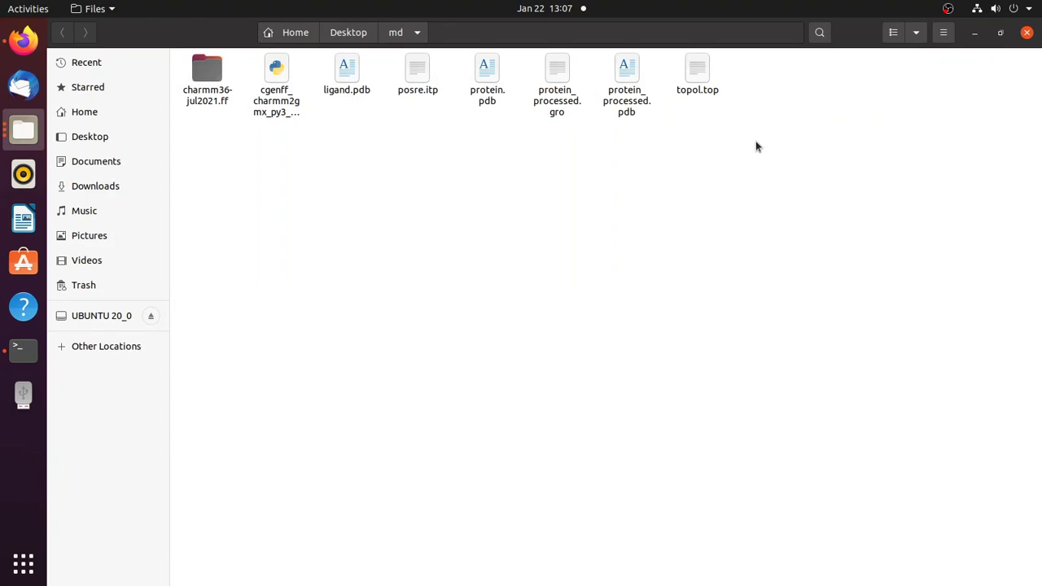
left_click(979, 39)
left_click(420, 166)
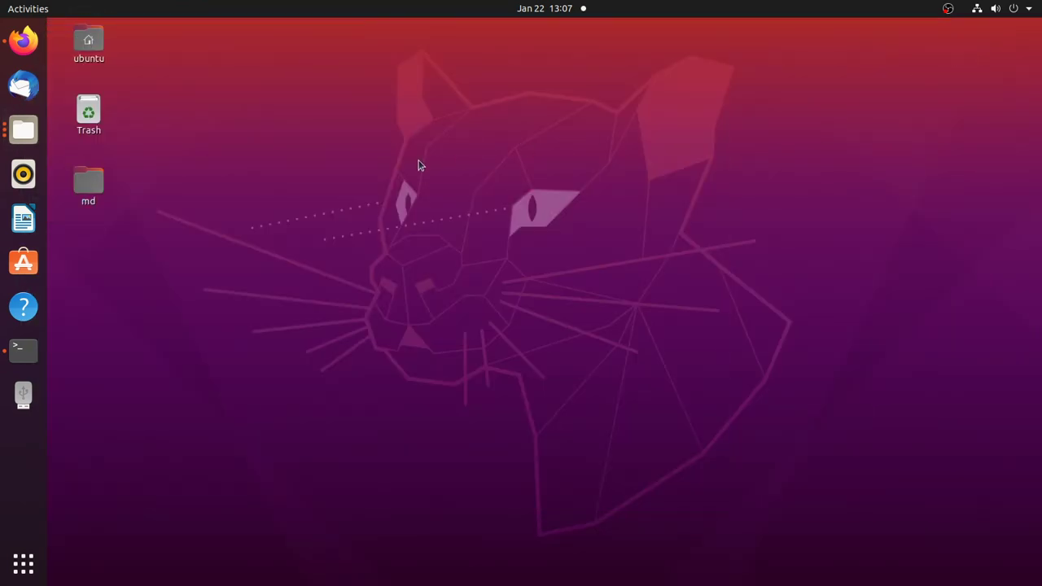